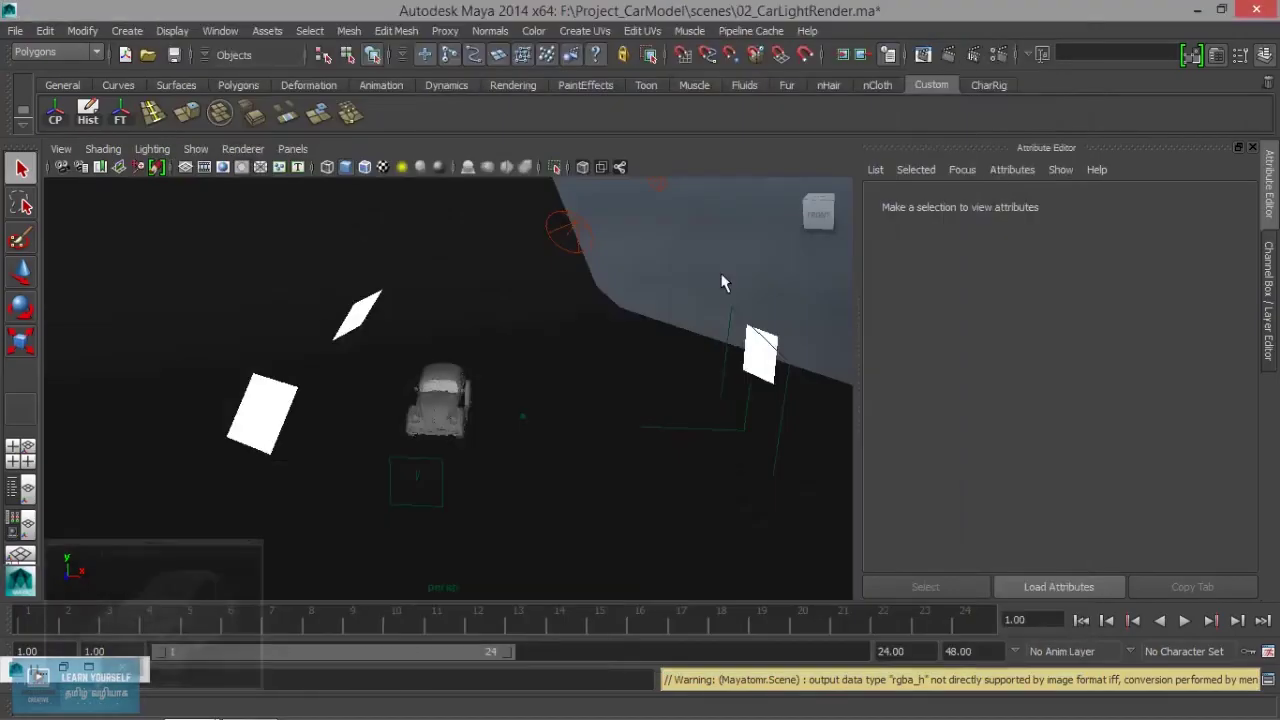
- Select the Beetle's front fender and bring the Hypershade window up over the viewport
{"action": "left_click", "coordinate": [441, 430]}
{"action": "key", "text": "f"}
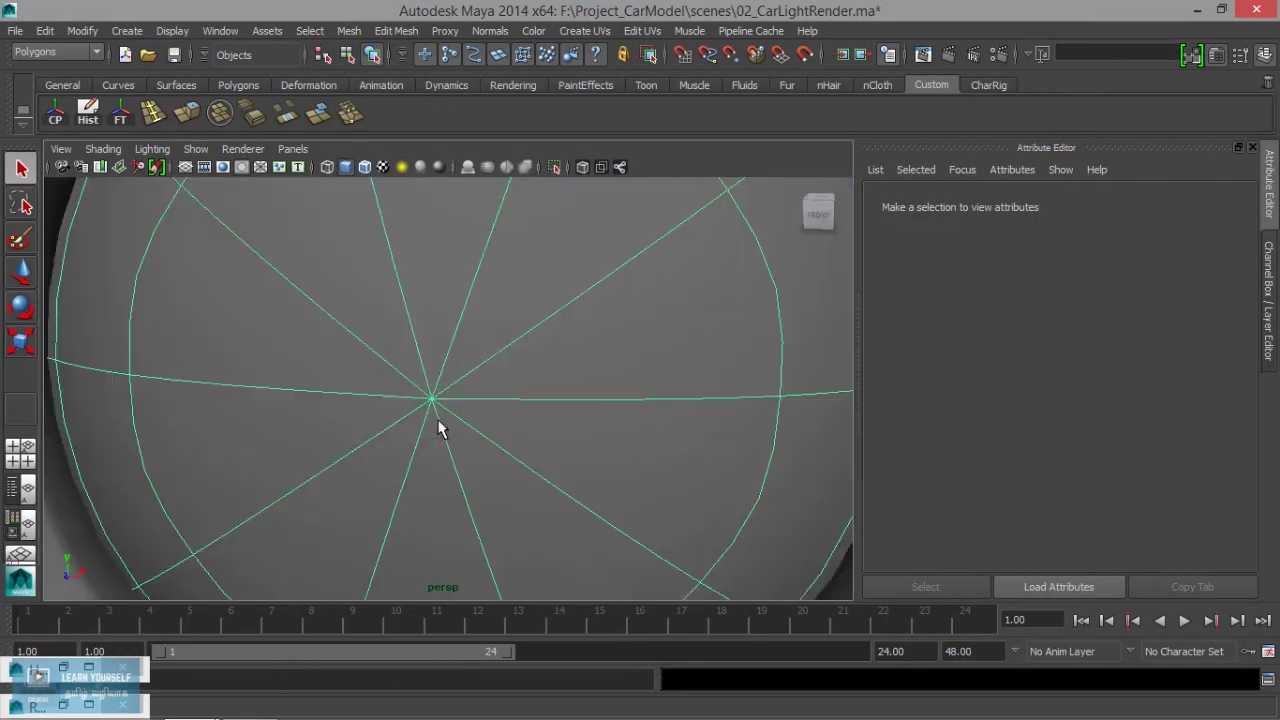
{"action": "scroll", "coordinate": [441, 430], "scroll_direction": "down", "scroll_amount": 3}
{"action": "scroll", "coordinate": [441, 430], "scroll_direction": "down", "scroll_amount": 2}
{"action": "left_click_drag", "start_coordinate": [370, 420], "coordinate": [566, 391], "text": "alt"}
{"action": "left_click", "coordinate": [576, 390]}
{"action": "left_click_drag", "start_coordinate": [461, 468], "coordinate": [350, 505], "text": "alt"}
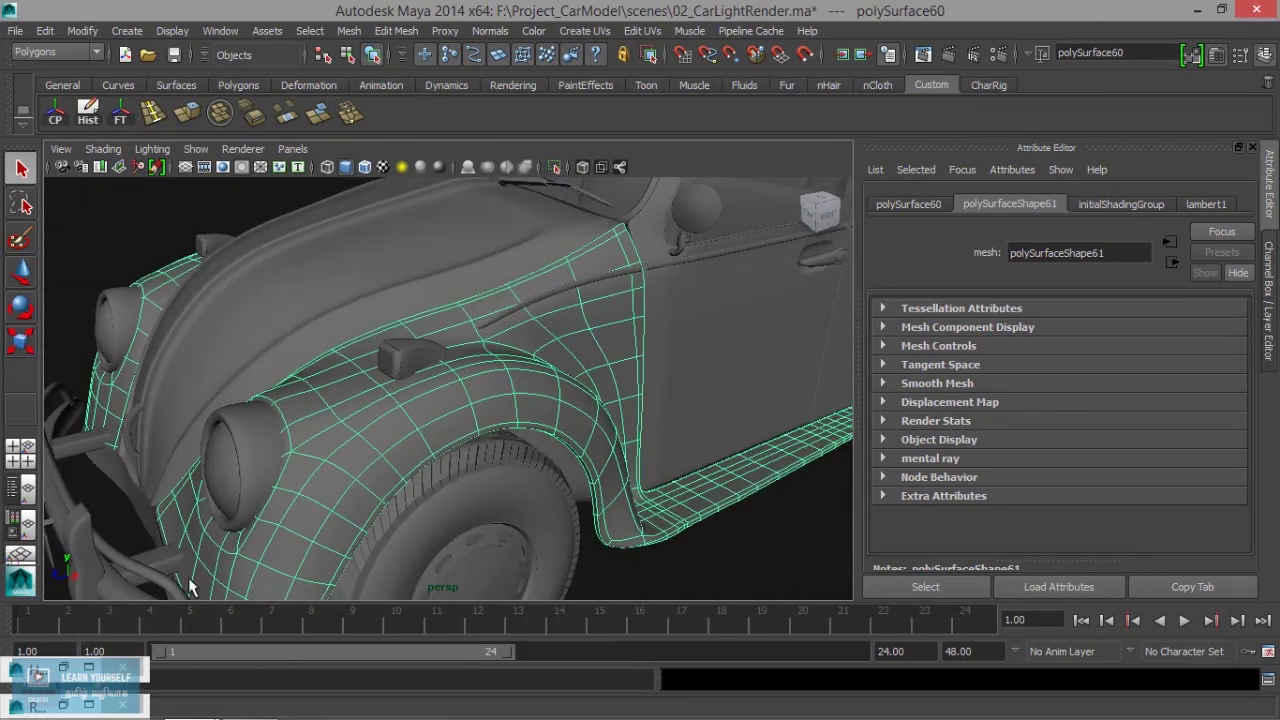
{"action": "left_click", "coordinate": [67, 680]}
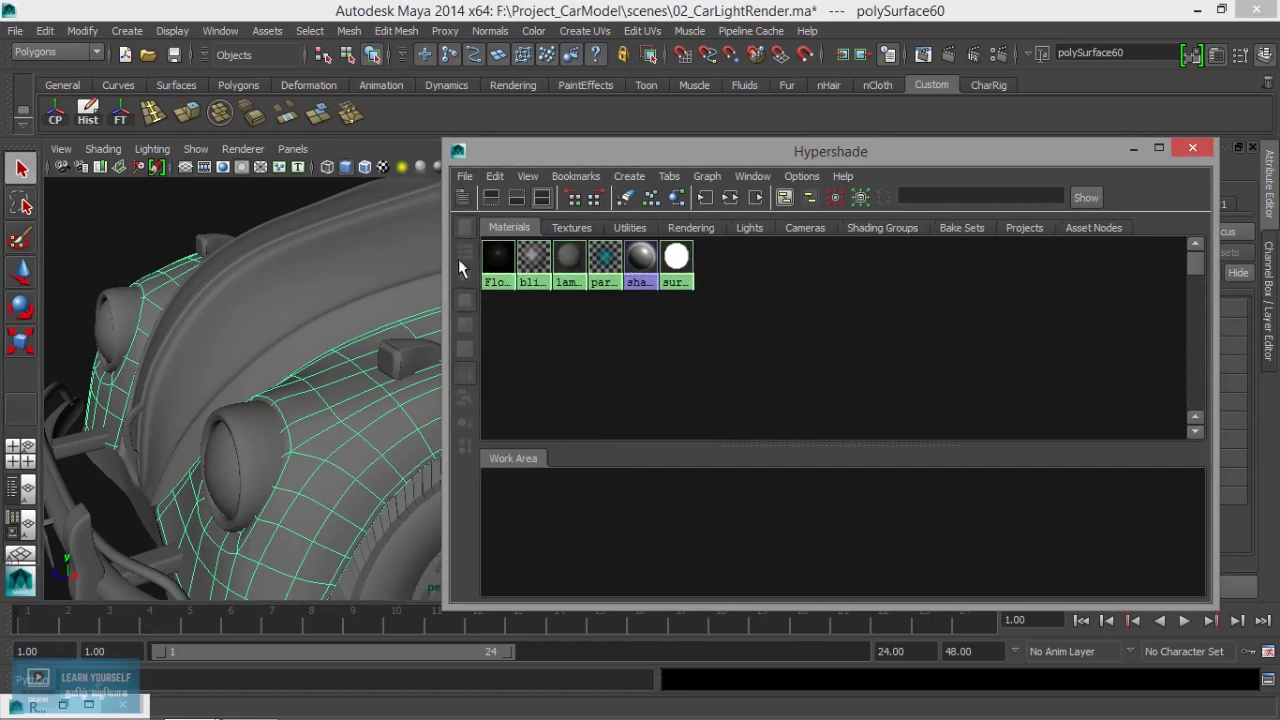
- Add a mental ray mia_material_x_passes material from Hypershade's Create panel
{"action": "left_click", "coordinate": [463, 198]}
{"action": "left_click", "coordinate": [458, 362]}
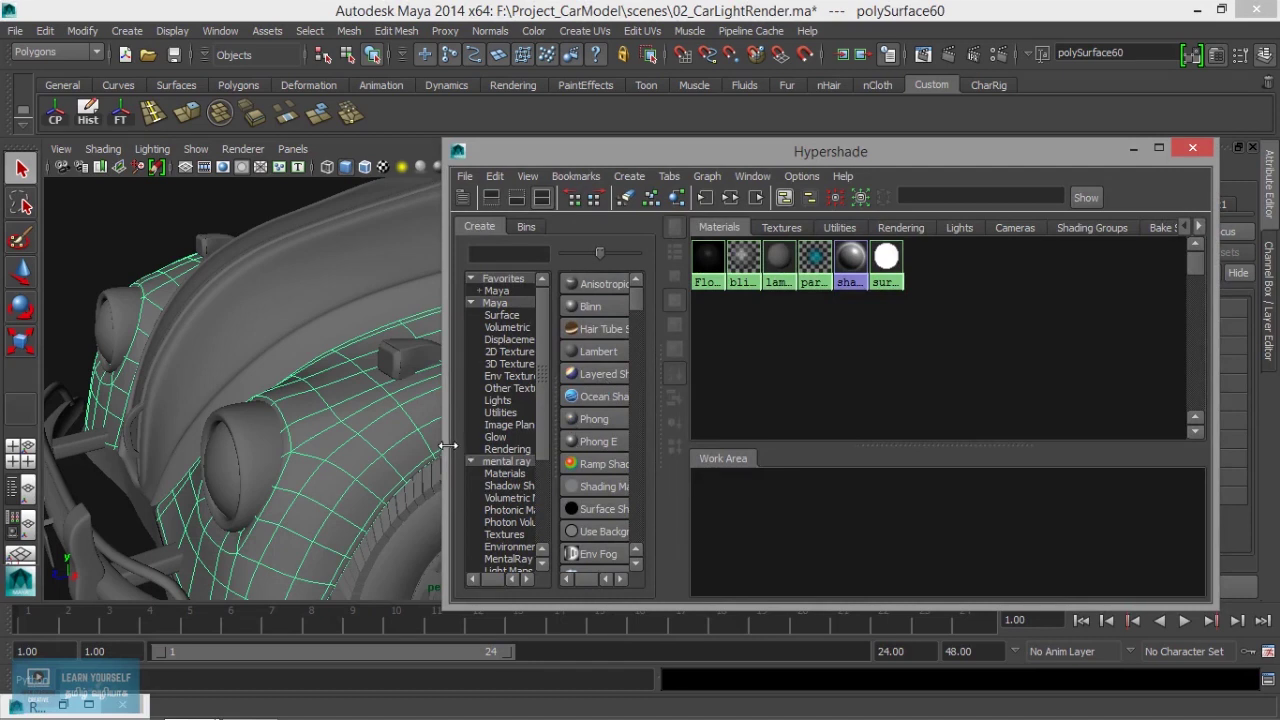
{"action": "left_click_drag", "start_coordinate": [444, 446], "coordinate": [258, 438]}
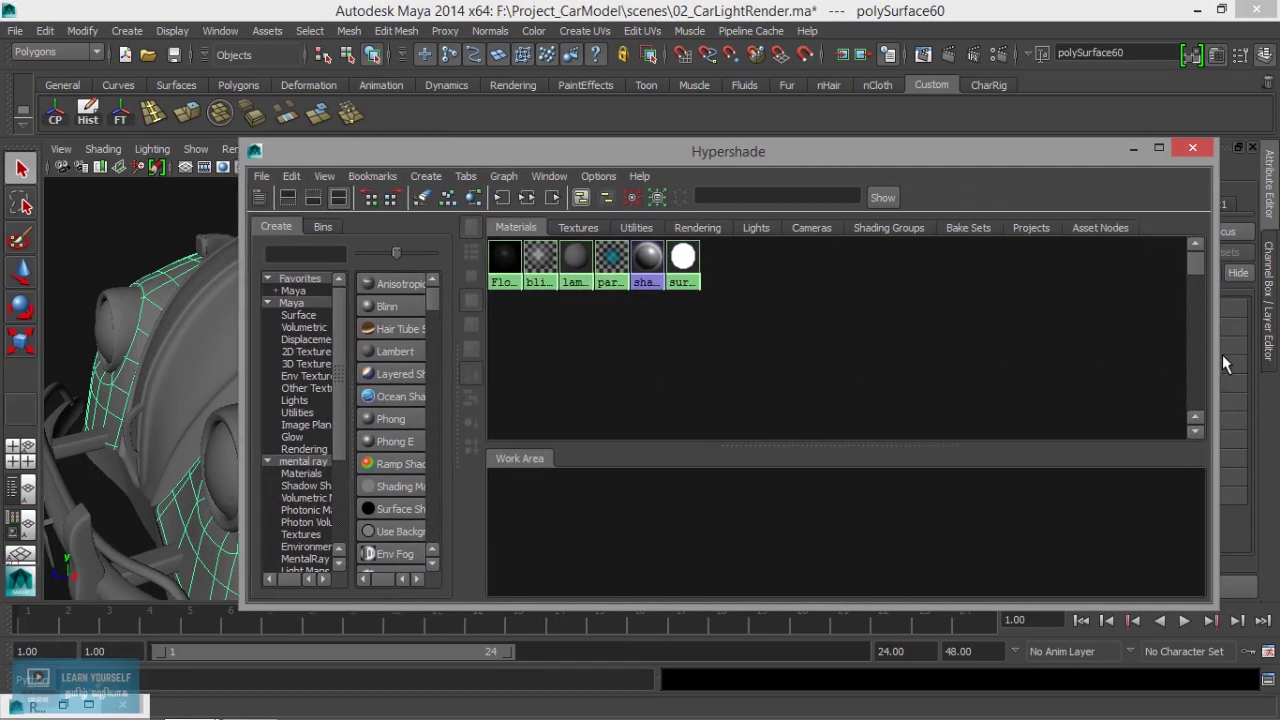
{"action": "left_click_drag", "start_coordinate": [1213, 358], "coordinate": [830, 390]}
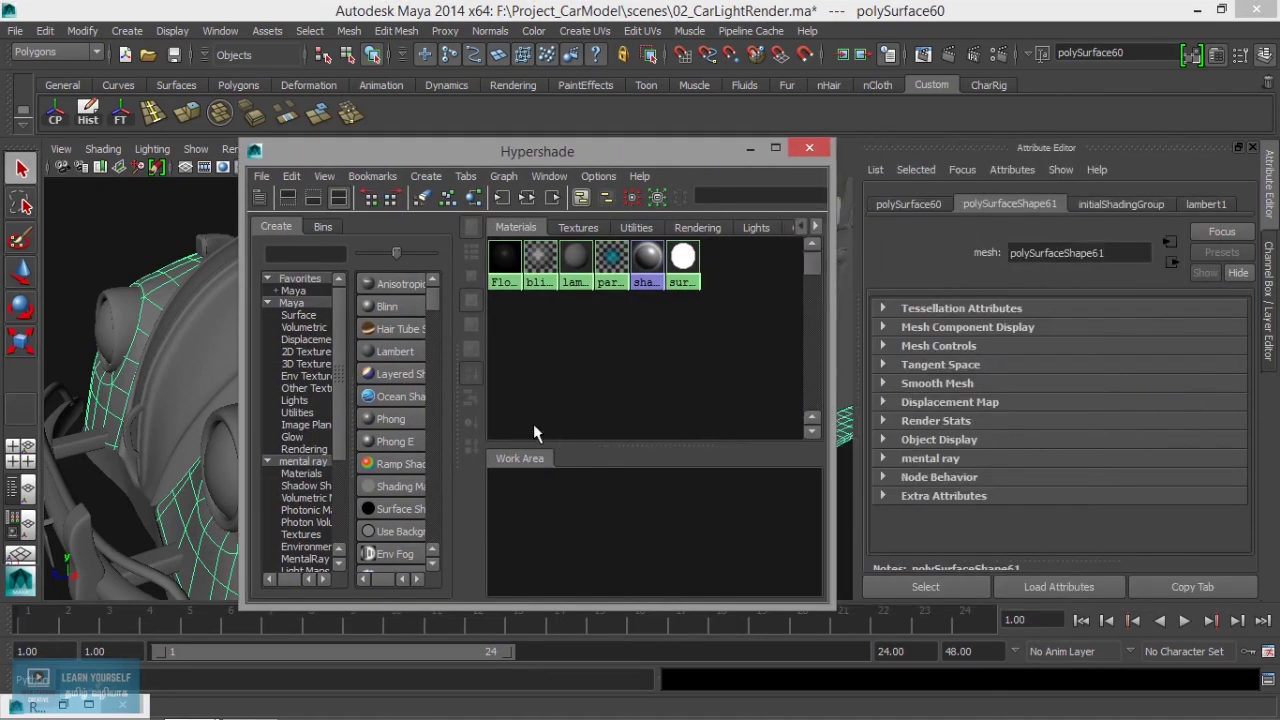
{"action": "left_click_drag", "start_coordinate": [458, 406], "coordinate": [605, 410]}
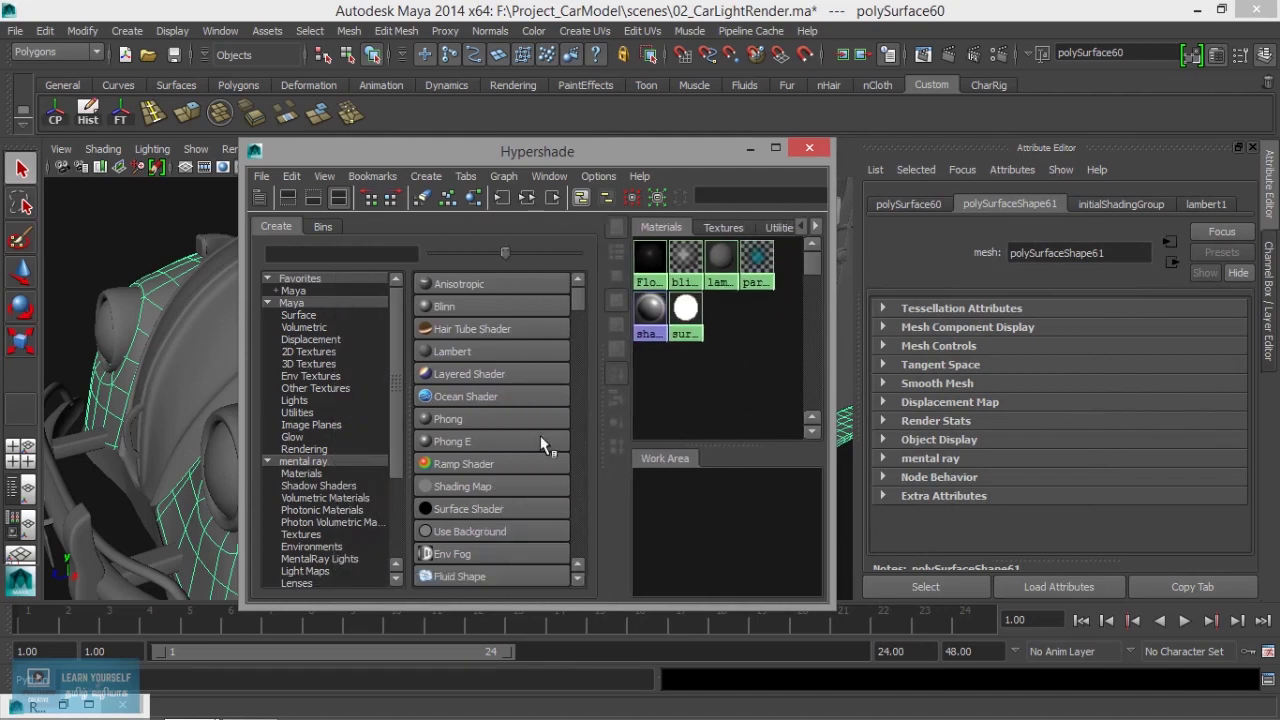
{"action": "left_click", "coordinate": [320, 474]}
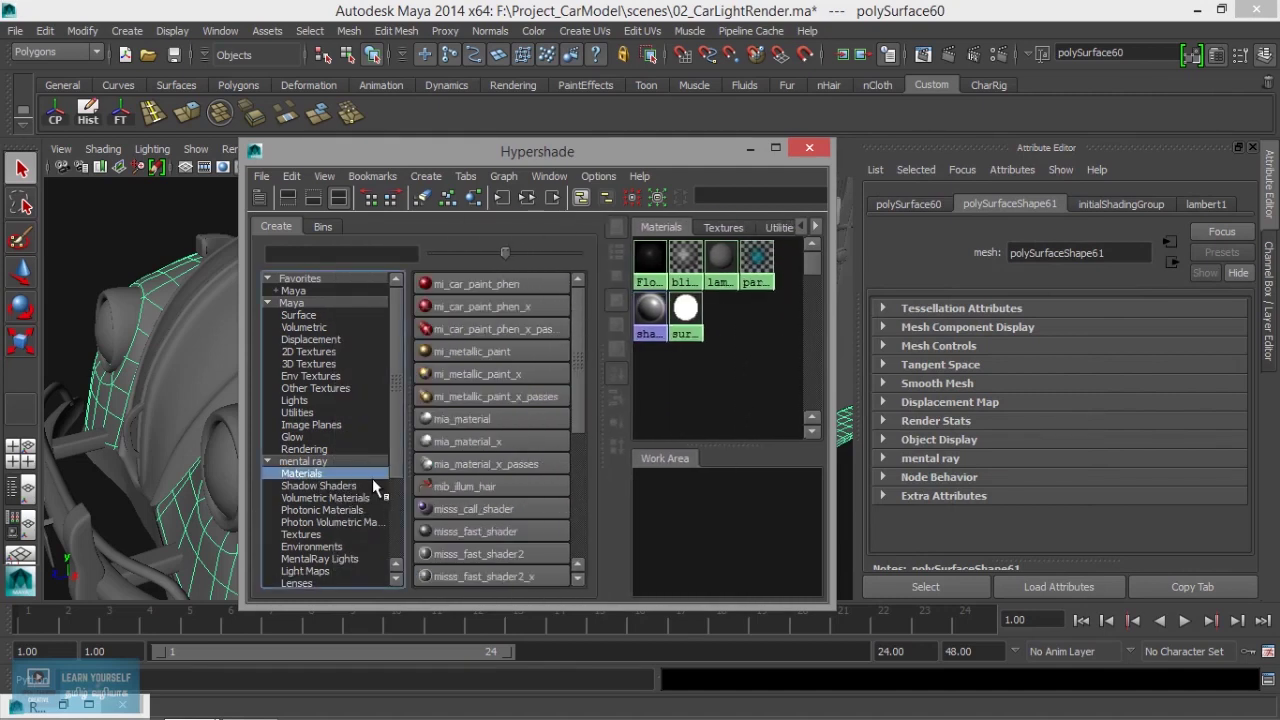
{"action": "left_click", "coordinate": [480, 463]}
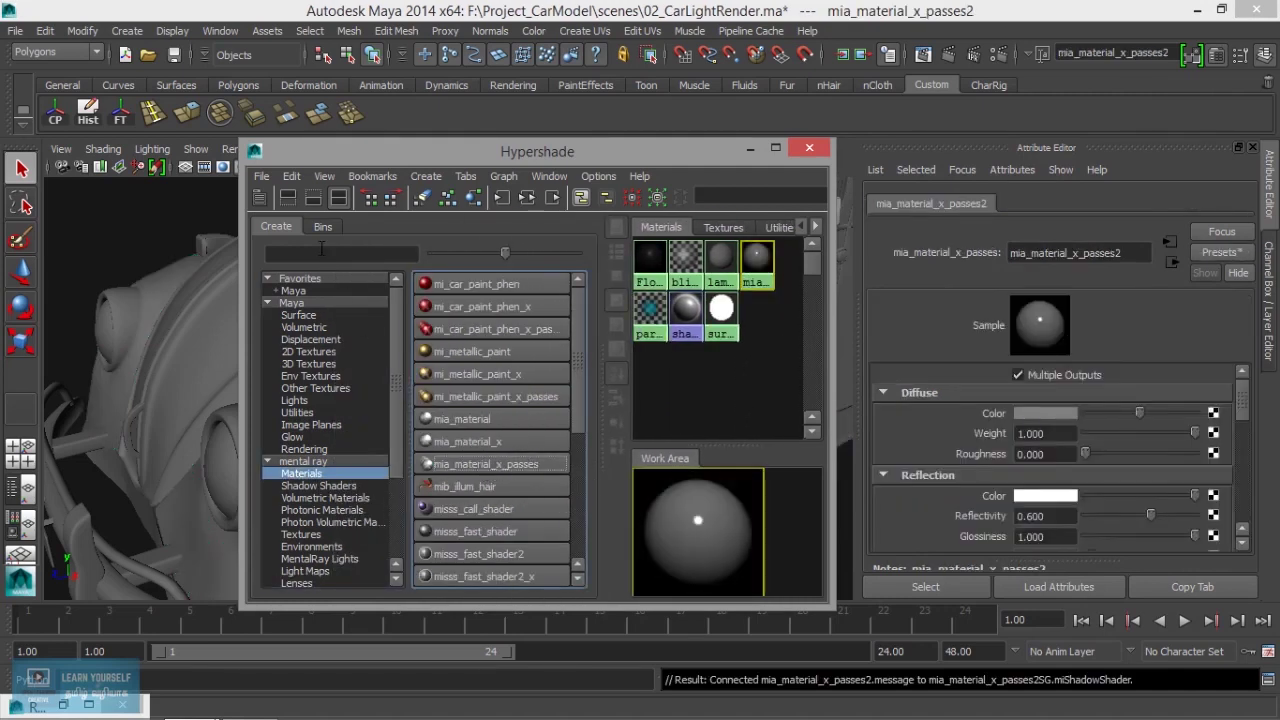
{"action": "left_click", "coordinate": [254, 202]}
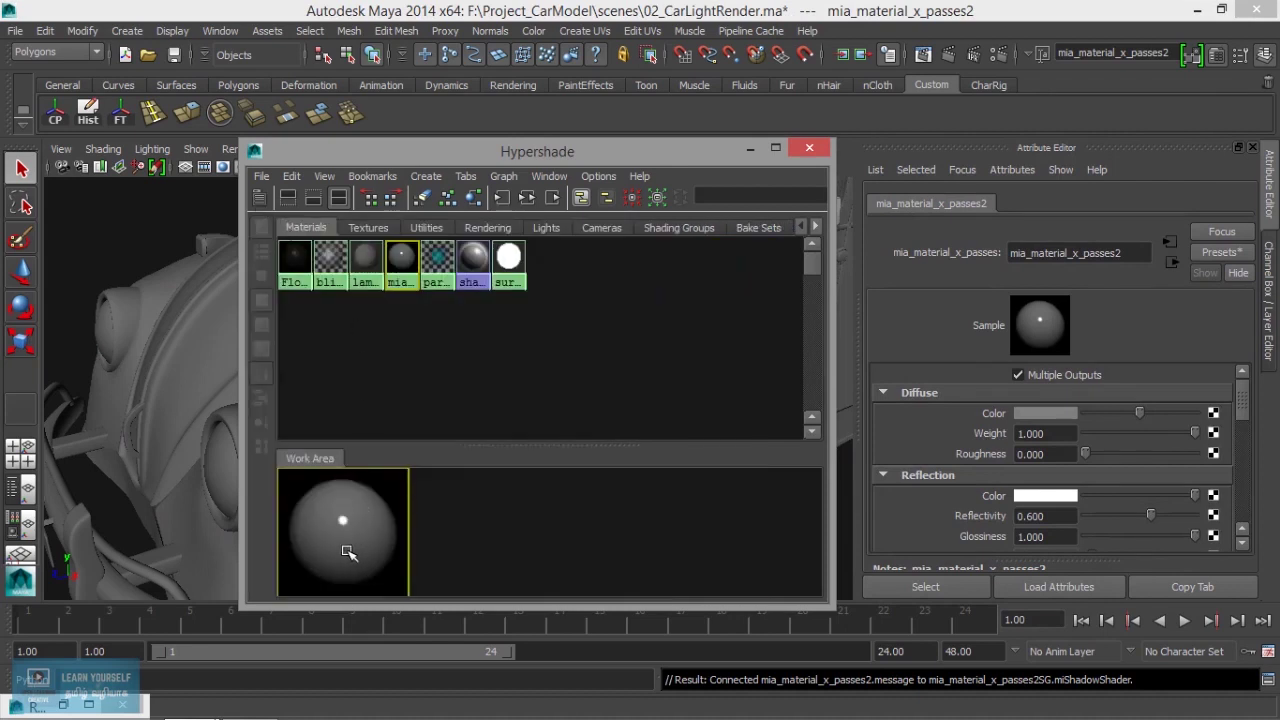
- Give mia_material_x_passes2 a dark red diffuse colour (0.266, 0.007, 0.007)
{"action": "left_click", "coordinate": [1070, 413]}
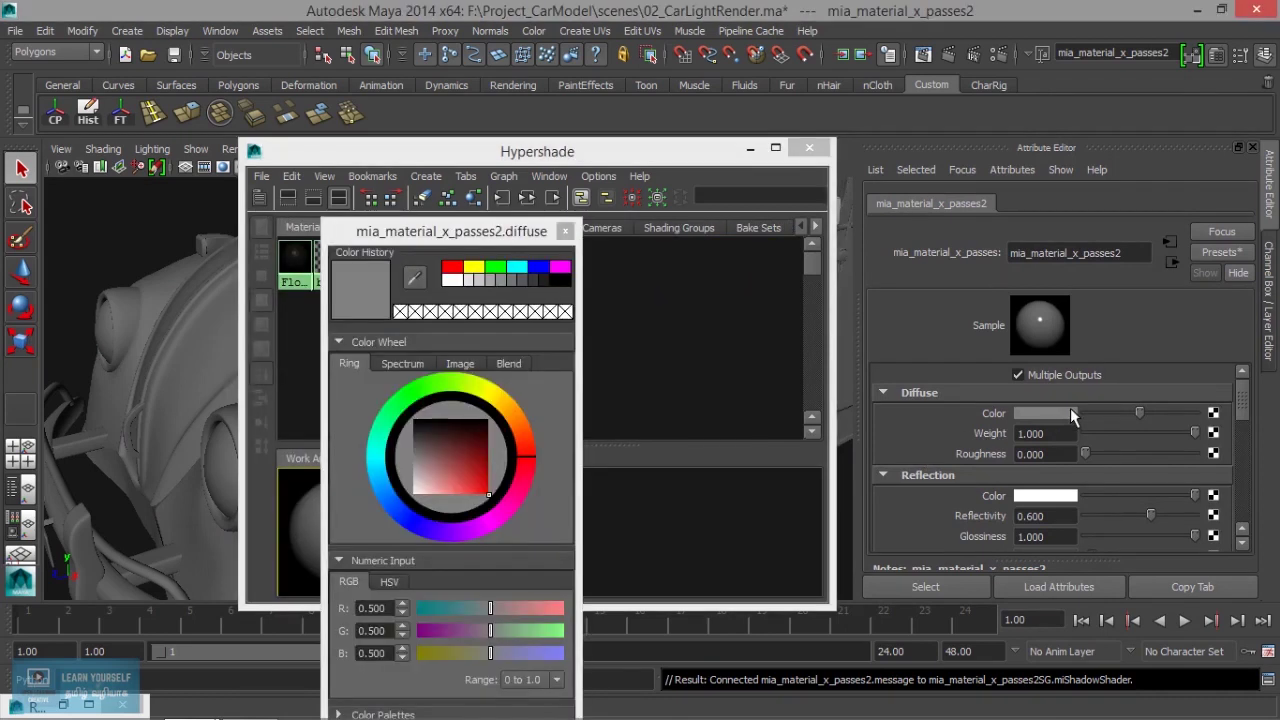
{"action": "left_click_drag", "start_coordinate": [453, 454], "coordinate": [486, 439]}
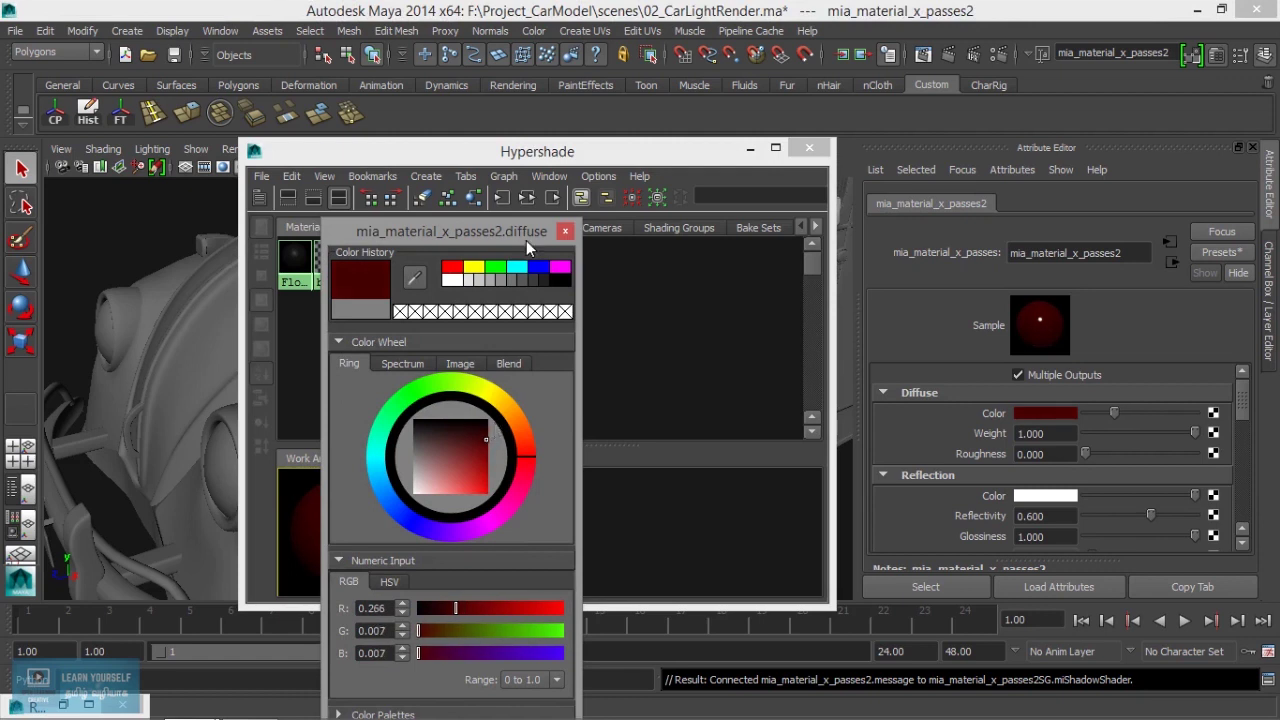
{"action": "left_click_drag", "start_coordinate": [474, 244], "coordinate": [508, 104]}
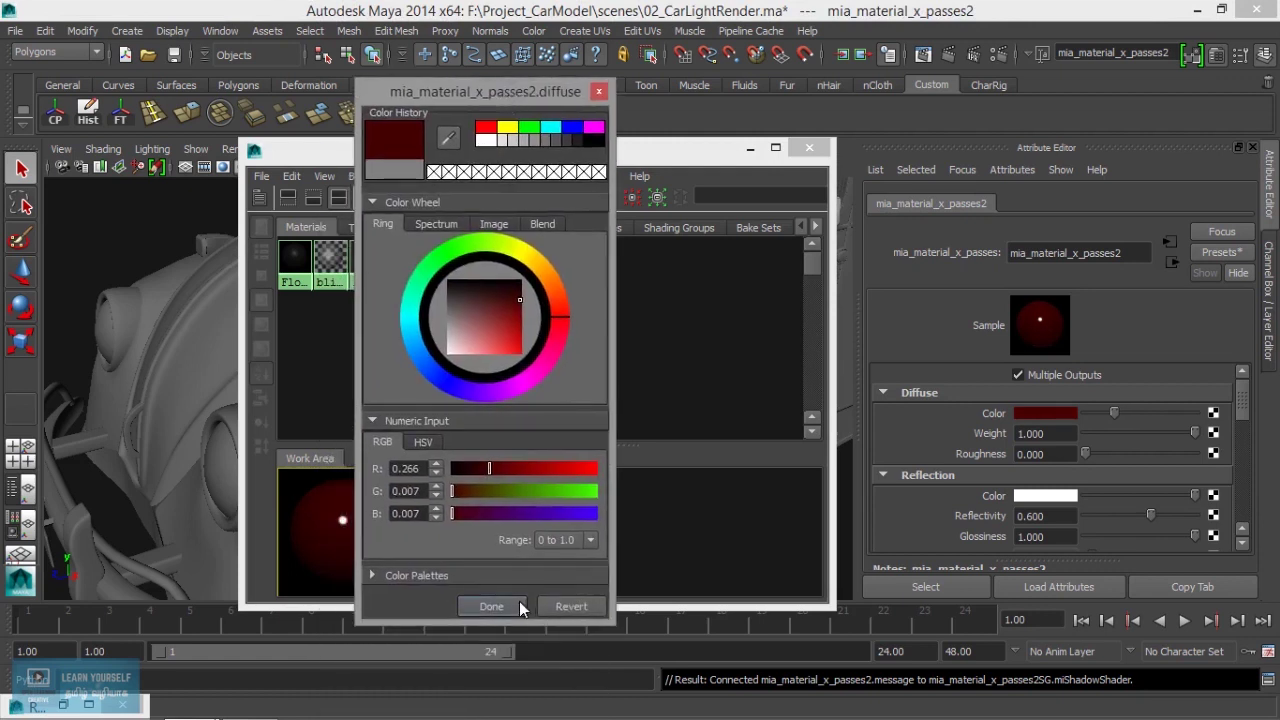
{"action": "left_click", "coordinate": [519, 607]}
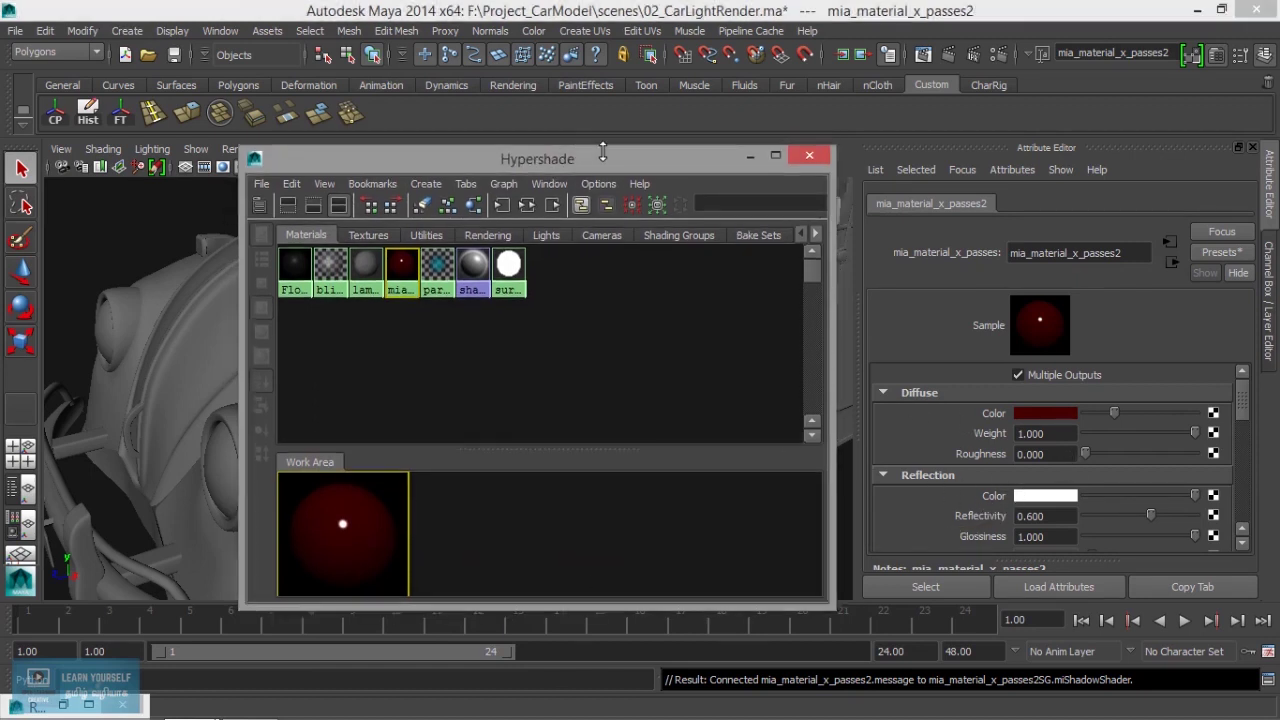
{"action": "left_click_drag", "start_coordinate": [589, 152], "coordinate": [961, 94]}
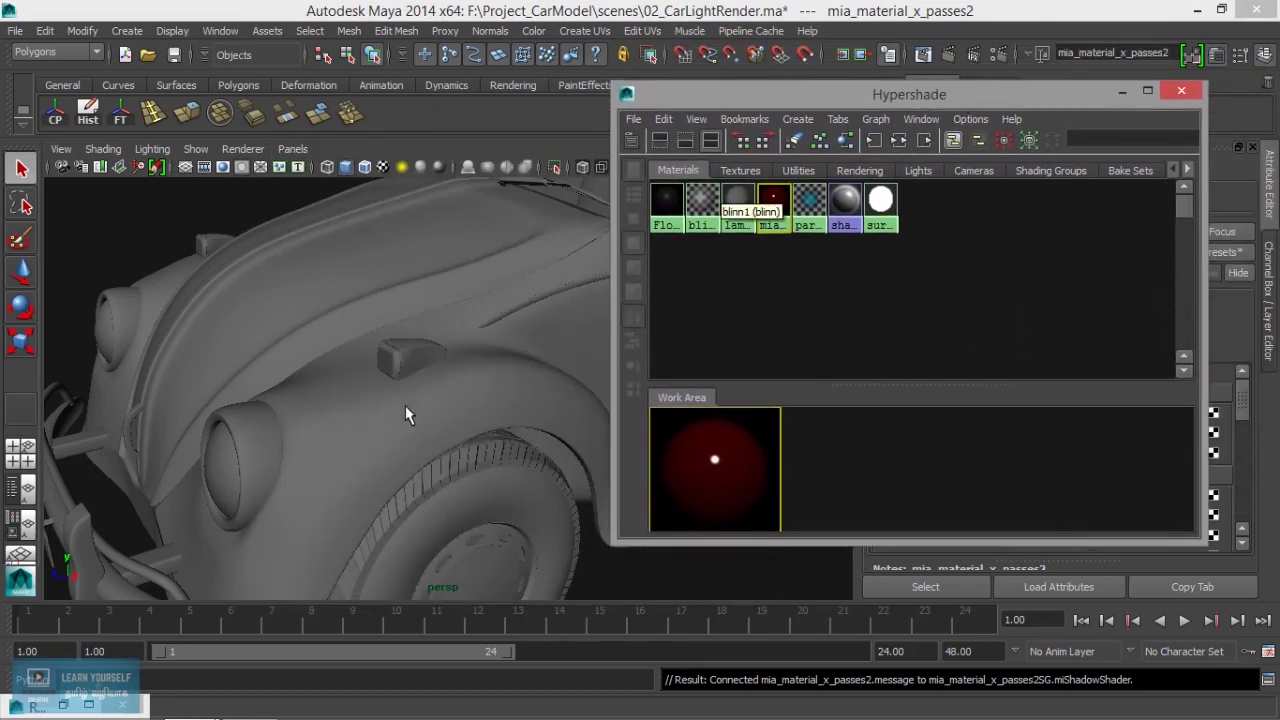
- Assign the dark red material to the selected front fender
{"action": "left_click", "coordinate": [407, 412]}
{"action": "left_click_drag", "start_coordinate": [227, 491], "coordinate": [222, 492], "text": "alt"}
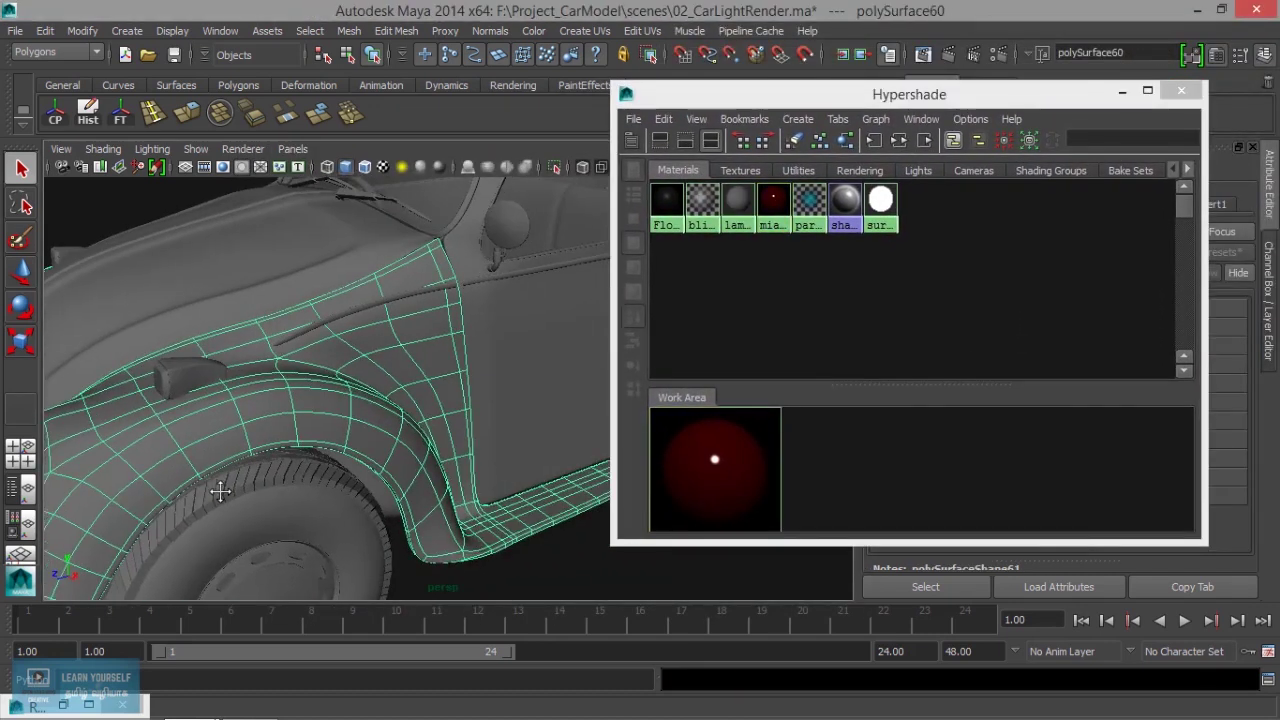
{"action": "right_click", "coordinate": [725, 450]}
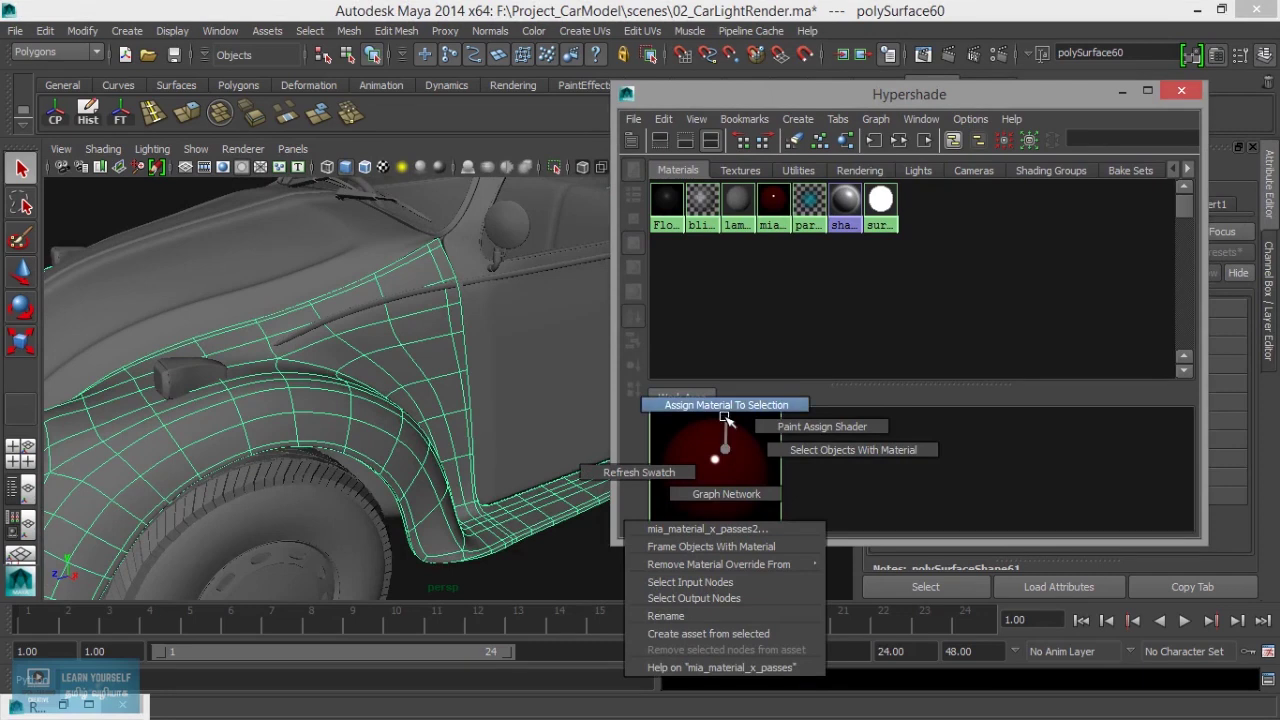
{"action": "left_click", "coordinate": [726, 405]}
- Rename the dark red material to bodyMat01
{"action": "left_click_drag", "start_coordinate": [980, 108], "coordinate": [641, 147]}
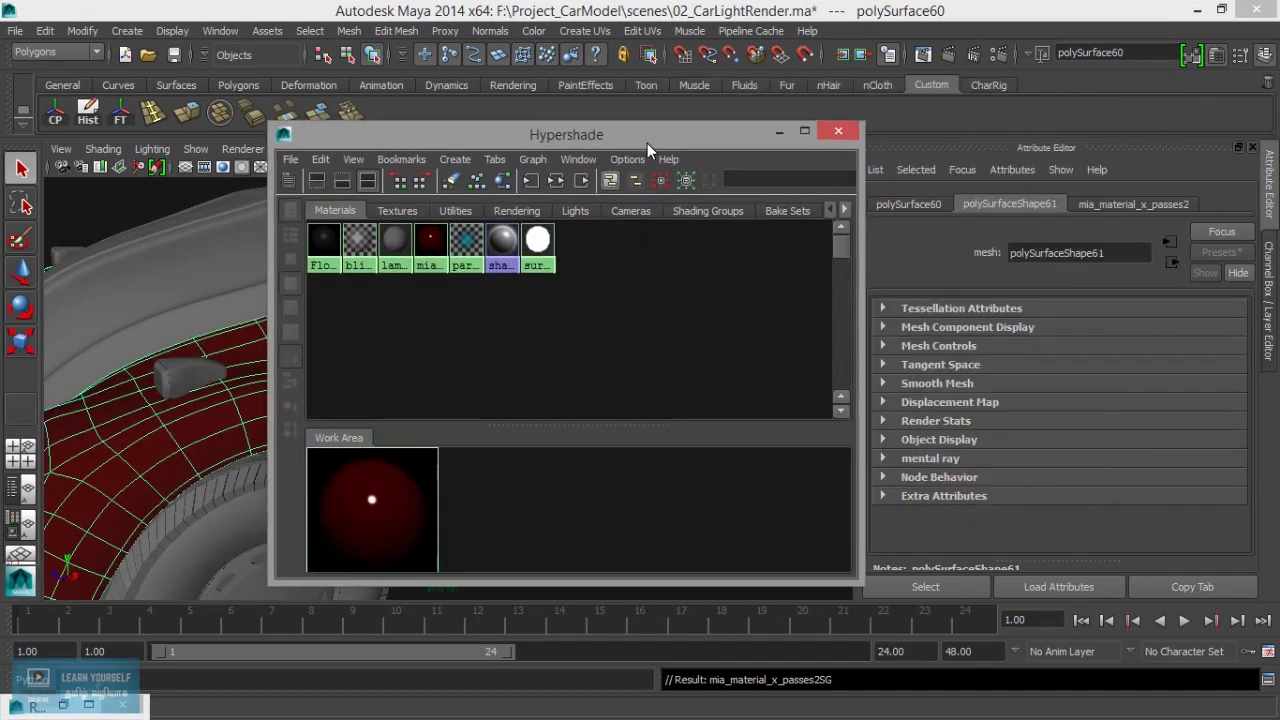
{"action": "left_click", "coordinate": [1170, 262]}
{"action": "left_click_drag", "start_coordinate": [1133, 264], "coordinate": [877, 277]}
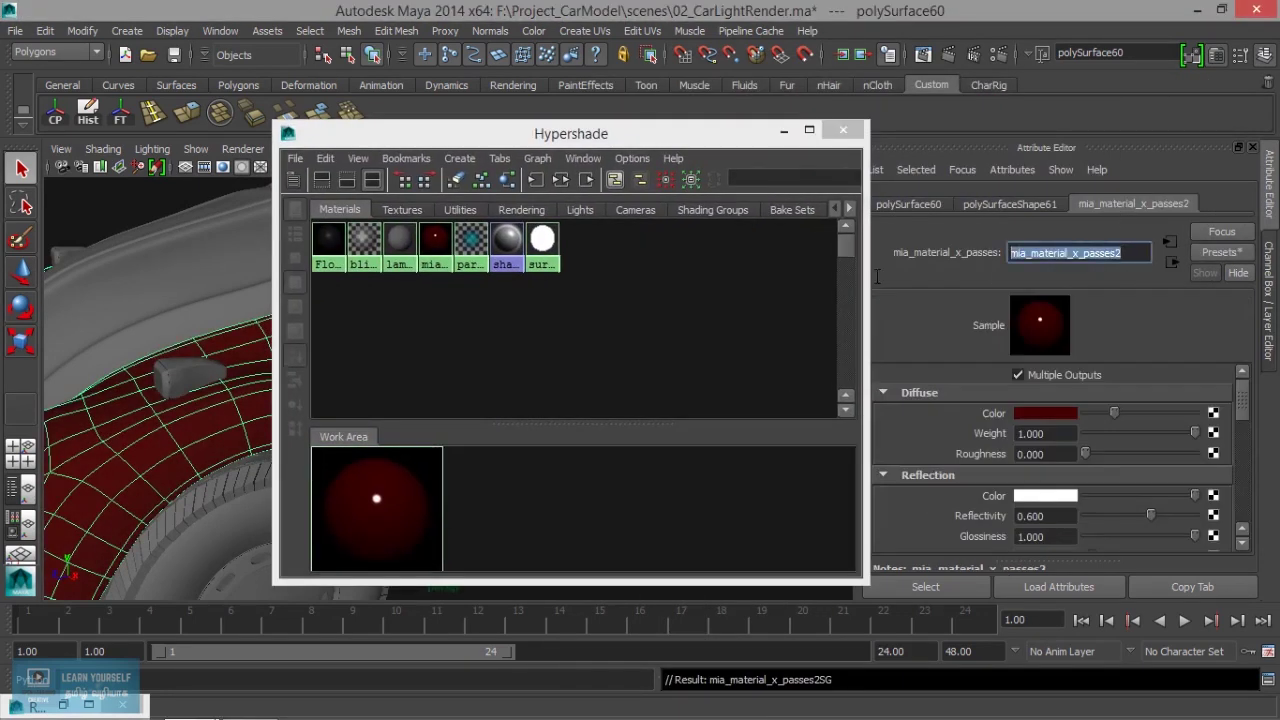
{"action": "type", "text": "bodyMat0"}
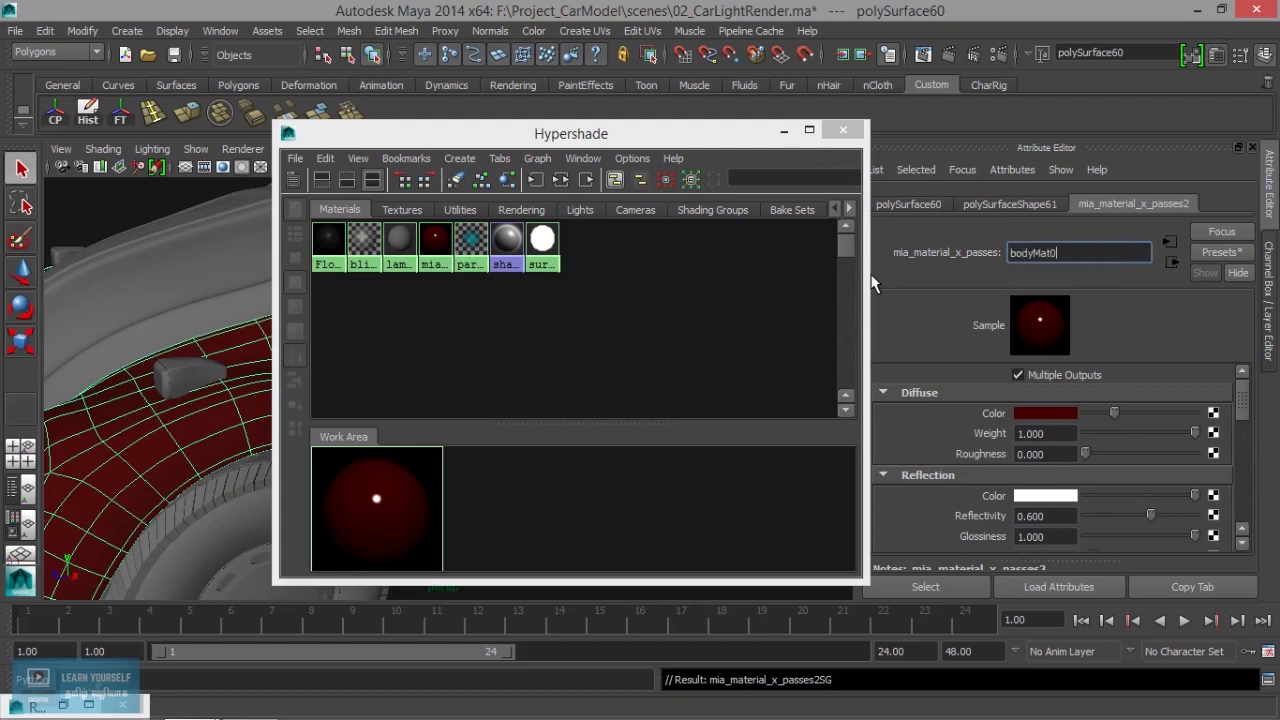
{"action": "type", "text": "1"}
{"action": "key", "text": "Return"}
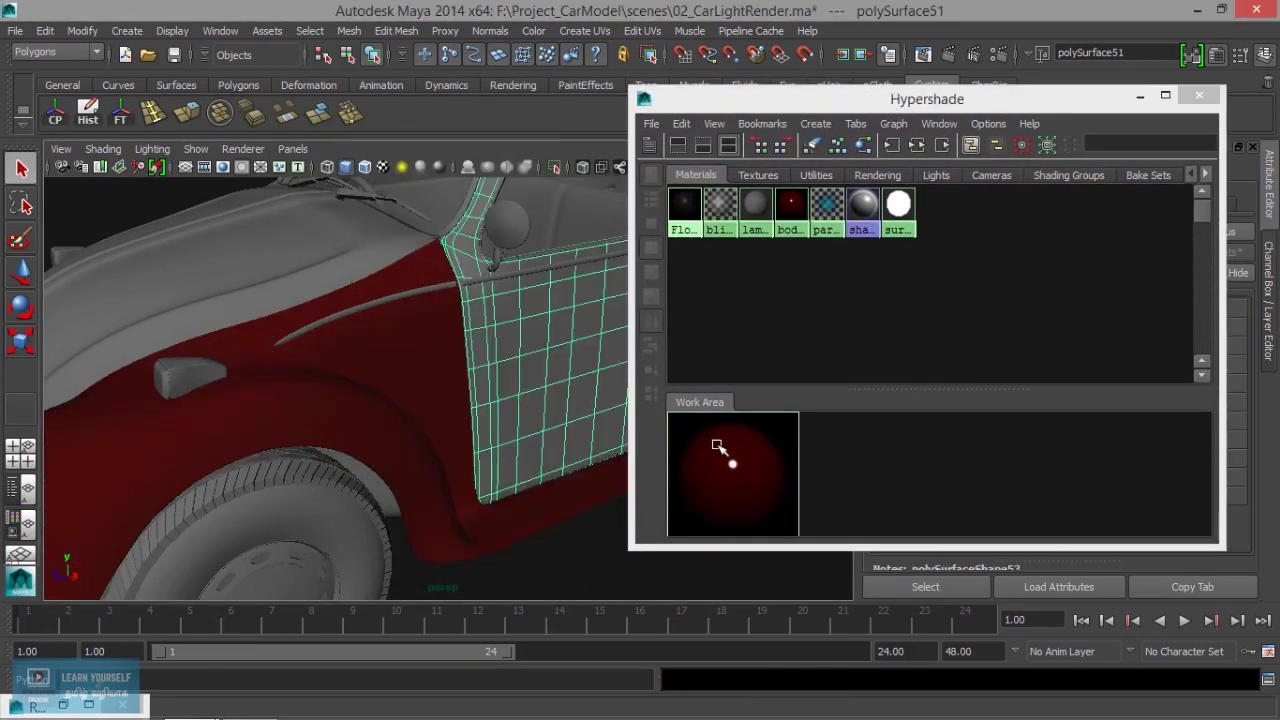
- Apply bodyMat01 to the door panel and the rear side panel
{"action": "right_click_drag", "start_coordinate": [737, 491], "coordinate": [745, 437]}
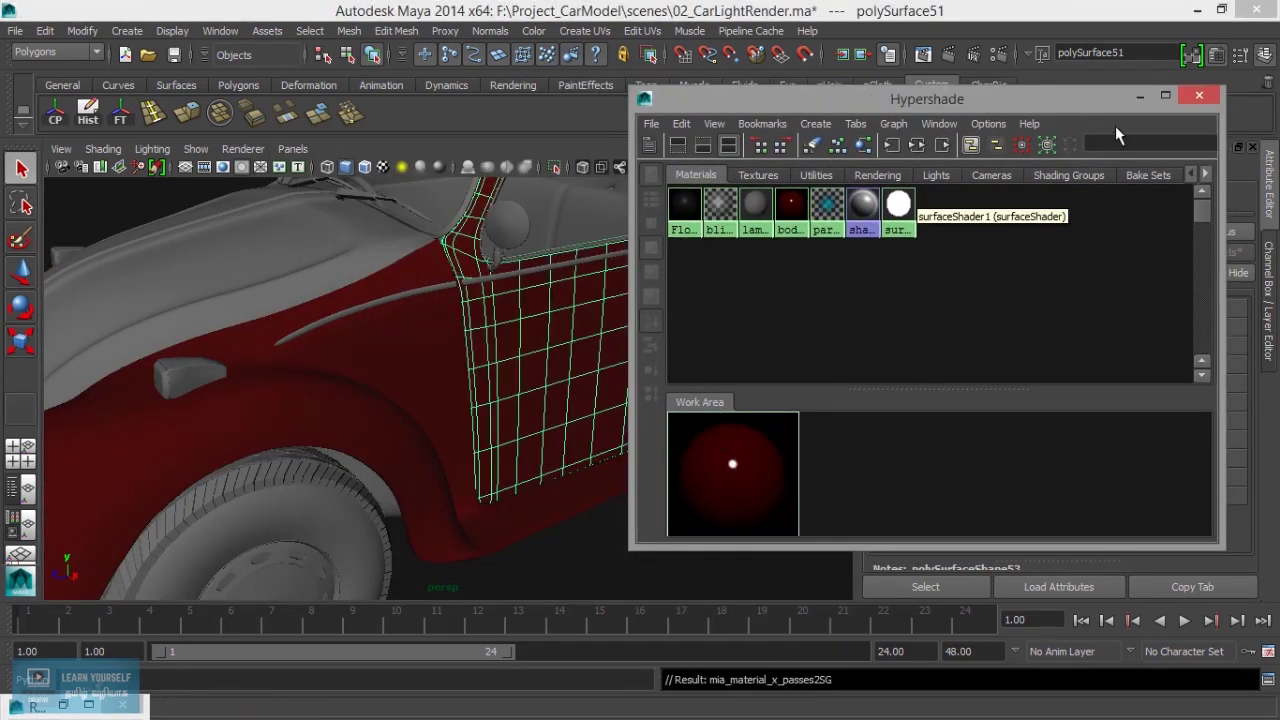
{"action": "left_click", "coordinate": [1140, 96]}
{"action": "mouse_move", "coordinate": [491, 400]}
{"action": "left_mouse_down", "text": "alt"}
{"action": "mouse_move", "coordinate": [277, 528]}
{"action": "mouse_move", "coordinate": [556, 417]}
{"action": "mouse_move", "coordinate": [798, 395]}
{"action": "left_mouse_up", "text": "alt"}
{"action": "left_click", "coordinate": [798, 395]}
{"action": "key", "text": "f"}
{"action": "middle_click_drag", "start_coordinate": [808, 400], "coordinate": [591, 453], "text": "alt"}
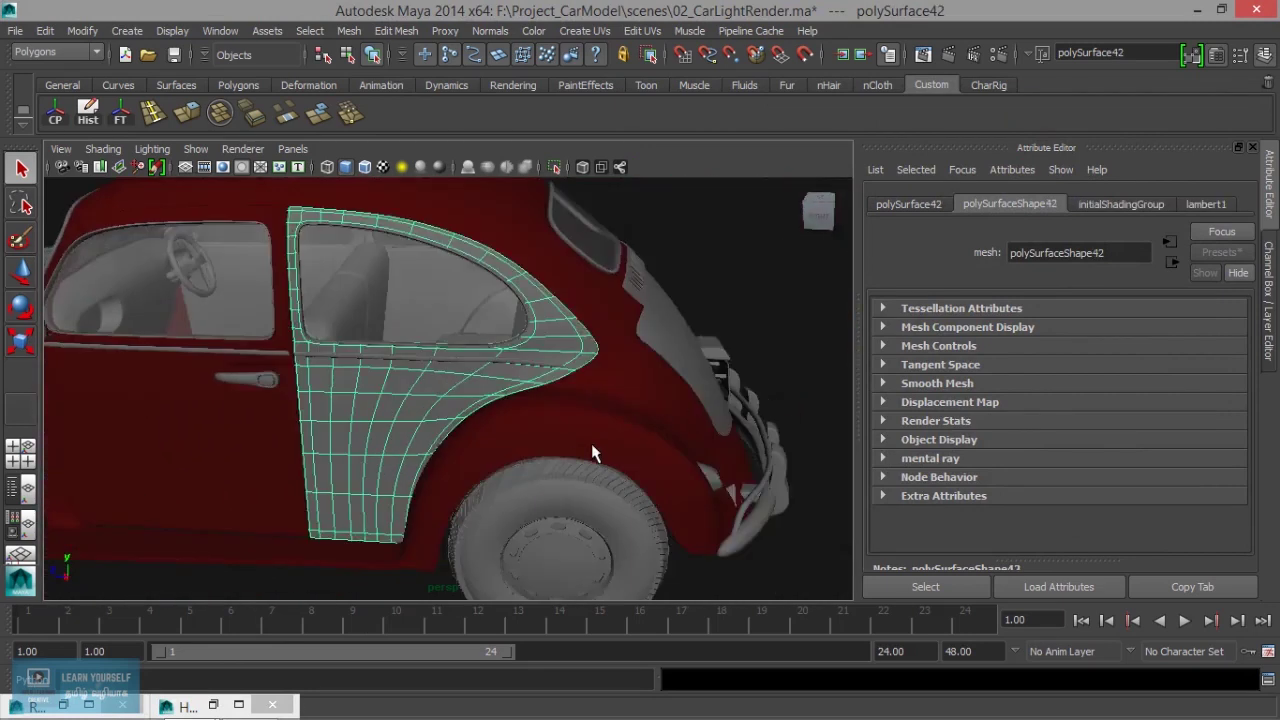
{"action": "key", "text": "g"}
- Apply bodyMat01 to the rear panel, undoing it on the side strip
{"action": "mouse_move", "coordinate": [565, 440]}
{"action": "left_mouse_down", "text": "alt"}
{"action": "mouse_move", "coordinate": [584, 429]}
{"action": "mouse_move", "coordinate": [566, 443]}
{"action": "left_mouse_up", "text": "alt"}
{"action": "left_click", "coordinate": [563, 445]}
{"action": "key", "text": "g"}
{"action": "mouse_move", "coordinate": [676, 437]}
{"action": "left_mouse_down", "text": "alt"}
{"action": "mouse_move", "coordinate": [480, 434]}
{"action": "mouse_move", "coordinate": [563, 429]}
{"action": "left_mouse_up", "text": "alt"}
{"action": "left_click", "coordinate": [643, 426]}
{"action": "key", "text": "g"}
{"action": "key", "text": "ctrl+z"}
- Apply bodyMat01 to the rear fender and the door panel
{"action": "left_click_drag", "start_coordinate": [703, 477], "coordinate": [500, 457], "text": "alt"}
{"action": "left_click", "coordinate": [505, 446]}
{"action": "key", "text": "g"}
{"action": "left_click", "coordinate": [648, 453]}
{"action": "key", "text": "g"}
- Select the rear vent strip from a rear three-quarter view
{"action": "left_click_drag", "start_coordinate": [660, 453], "coordinate": [594, 477], "text": "alt"}
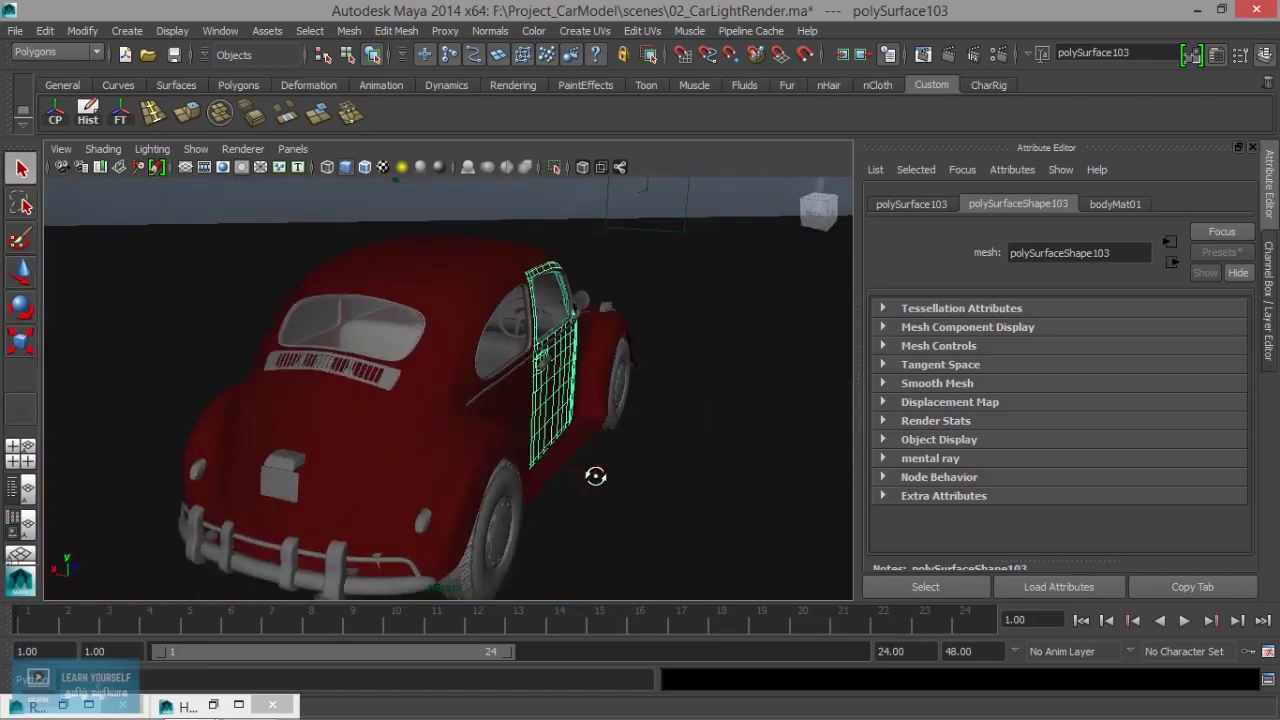
{"action": "right_click_drag", "start_coordinate": [594, 477], "coordinate": [366, 434], "text": "alt"}
{"action": "middle_click_drag", "start_coordinate": [366, 434], "coordinate": [523, 483], "text": "alt"}
{"action": "left_click", "coordinate": [523, 483]}
{"action": "scroll", "coordinate": [523, 483], "scroll_direction": "down", "scroll_amount": 2}
{"action": "scroll", "coordinate": [524, 482], "scroll_direction": "down", "scroll_amount": 3}
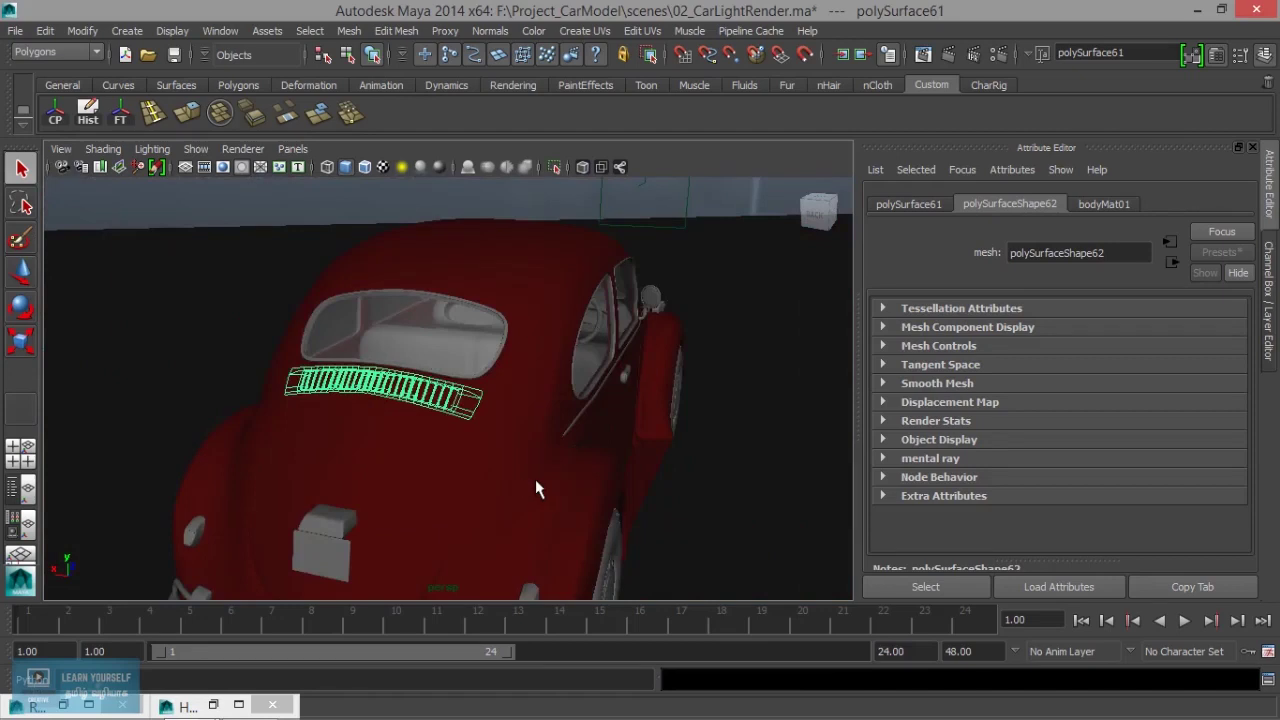
{"action": "mouse_move", "coordinate": [370, 520]}
{"action": "left_mouse_down", "text": "alt"}
{"action": "mouse_move", "coordinate": [689, 517]}
{"action": "mouse_move", "coordinate": [457, 509]}
{"action": "mouse_move", "coordinate": [485, 490]}
{"action": "left_mouse_up", "text": "alt"}
- Select the hood, then the strip under the front bumper
{"action": "left_click", "coordinate": [383, 459]}
{"action": "mouse_move", "coordinate": [383, 459]}
{"action": "left_mouse_down", "text": "alt"}
{"action": "mouse_move", "coordinate": [374, 494]}
{"action": "mouse_move", "coordinate": [515, 529]}
{"action": "mouse_move", "coordinate": [409, 523]}
{"action": "left_mouse_up", "text": "alt"}
{"action": "scroll", "coordinate": [209, 480], "scroll_direction": "up", "scroll_amount": 3}
{"action": "scroll", "coordinate": [287, 487], "scroll_direction": "up", "scroll_amount": 2}
{"action": "scroll", "coordinate": [287, 487], "scroll_direction": "down", "scroll_amount": 3}
{"action": "mouse_move", "coordinate": [287, 487]}
{"action": "left_mouse_down", "text": "alt"}
{"action": "mouse_move", "coordinate": [194, 477]}
{"action": "mouse_move", "coordinate": [331, 471]}
{"action": "mouse_move", "coordinate": [300, 423]}
{"action": "mouse_move", "coordinate": [250, 480]}
{"action": "mouse_move", "coordinate": [219, 491]}
{"action": "mouse_move", "coordinate": [429, 423]}
{"action": "mouse_move", "coordinate": [600, 489]}
{"action": "mouse_move", "coordinate": [618, 442]}
{"action": "mouse_move", "coordinate": [594, 420]}
{"action": "left_mouse_up", "text": "alt"}
{"action": "scroll", "coordinate": [420, 431], "scroll_direction": "up", "scroll_amount": 2}
{"action": "left_click", "coordinate": [305, 540]}
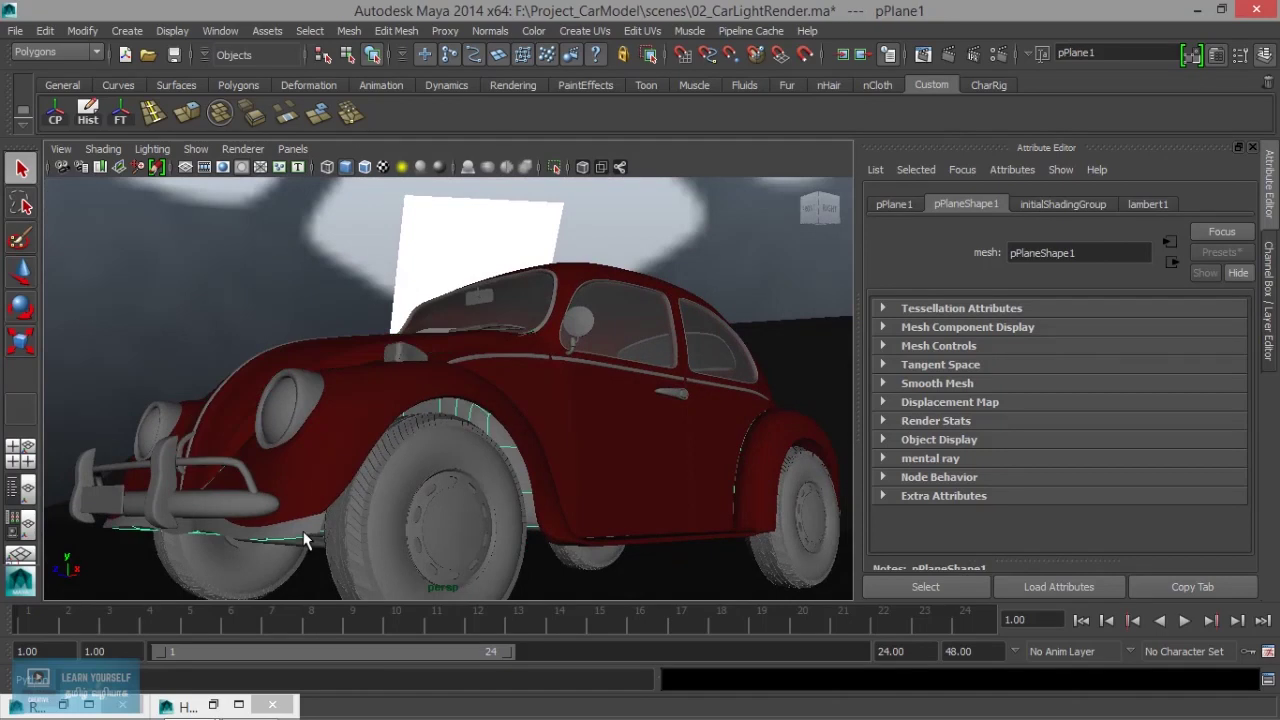
{"action": "scroll", "coordinate": [305, 530], "scroll_direction": "up", "scroll_amount": 3}
{"action": "mouse_move", "coordinate": [497, 517]}
{"action": "left_mouse_down", "text": "alt"}
{"action": "mouse_move", "coordinate": [388, 549]}
{"action": "mouse_move", "coordinate": [487, 511]}
{"action": "mouse_move", "coordinate": [506, 534]}
{"action": "mouse_move", "coordinate": [337, 503]}
{"action": "mouse_move", "coordinate": [337, 434]}
{"action": "mouse_move", "coordinate": [409, 438]}
{"action": "mouse_move", "coordinate": [417, 266]}
{"action": "mouse_move", "coordinate": [429, 411]}
{"action": "mouse_move", "coordinate": [409, 420]}
{"action": "mouse_move", "coordinate": [467, 468]}
{"action": "mouse_move", "coordinate": [429, 451]}
{"action": "mouse_move", "coordinate": [451, 500]}
{"action": "mouse_move", "coordinate": [423, 463]}
{"action": "mouse_move", "coordinate": [525, 446]}
{"action": "mouse_move", "coordinate": [480, 423]}
{"action": "mouse_move", "coordinate": [491, 417]}
{"action": "mouse_move", "coordinate": [462, 428]}
{"action": "mouse_move", "coordinate": [526, 503]}
{"action": "mouse_move", "coordinate": [609, 537]}
{"action": "left_mouse_up", "text": "alt"}
{"action": "left_click", "coordinate": [388, 556]}
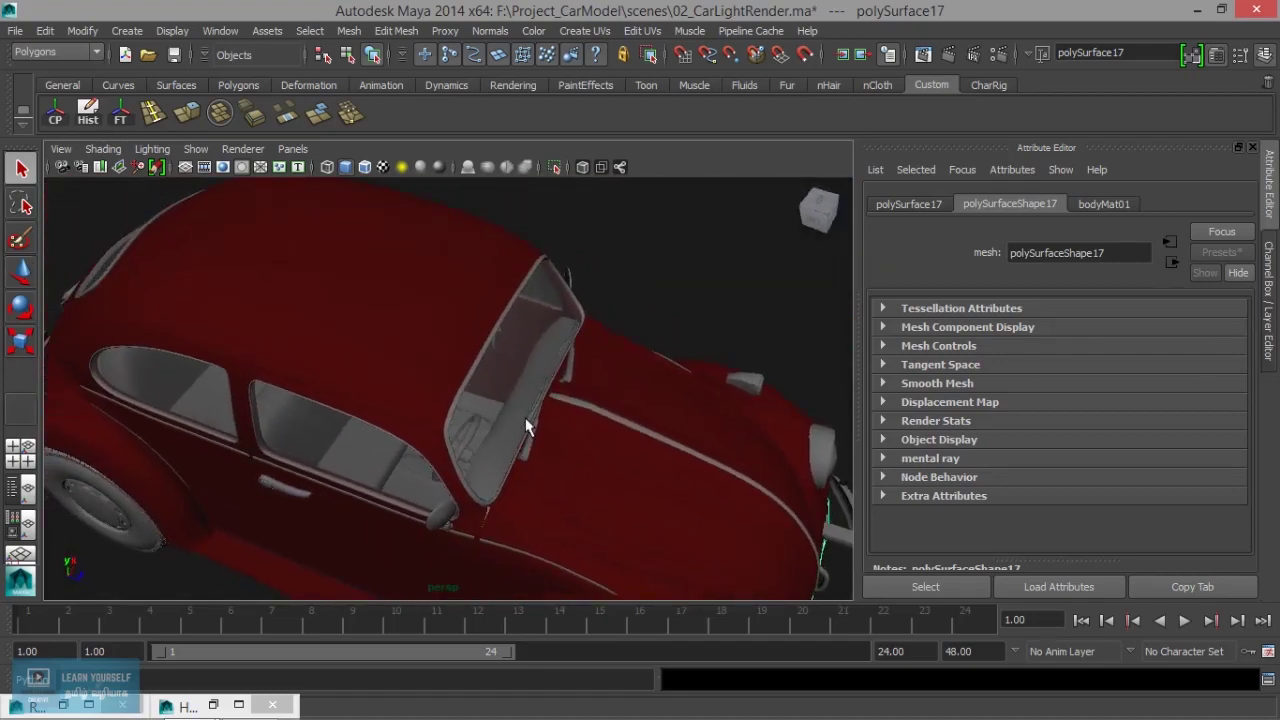
- Keep the grey render in Render View and re-render the red car
{"action": "left_click", "coordinate": [921, 57]}
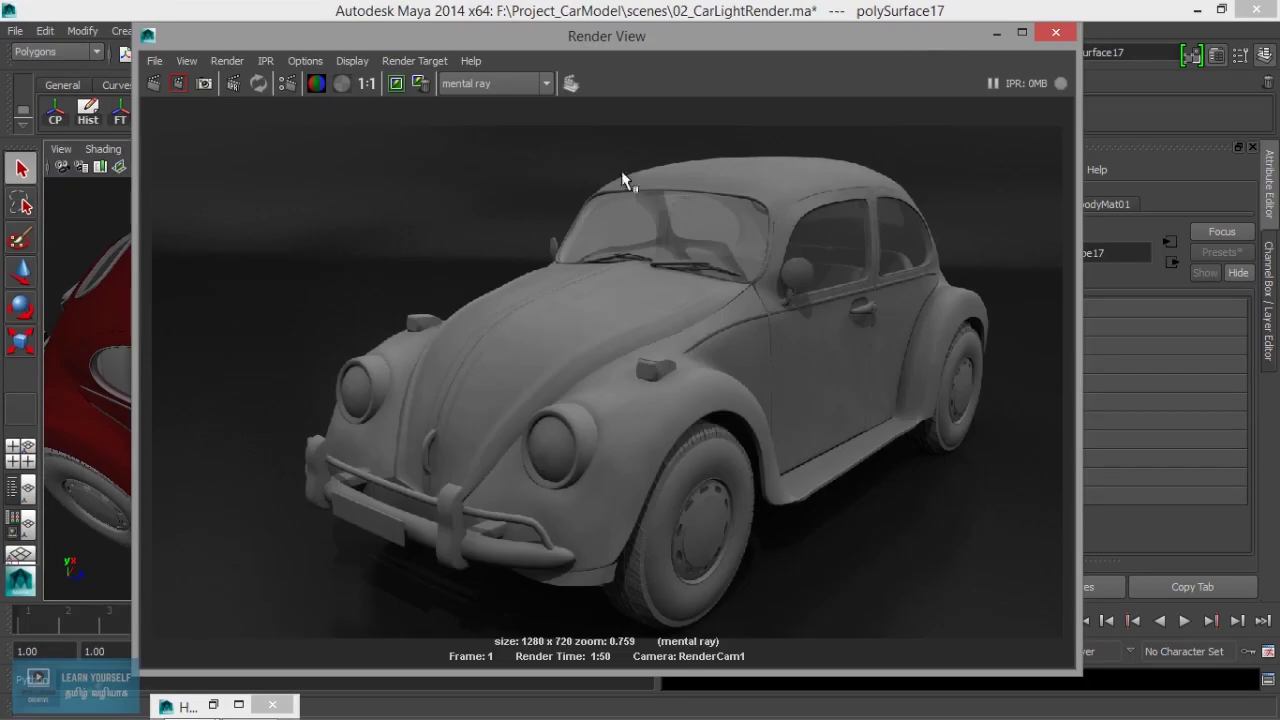
{"action": "left_click", "coordinate": [398, 87]}
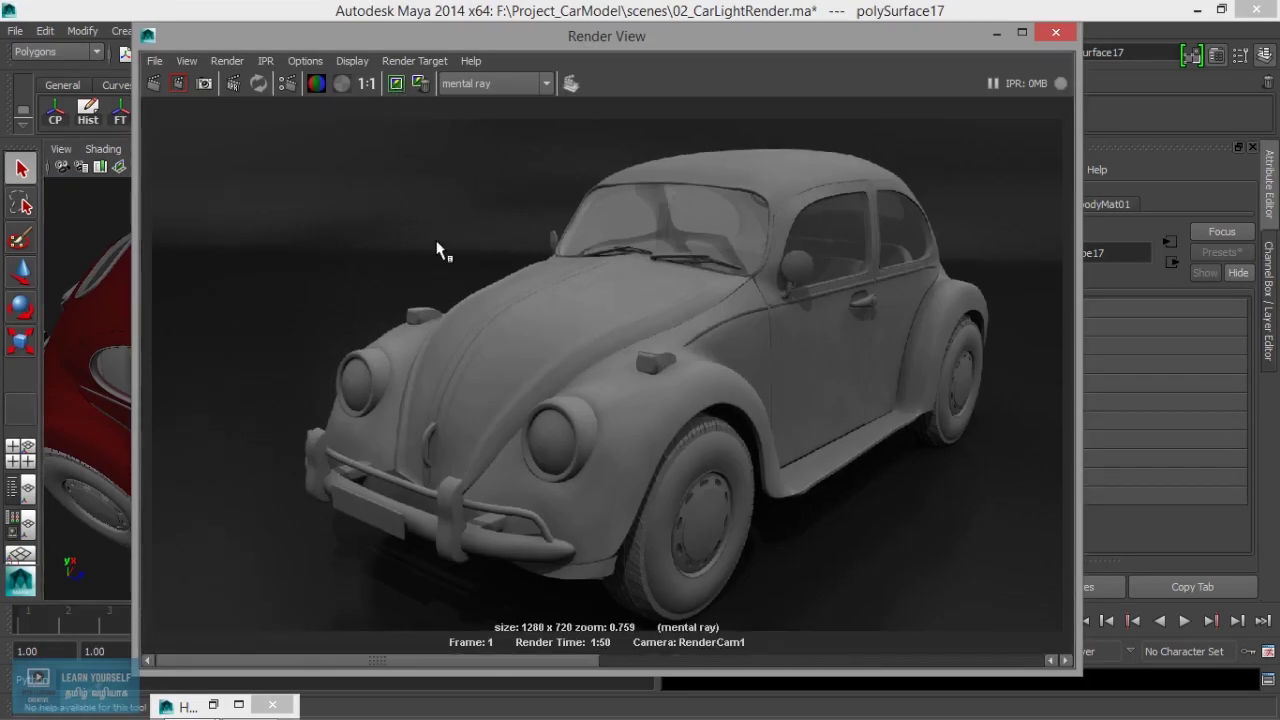
{"action": "left_click", "coordinate": [156, 86]}
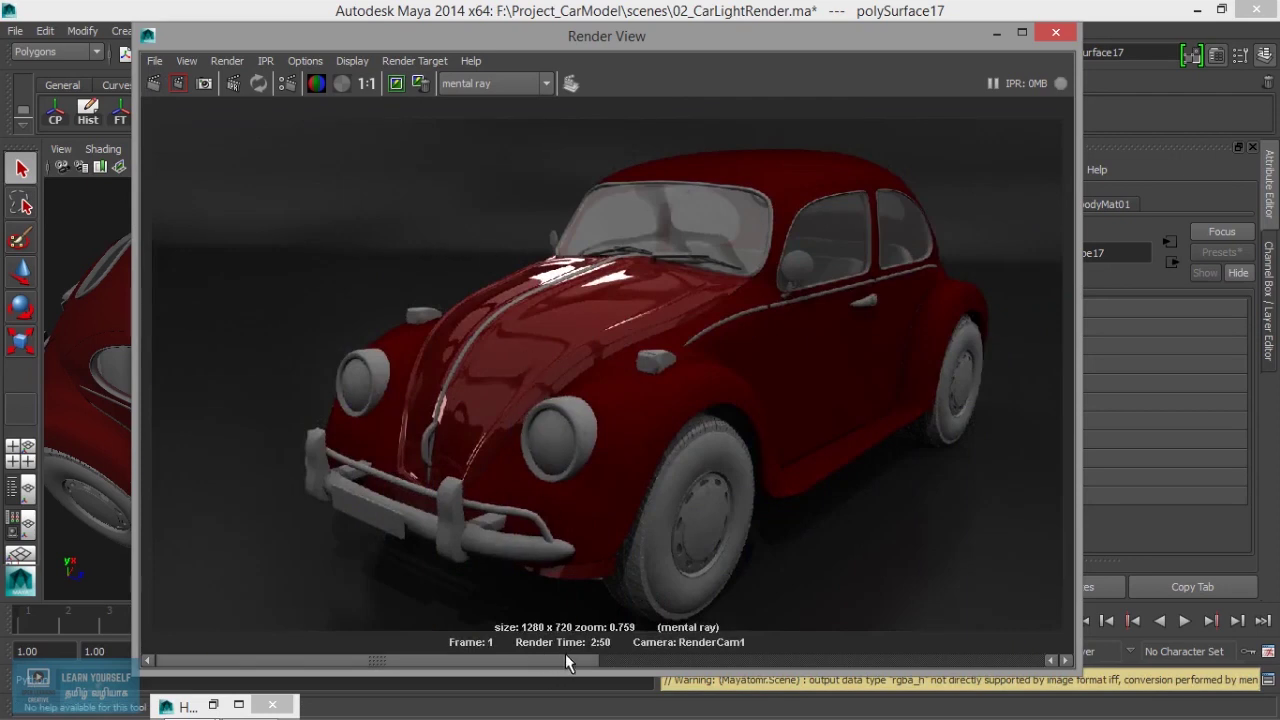
- Compare the red and grey renders in the image history, then close Render View
{"action": "left_click", "coordinate": [660, 660]}
{"action": "scroll", "coordinate": [712, 648], "scroll_direction": "up", "scroll_amount": 1}
{"action": "scroll", "coordinate": [768, 642], "scroll_direction": "down", "scroll_amount": 1}
{"action": "scroll", "coordinate": [700, 648], "scroll_direction": "up", "scroll_amount": 1}
{"action": "left_click", "coordinate": [715, 660]}
{"action": "left_click_drag", "start_coordinate": [820, 660], "coordinate": [685, 658]}
{"action": "left_click", "coordinate": [800, 660]}
{"action": "mouse_move", "coordinate": [742, 658]}
{"action": "left_mouse_down"}
{"action": "mouse_move", "coordinate": [778, 660]}
{"action": "mouse_move", "coordinate": [667, 660]}
{"action": "left_mouse_up"}
{"action": "left_click", "coordinate": [997, 36]}
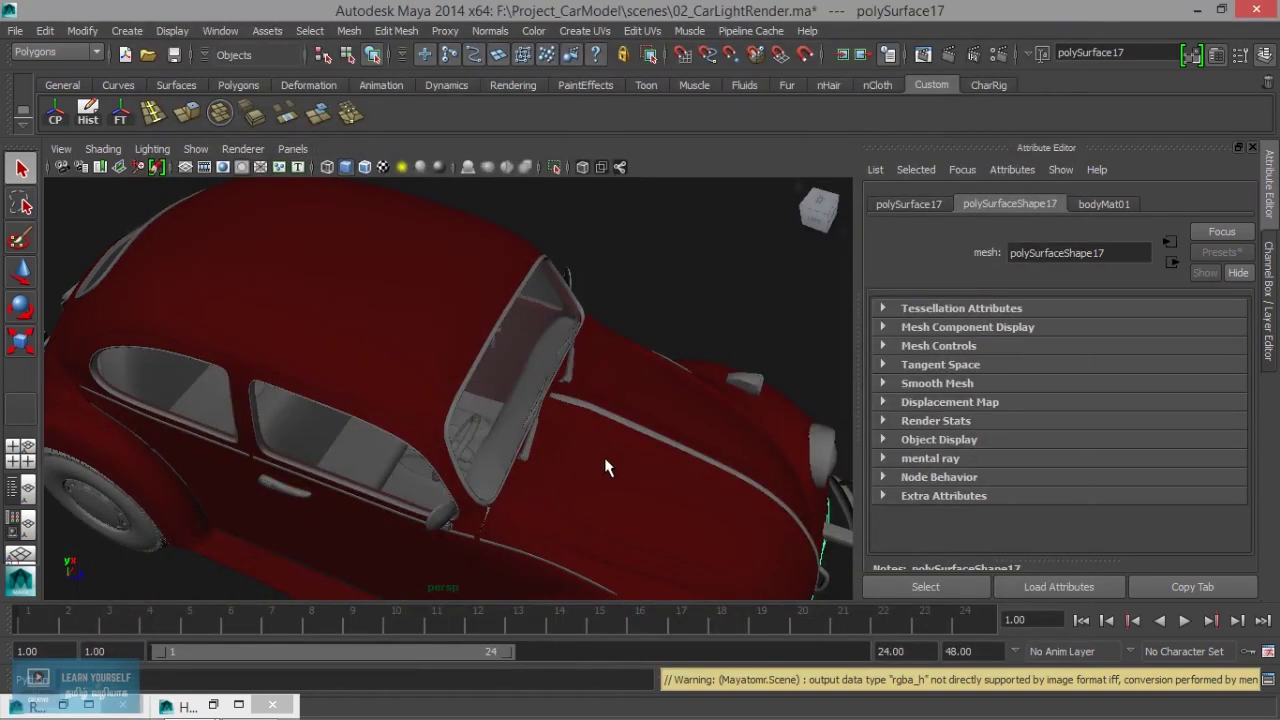
- Create another mental ray mia_material_x_passes material in Hypershade
{"action": "mouse_move", "coordinate": [583, 463]}
{"action": "left_mouse_down", "text": "alt"}
{"action": "mouse_move", "coordinate": [380, 429]}
{"action": "mouse_move", "coordinate": [444, 442]}
{"action": "left_mouse_up", "text": "alt"}
{"action": "right_click_drag", "start_coordinate": [444, 442], "coordinate": [657, 514], "text": "alt"}
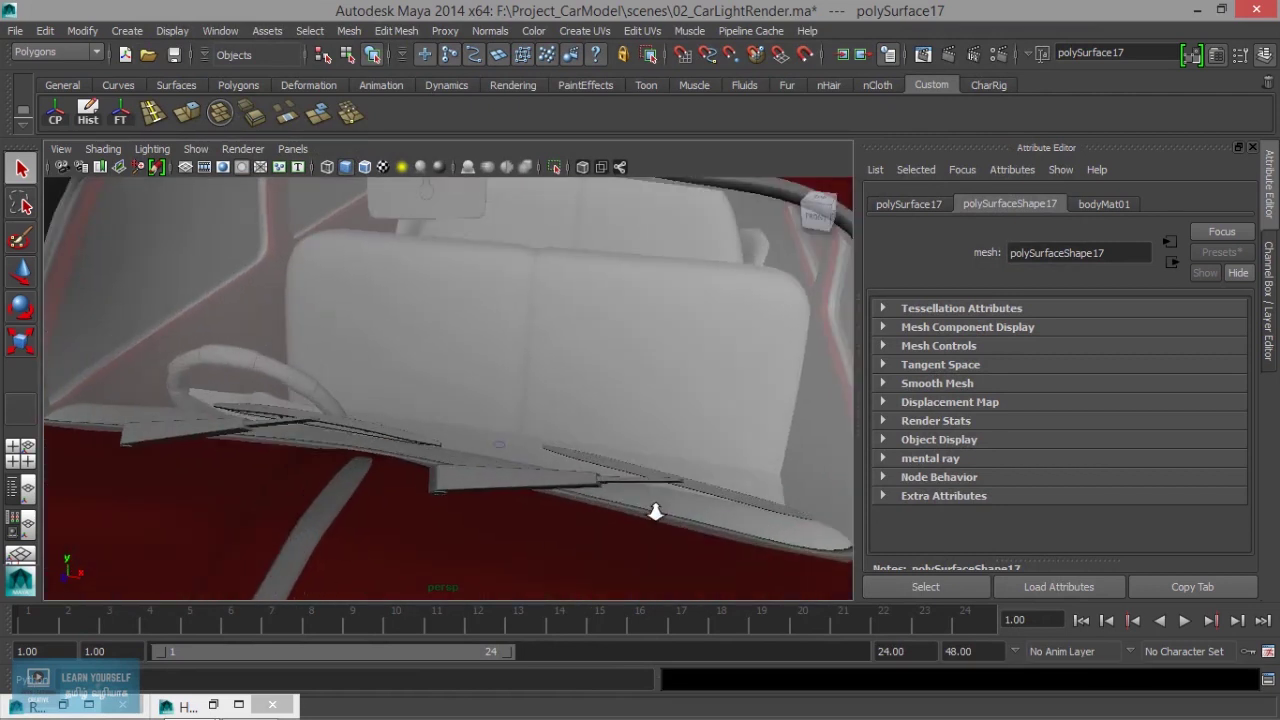
{"action": "mouse_move", "coordinate": [583, 500]}
{"action": "left_mouse_down", "text": "alt"}
{"action": "mouse_move", "coordinate": [443, 489]}
{"action": "mouse_move", "coordinate": [580, 497]}
{"action": "mouse_move", "coordinate": [523, 506]}
{"action": "left_mouse_up", "text": "alt"}
{"action": "left_click", "coordinate": [199, 703]}
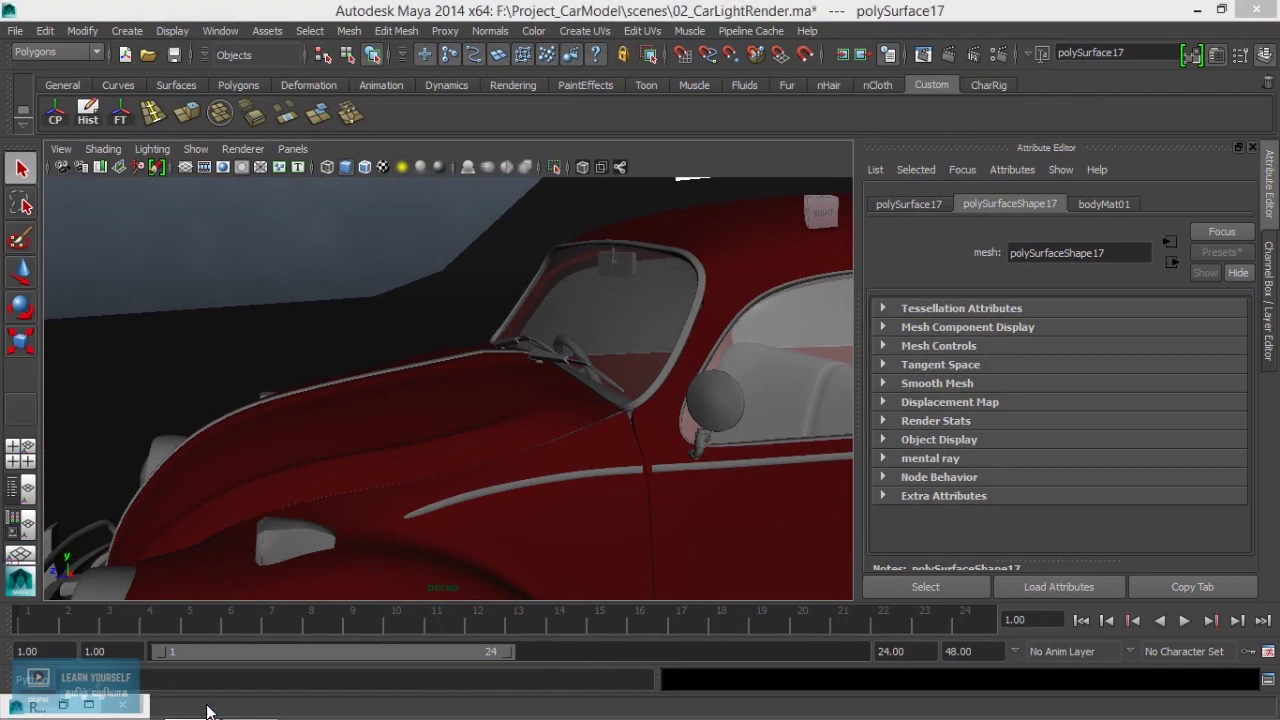
{"action": "left_click", "coordinate": [649, 147]}
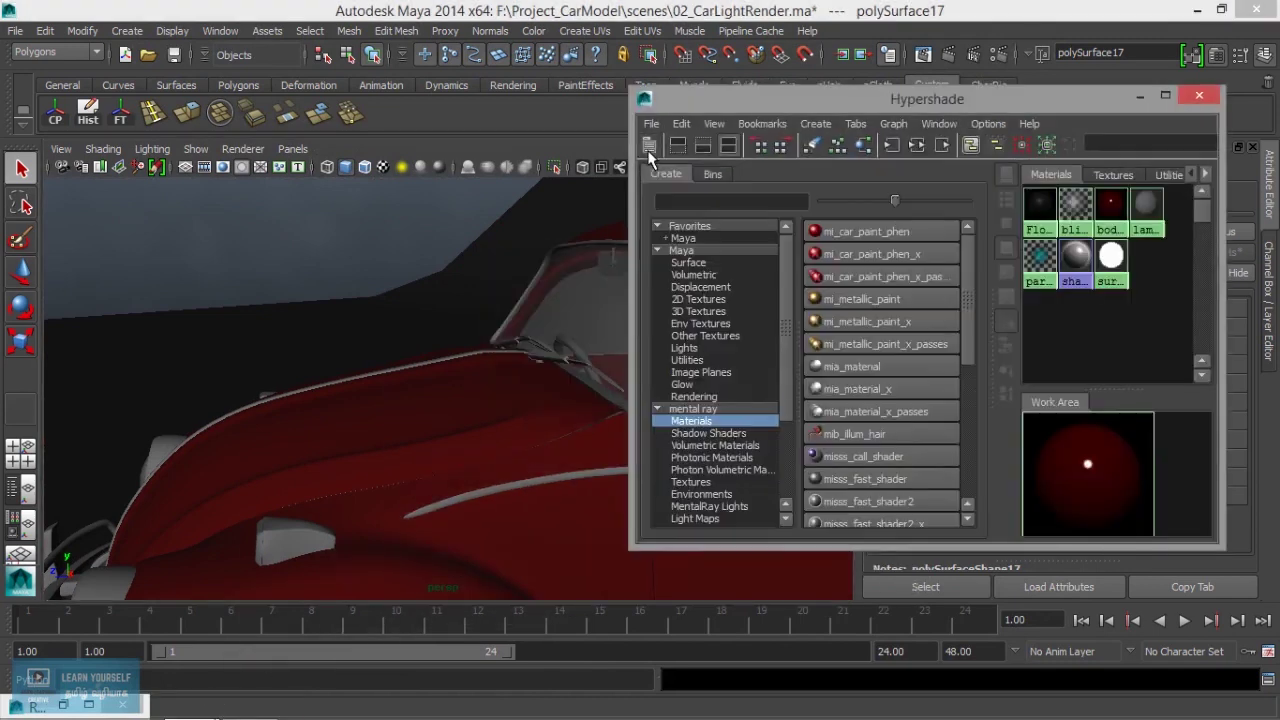
{"action": "left_click", "coordinate": [908, 409]}
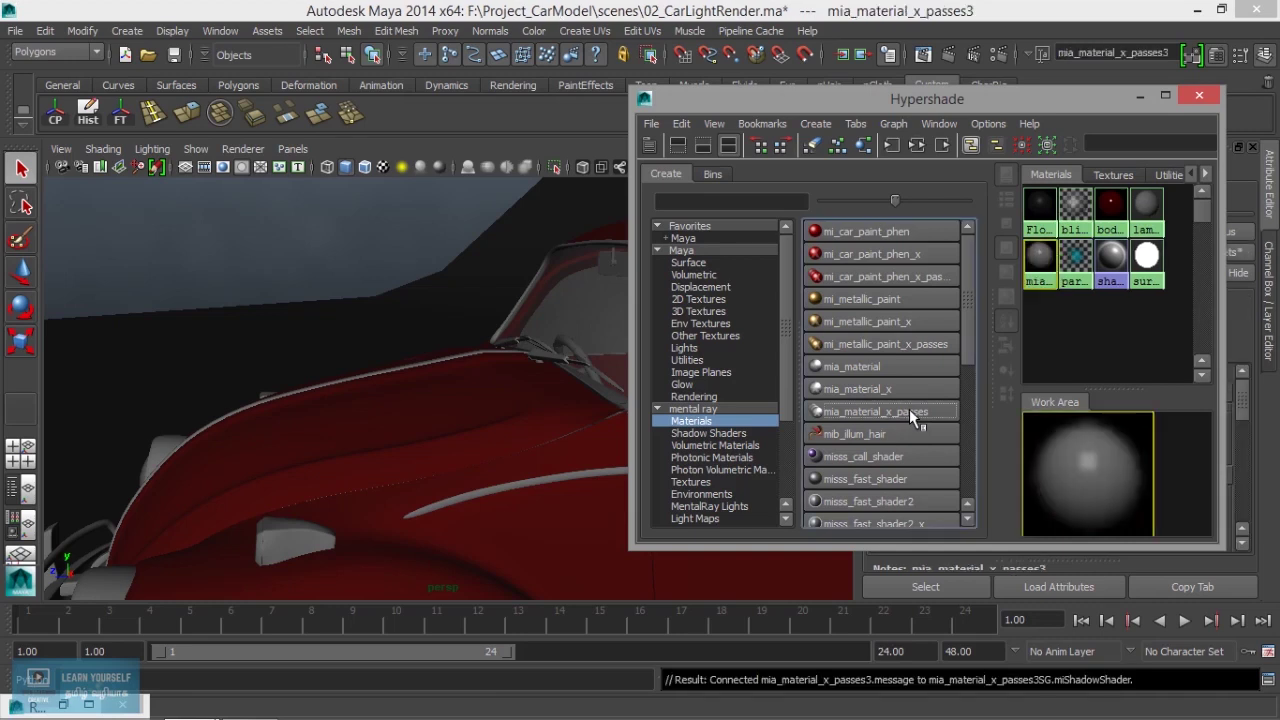
{"action": "left_click", "coordinate": [650, 146]}
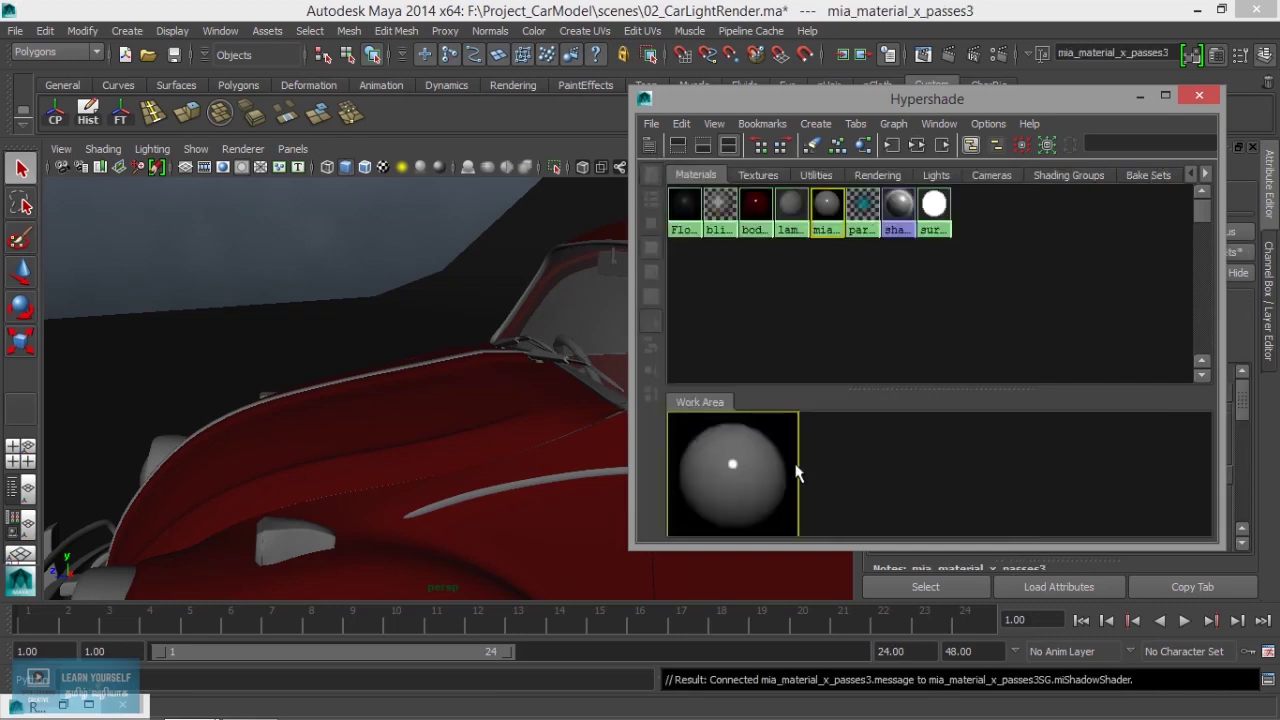
- Rename the new material ChromeMat01
{"action": "left_click_drag", "start_coordinate": [992, 111], "coordinate": [582, 115]}
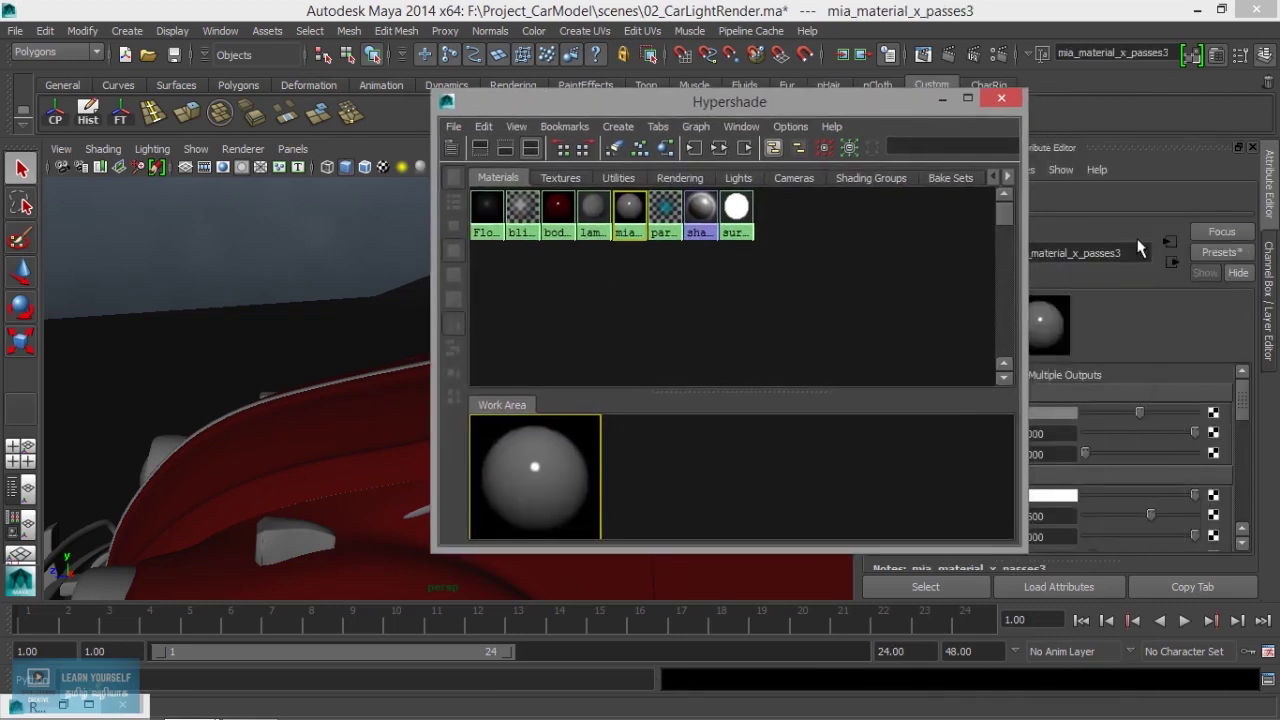
{"action": "left_click", "coordinate": [1108, 258]}
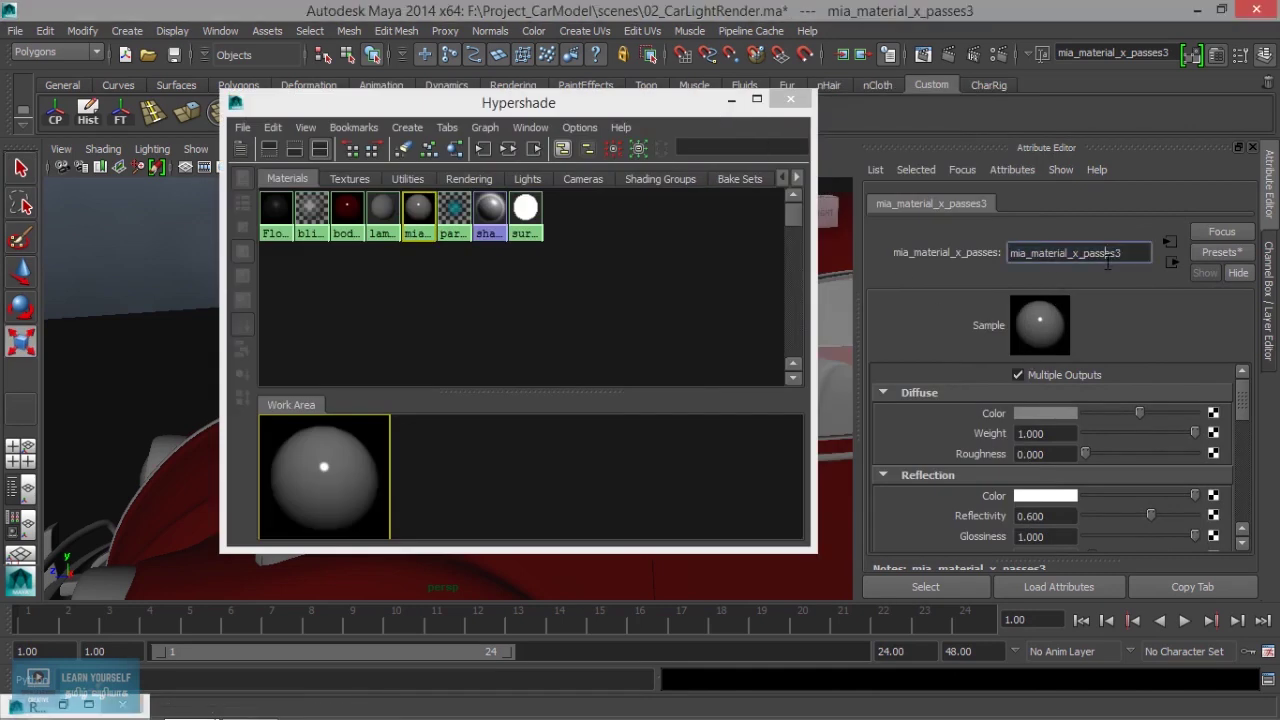
{"action": "double_click", "coordinate": [1116, 257]}
{"action": "type", "text": "ChromeMat01"}
{"action": "key", "text": "Return"}
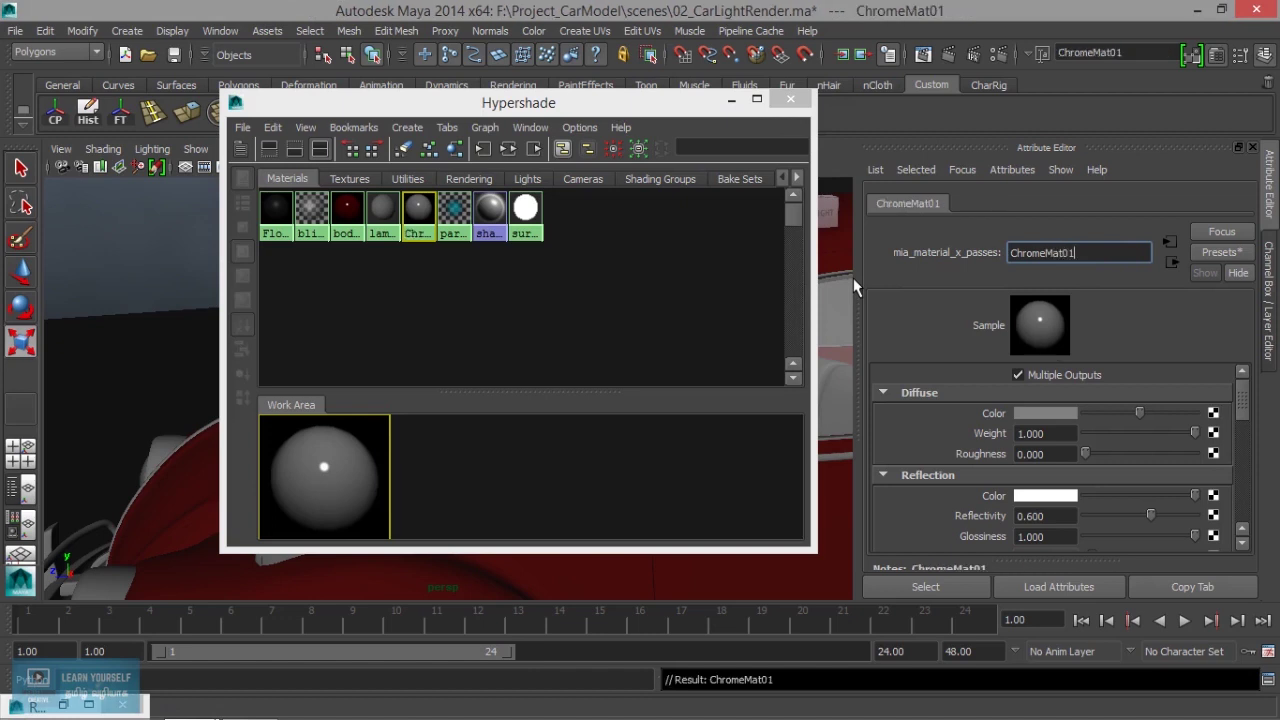
{"action": "left_click", "coordinate": [1220, 257]}
{"action": "mouse_move", "coordinate": [1103, 307]}
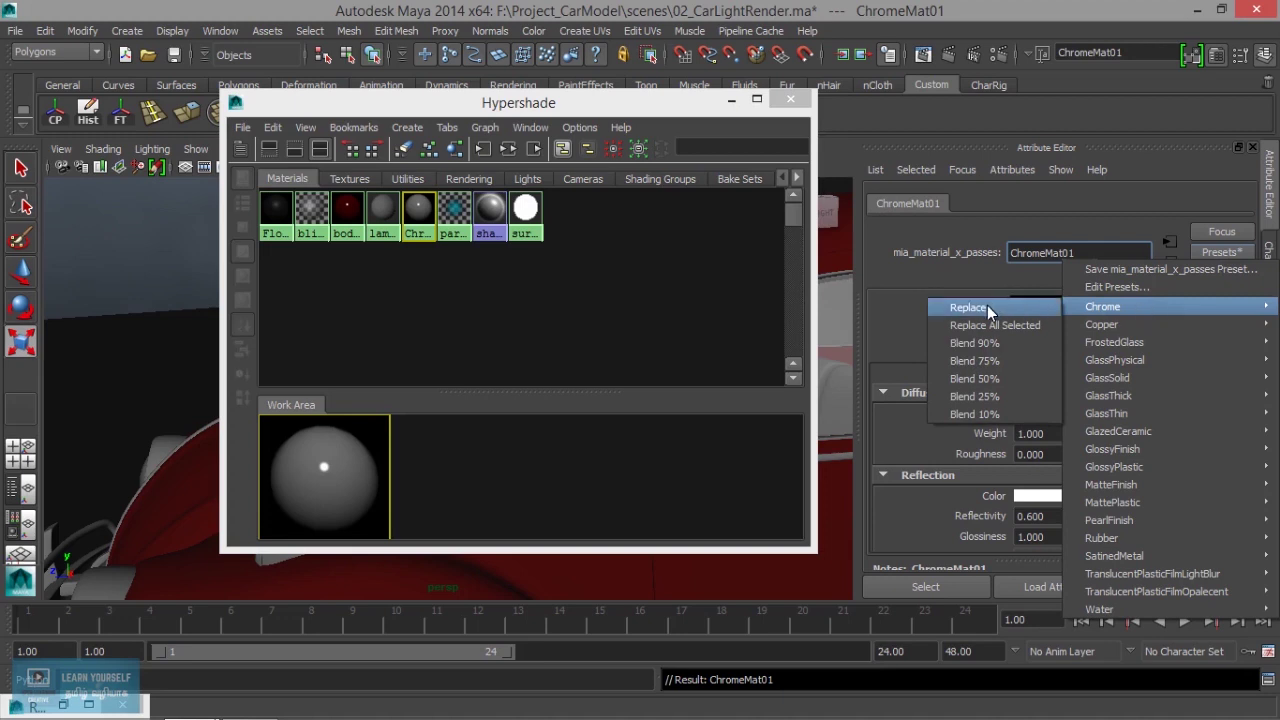
- Load the Chrome preset into ChromeMat01 and assign it to the front fender trim strip
{"action": "left_click", "coordinate": [987, 305]}
{"action": "left_click", "coordinate": [732, 102]}
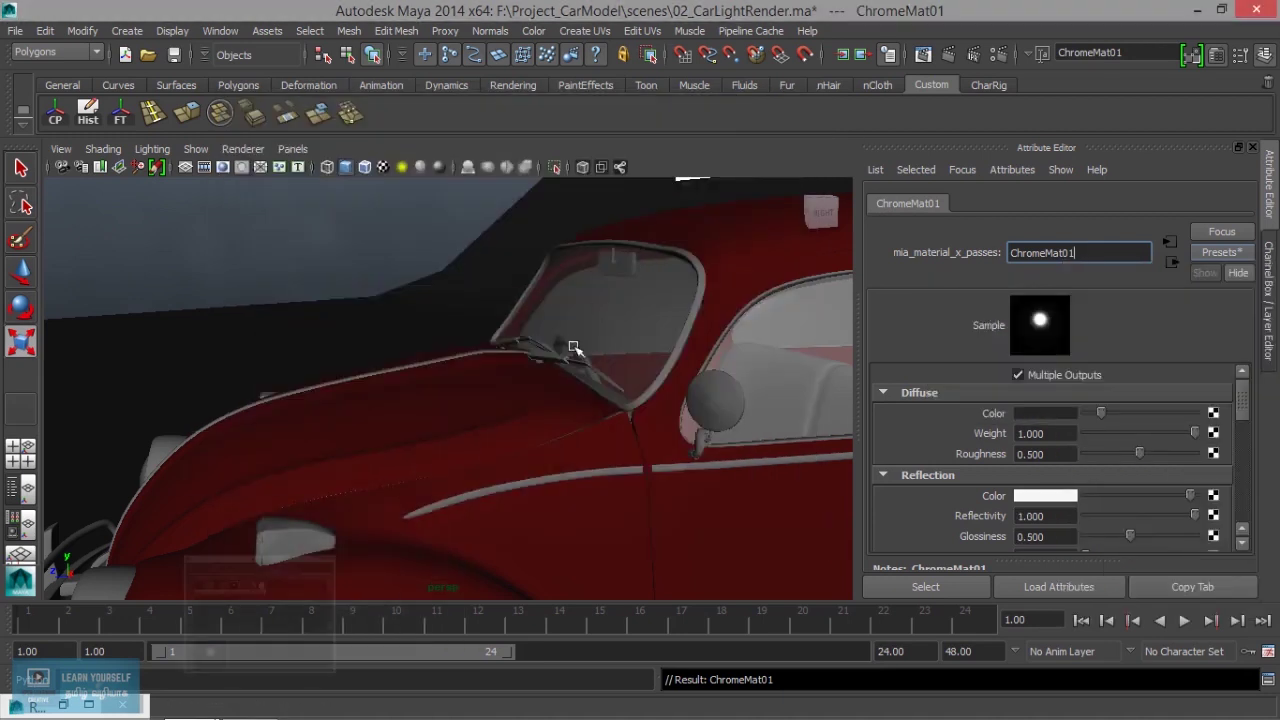
{"action": "left_click_drag", "start_coordinate": [571, 349], "coordinate": [597, 389], "text": "alt"}
{"action": "right_click_drag", "start_coordinate": [597, 389], "coordinate": [557, 380], "text": "alt"}
{"action": "middle_click_drag", "start_coordinate": [557, 380], "coordinate": [456, 303], "text": "alt"}
{"action": "right_click_drag", "start_coordinate": [456, 303], "coordinate": [494, 429], "text": "alt"}
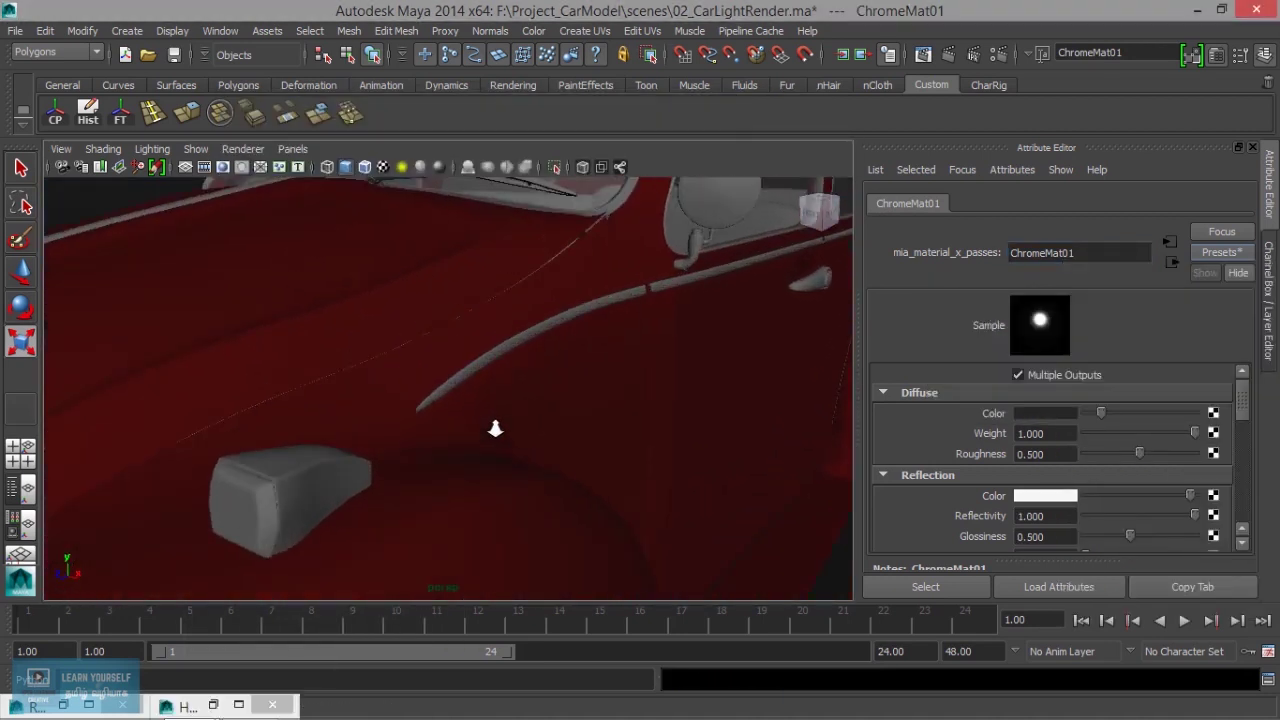
{"action": "left_click_drag", "start_coordinate": [494, 429], "coordinate": [425, 436], "text": "alt"}
{"action": "left_click", "coordinate": [441, 353]}
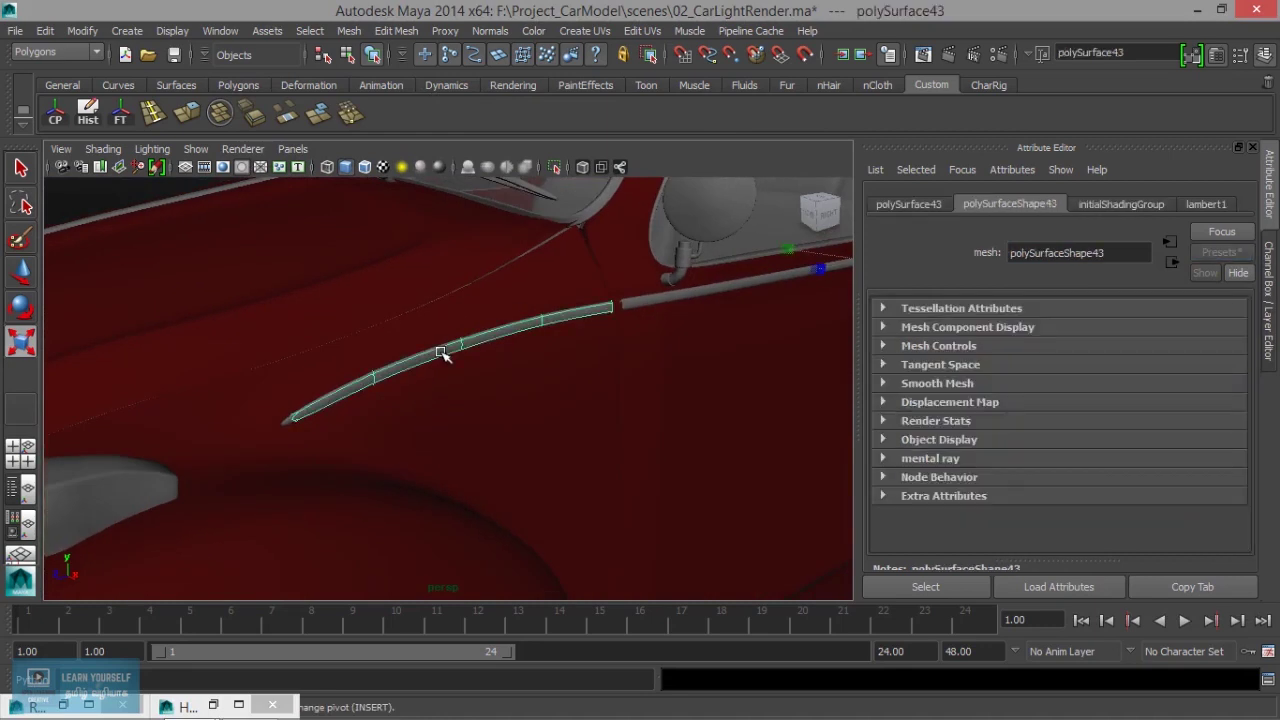
{"action": "right_click", "coordinate": [441, 348]}
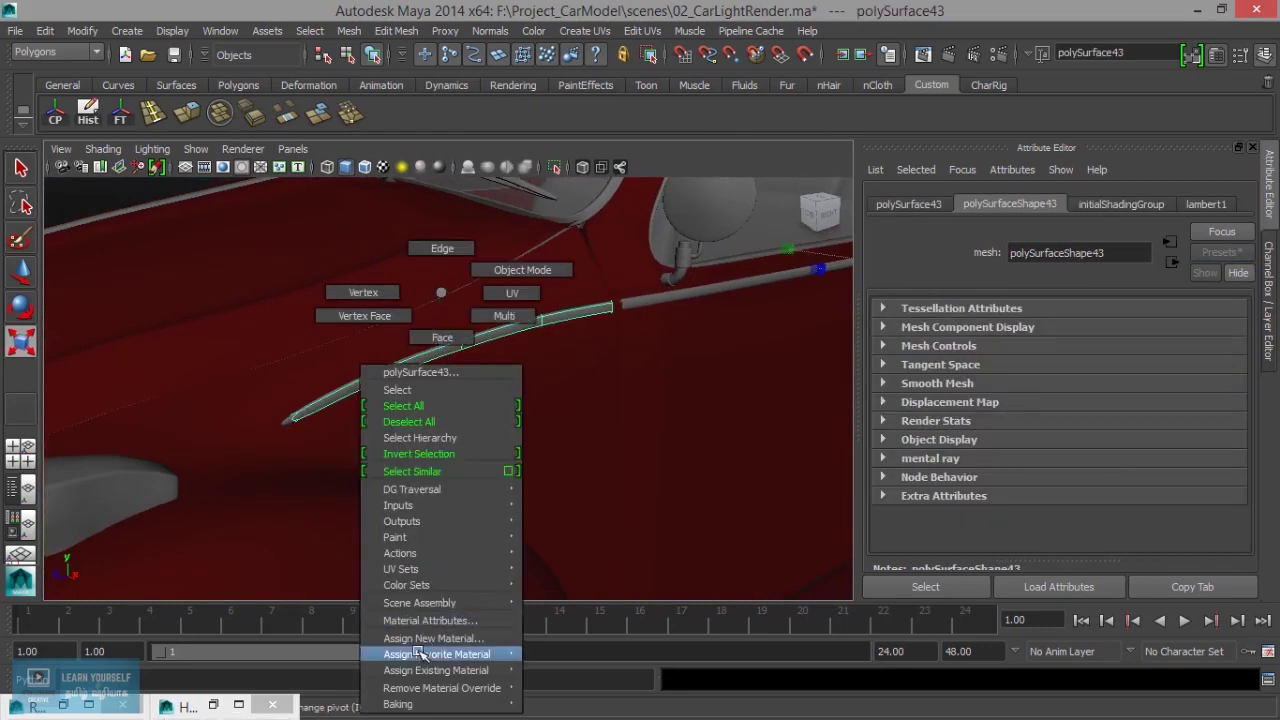
{"action": "left_click", "coordinate": [576, 639]}
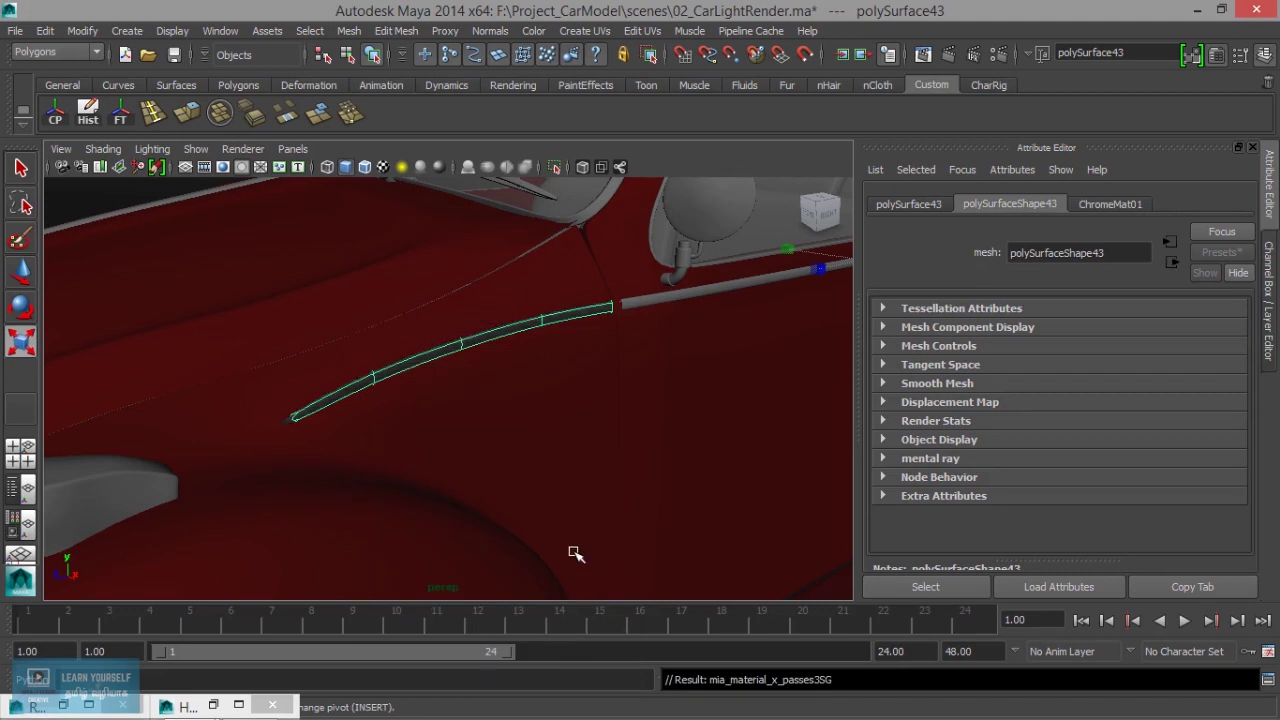
- Select the door handle, then the front and rear window trims
{"action": "middle_click_drag", "start_coordinate": [594, 459], "coordinate": [389, 505], "text": "alt"}
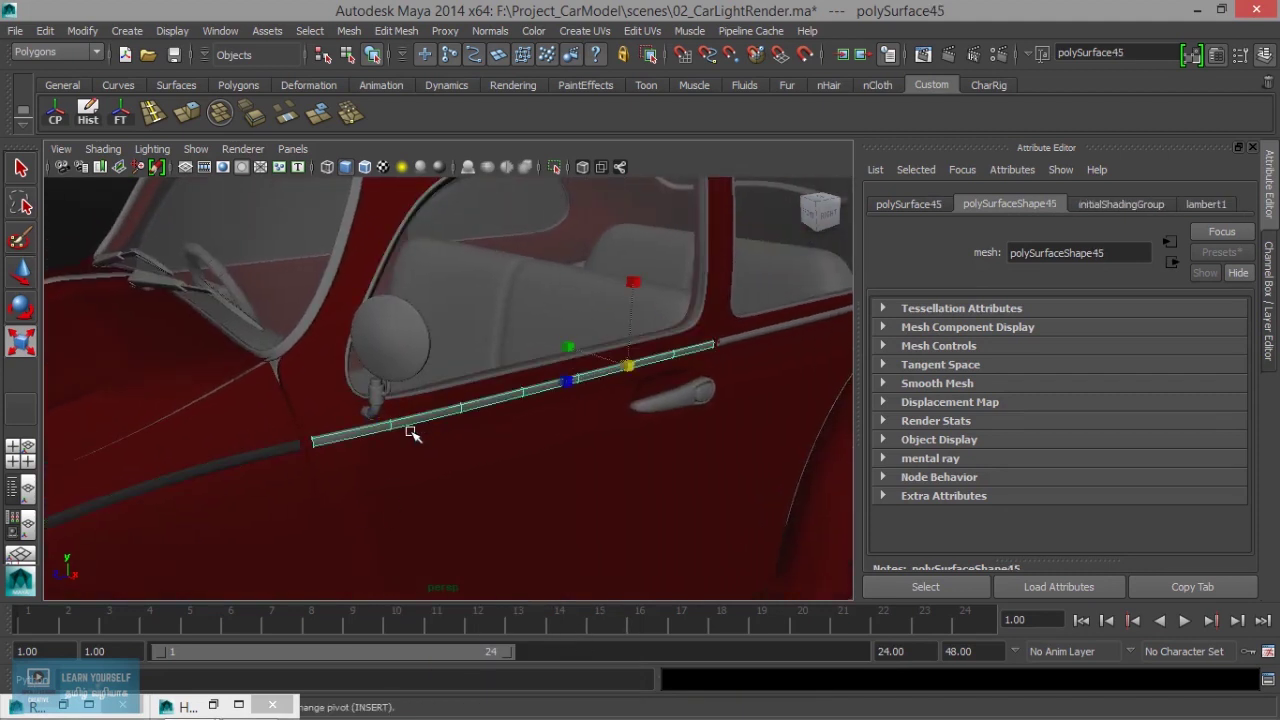
{"action": "scroll", "coordinate": [411, 432], "scroll_direction": "up", "scroll_amount": 2}
{"action": "middle_click_drag", "start_coordinate": [526, 452], "coordinate": [326, 543], "text": "alt"}
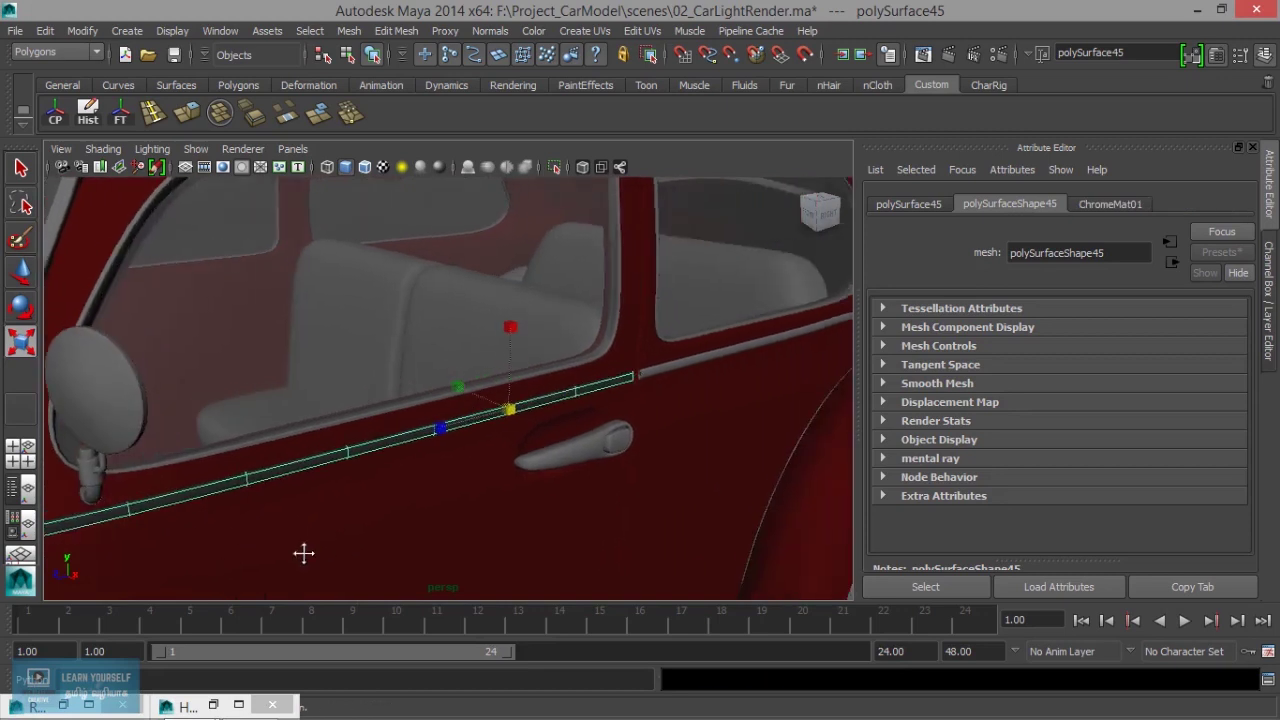
{"action": "scroll", "coordinate": [420, 471], "scroll_direction": "up", "scroll_amount": 2}
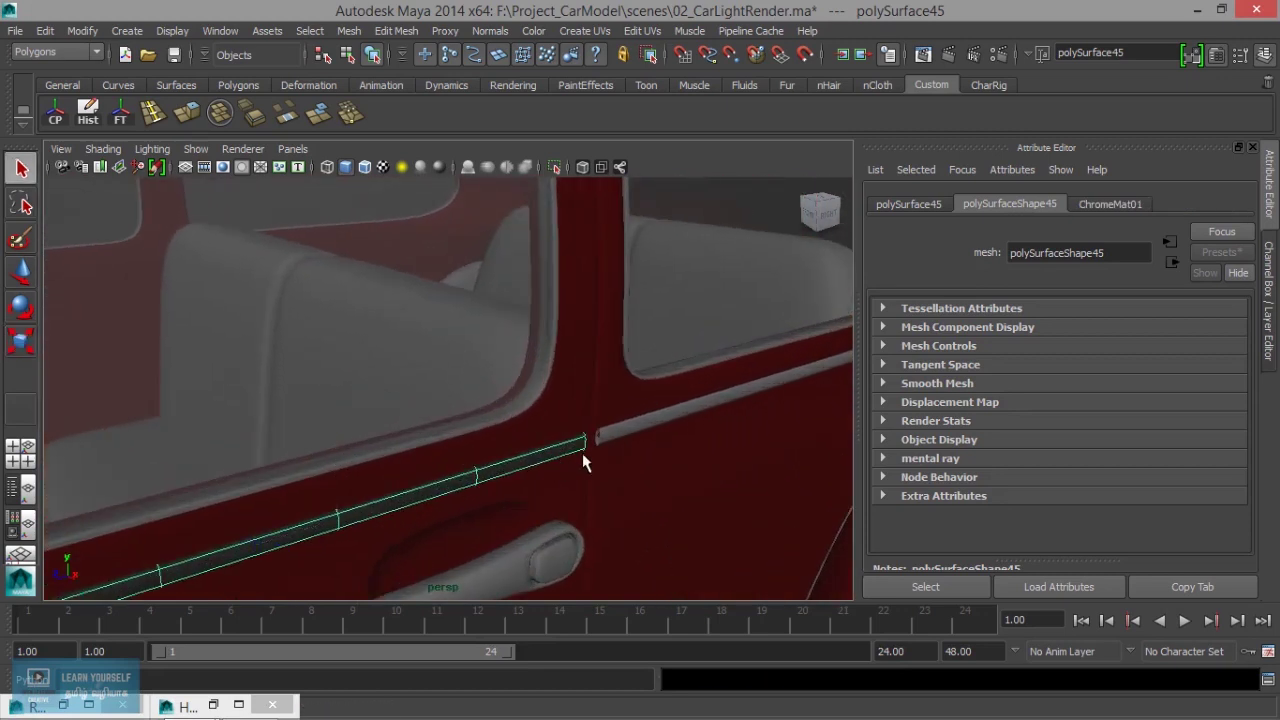
{"action": "left_click", "coordinate": [500, 566]}
{"action": "left_click", "coordinate": [506, 413]}
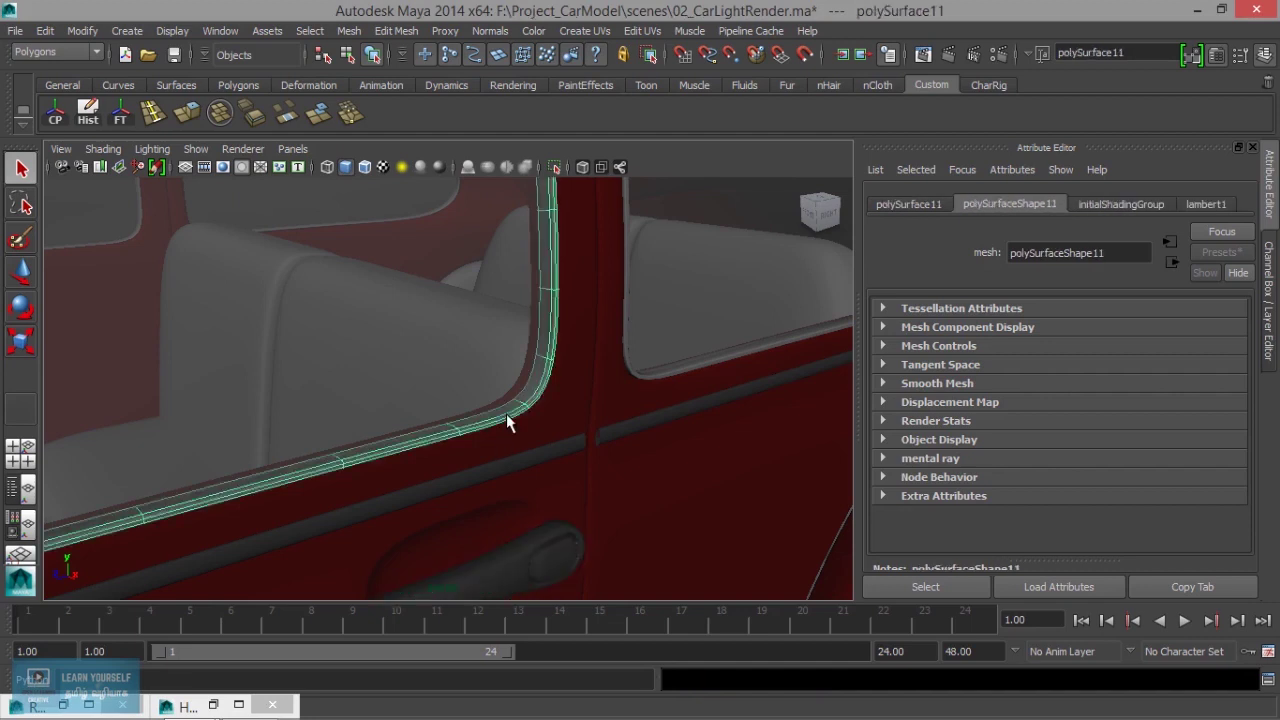
{"action": "left_click", "coordinate": [642, 375]}
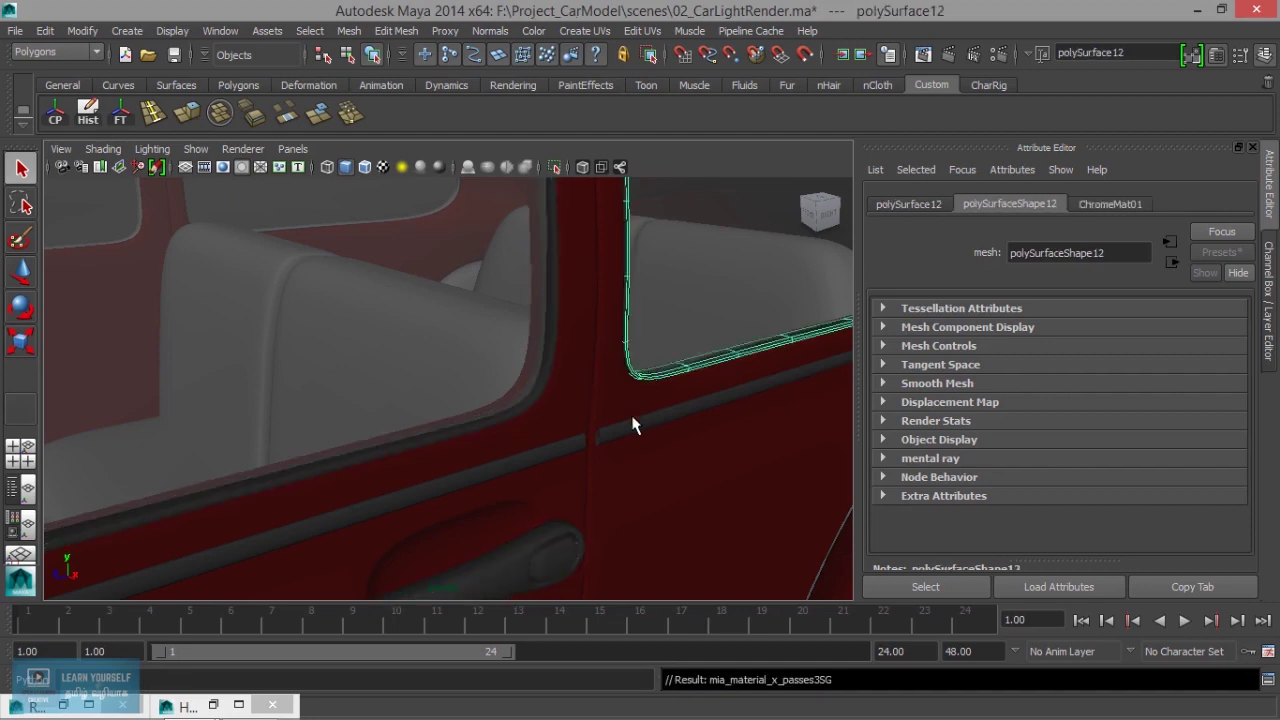
{"action": "scroll", "coordinate": [628, 432], "scroll_direction": "down", "scroll_amount": 3}
{"action": "scroll", "coordinate": [508, 471], "scroll_direction": "up", "scroll_amount": 2}
{"action": "scroll", "coordinate": [229, 286], "scroll_direction": "up", "scroll_amount": 3}
{"action": "scroll", "coordinate": [296, 392], "scroll_direction": "down", "scroll_amount": 2}
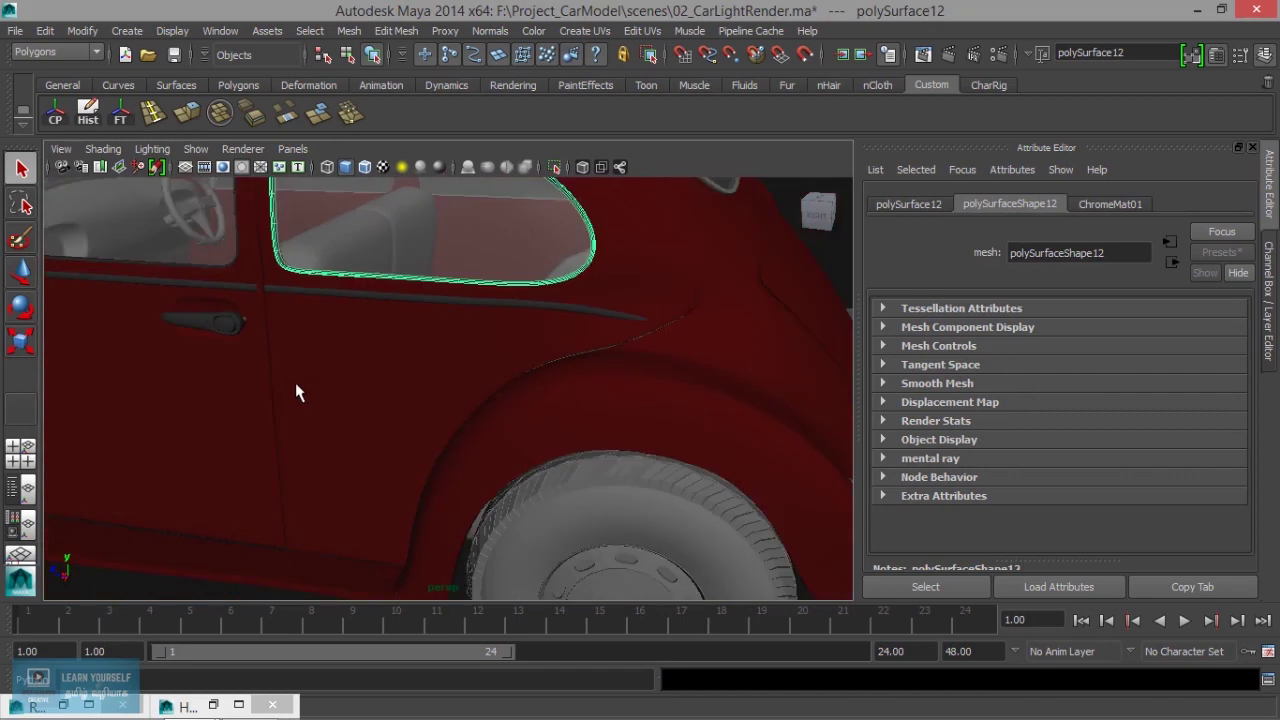
- Select and frame the tail-light housing, then return to a side view of the car
{"action": "mouse_move", "coordinate": [296, 392]}
{"action": "left_mouse_down", "text": "alt"}
{"action": "mouse_move", "coordinate": [309, 414]}
{"action": "mouse_move", "coordinate": [134, 514]}
{"action": "mouse_move", "coordinate": [331, 429]}
{"action": "mouse_move", "coordinate": [222, 476]}
{"action": "mouse_move", "coordinate": [300, 463]}
{"action": "mouse_move", "coordinate": [340, 472]}
{"action": "left_mouse_up", "text": "alt"}
{"action": "left_click", "coordinate": [340, 472]}
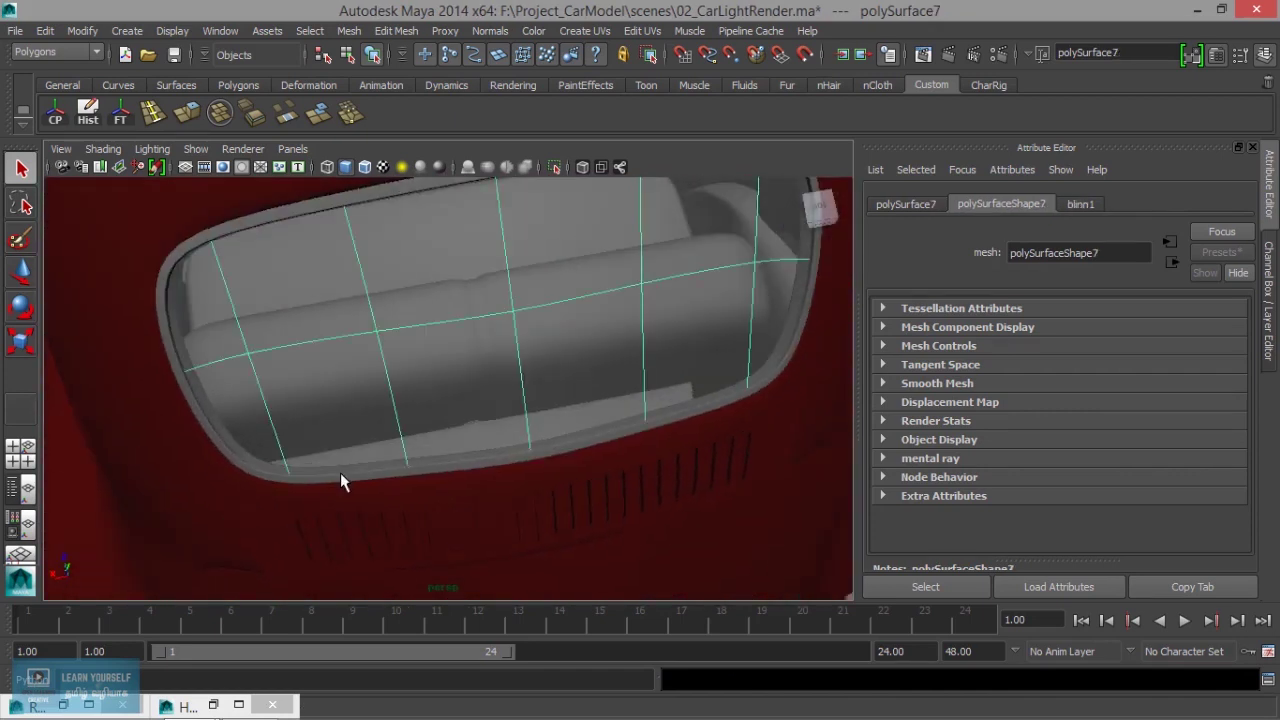
{"action": "scroll", "coordinate": [312, 473], "scroll_direction": "up", "scroll_amount": 2}
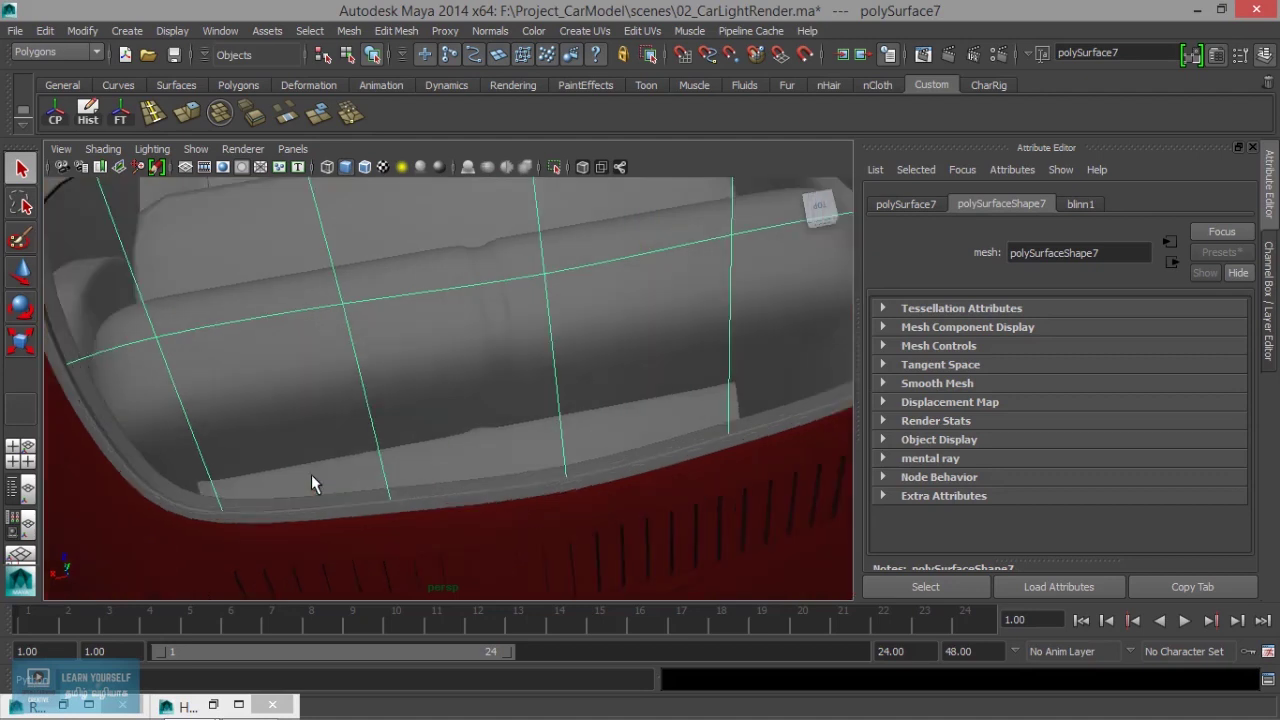
{"action": "mouse_move", "coordinate": [247, 527]}
{"action": "left_mouse_down", "text": "alt"}
{"action": "mouse_move", "coordinate": [443, 480]}
{"action": "mouse_move", "coordinate": [500, 494]}
{"action": "mouse_move", "coordinate": [434, 473]}
{"action": "left_mouse_up", "text": "alt"}
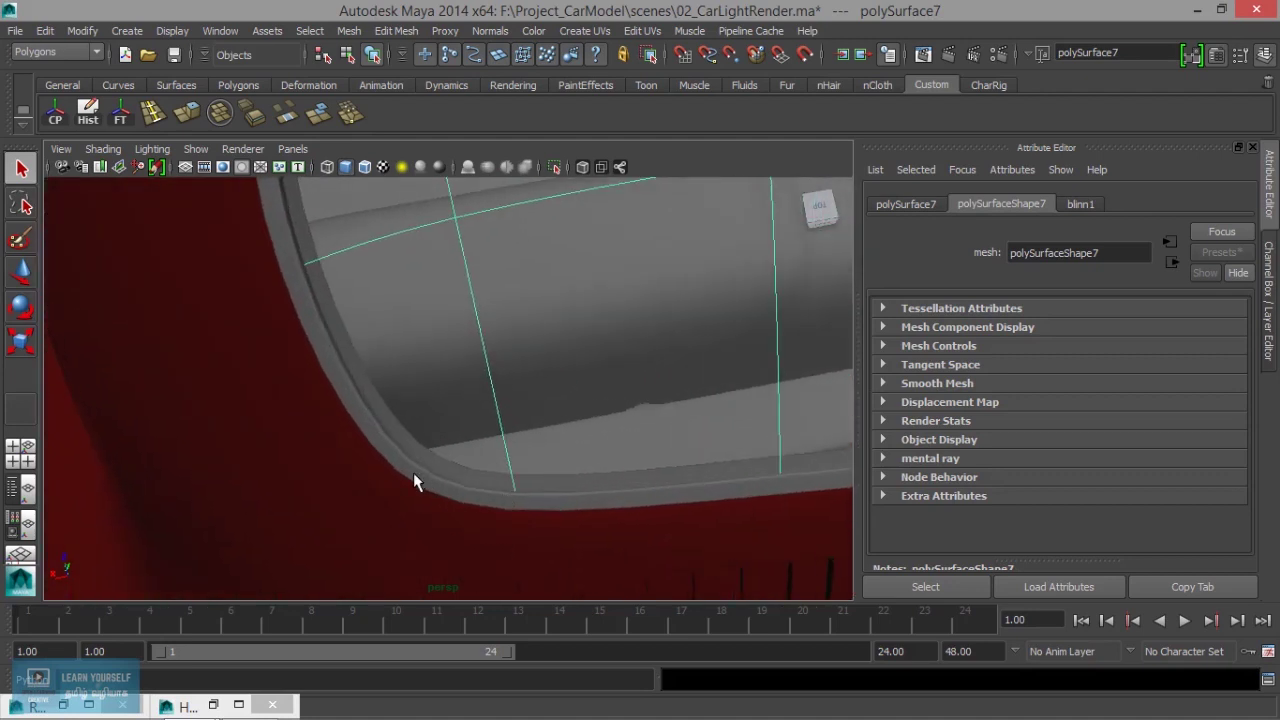
{"action": "right_click_drag", "start_coordinate": [413, 472], "coordinate": [541, 524], "text": "alt"}
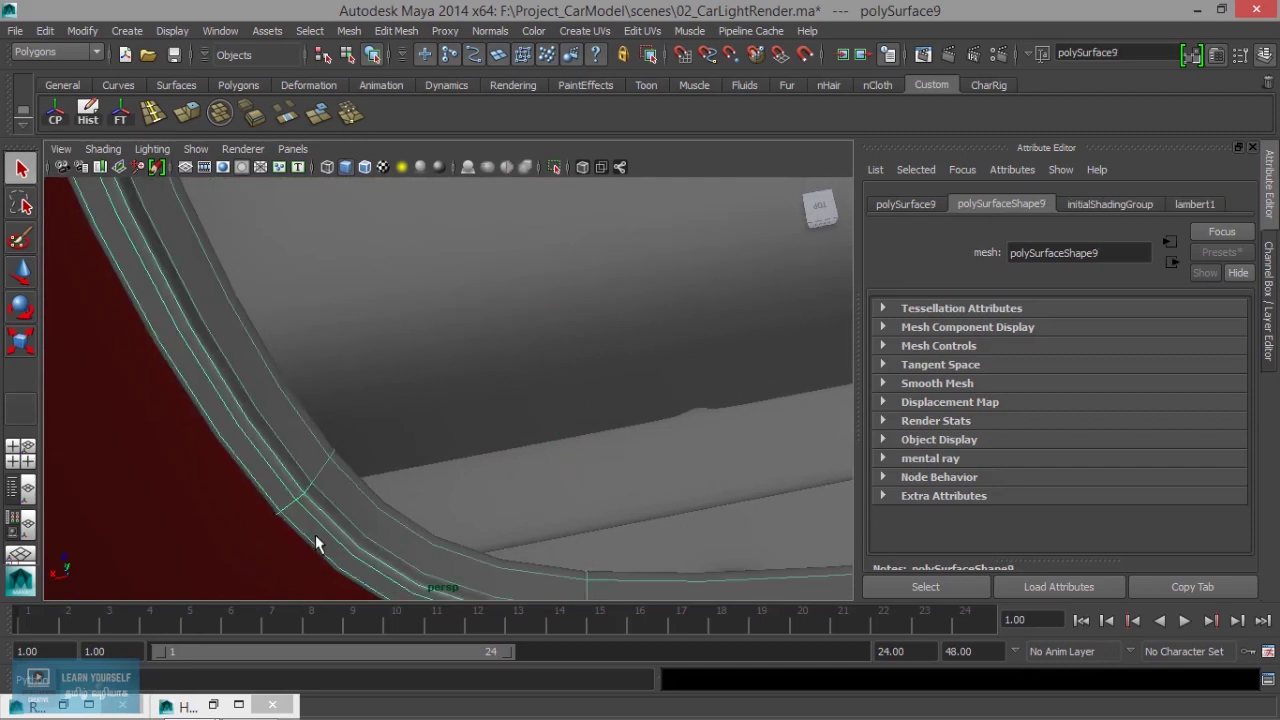
{"action": "key", "text": "f"}
{"action": "scroll", "coordinate": [334, 531], "scroll_direction": "down", "scroll_amount": 5}
{"action": "mouse_move", "coordinate": [504, 503]}
{"action": "left_mouse_down", "text": "alt"}
{"action": "mouse_move", "coordinate": [218, 453]}
{"action": "mouse_move", "coordinate": [400, 477]}
{"action": "mouse_move", "coordinate": [334, 374]}
{"action": "left_mouse_up", "text": "alt"}
{"action": "right_click_drag", "start_coordinate": [334, 374], "coordinate": [519, 413], "text": "alt"}
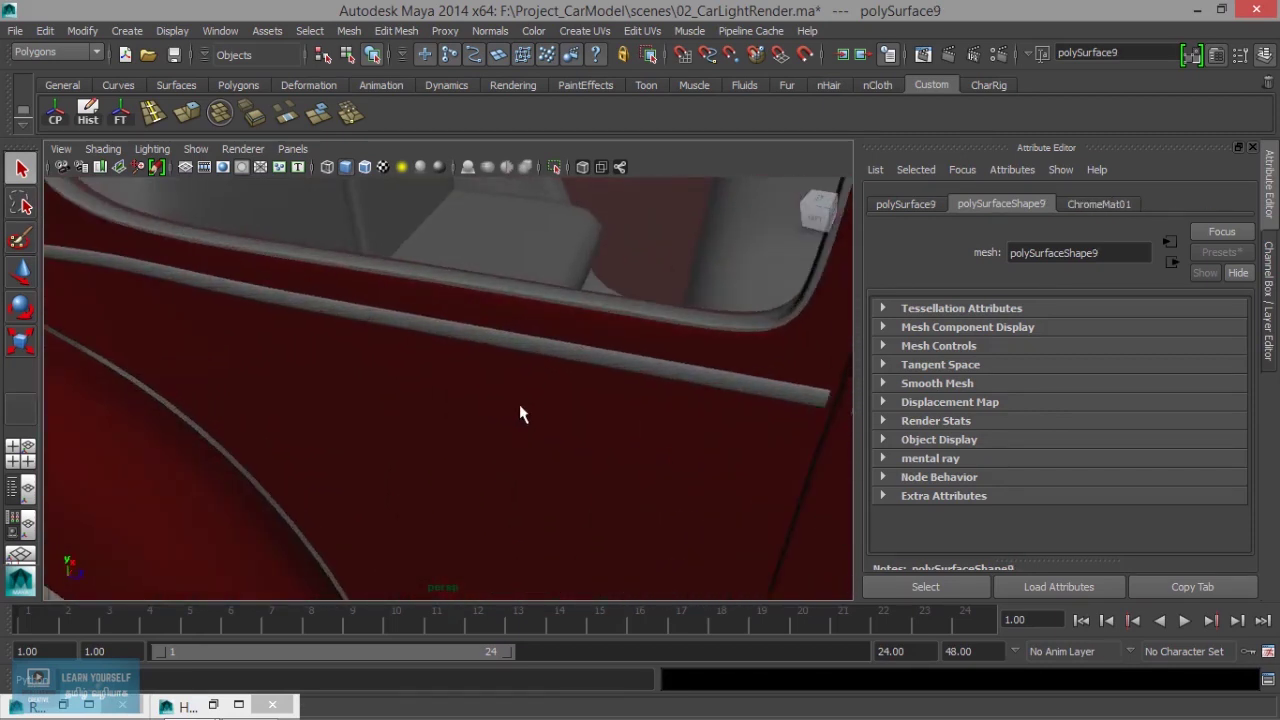
- Undo the accidental chrome on the door panel and chrome the long door trim strip
{"action": "left_click", "coordinate": [562, 313]}
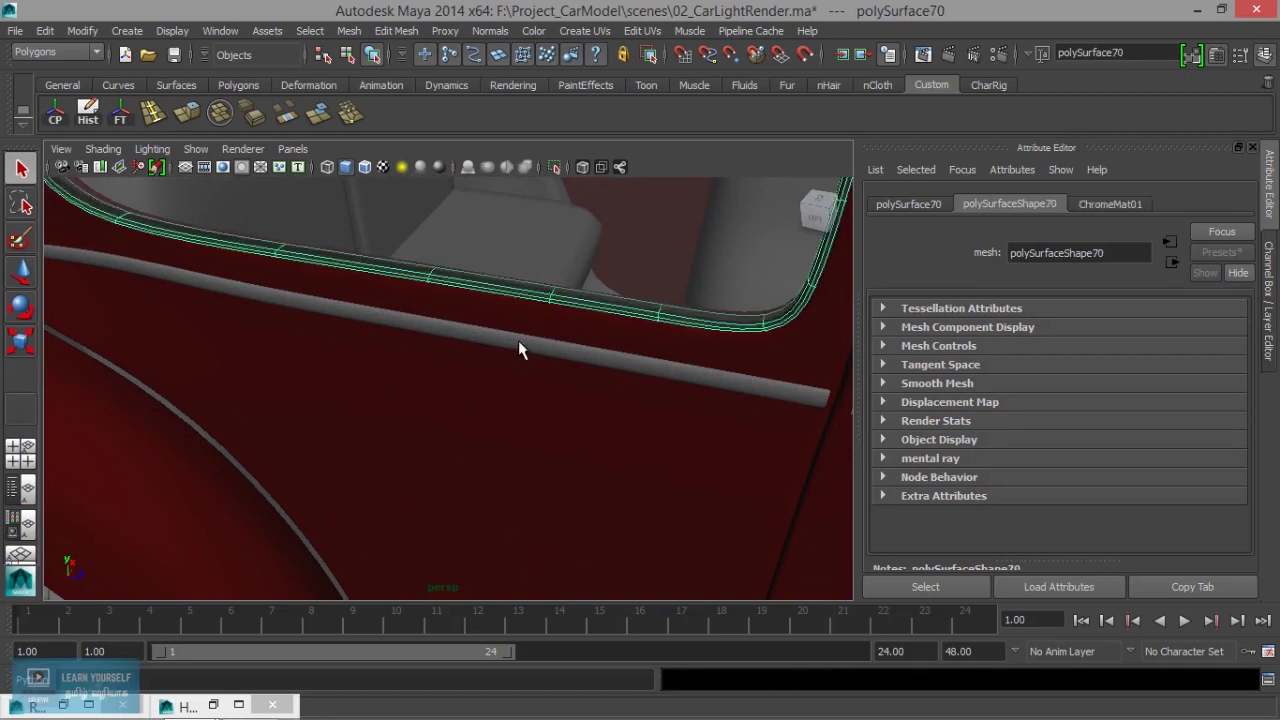
{"action": "left_click", "coordinate": [518, 340]}
{"action": "key", "text": "ctrl+z"}
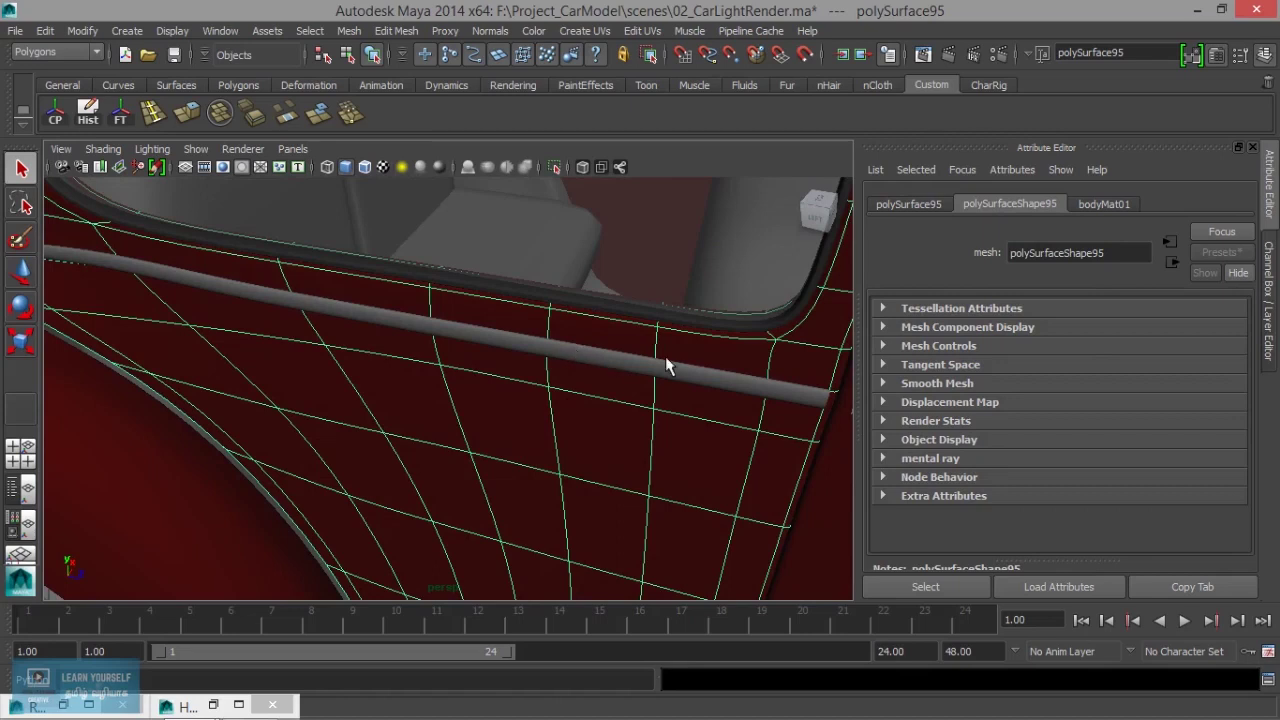
{"action": "left_click_drag", "start_coordinate": [656, 401], "coordinate": [657, 386], "text": "alt"}
{"action": "middle_click_drag", "start_coordinate": [657, 386], "coordinate": [569, 529], "text": "alt"}
{"action": "mouse_move", "coordinate": [569, 529]}
{"action": "left_mouse_down", "text": "alt"}
{"action": "mouse_move", "coordinate": [609, 529]}
{"action": "mouse_move", "coordinate": [614, 513]}
{"action": "left_mouse_up", "text": "alt"}
{"action": "left_click", "coordinate": [614, 513]}
{"action": "scroll", "coordinate": [614, 514], "scroll_direction": "down", "scroll_amount": 5}
{"action": "mouse_move", "coordinate": [614, 514]}
{"action": "middle_mouse_down", "text": "alt"}
{"action": "mouse_move", "coordinate": [587, 528]}
{"action": "mouse_move", "coordinate": [369, 497]}
{"action": "mouse_move", "coordinate": [474, 523]}
{"action": "middle_mouse_up", "text": "alt"}
{"action": "scroll", "coordinate": [430, 417], "scroll_direction": "up", "scroll_amount": 5}
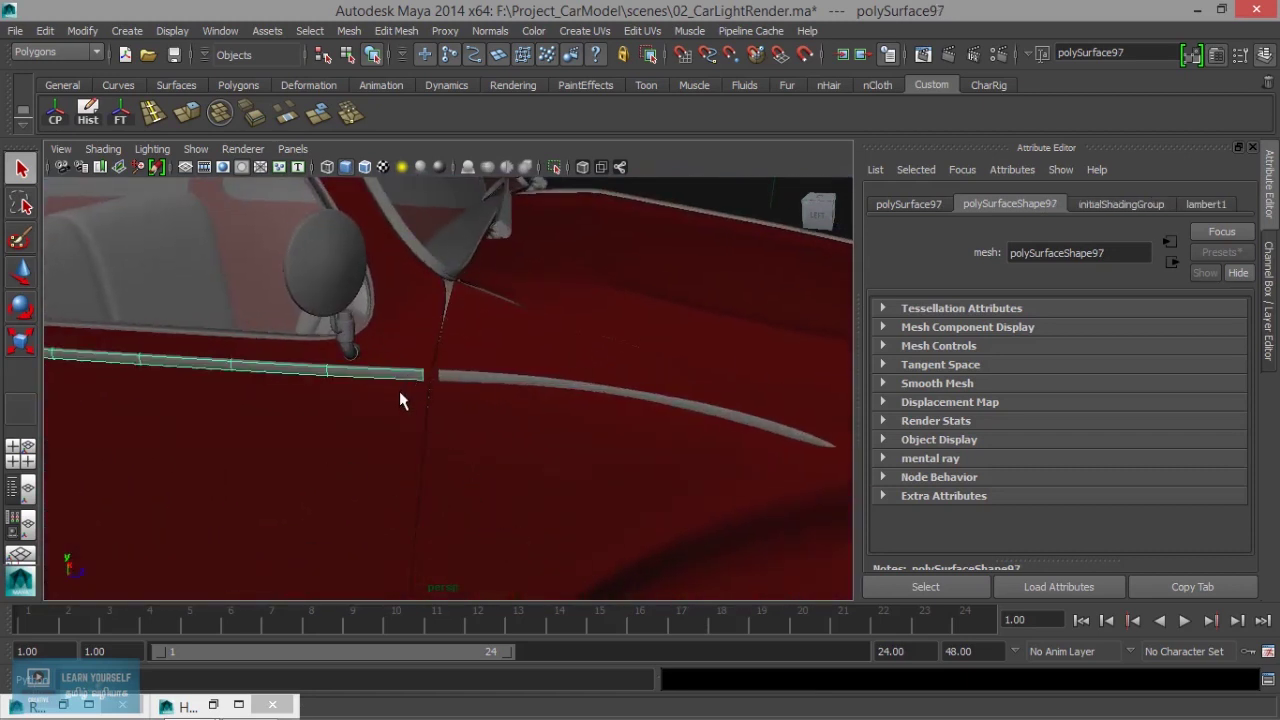
{"action": "key", "text": "g"}
- Repeat ChromeMat01 with G on the next door strip, the pillar strip and the curved lower strip
{"action": "left_click", "coordinate": [523, 377]}
{"action": "key", "text": "g"}
{"action": "mouse_move", "coordinate": [520, 380]}
{"action": "left_mouse_down", "text": "alt"}
{"action": "mouse_move", "coordinate": [494, 500]}
{"action": "mouse_move", "coordinate": [543, 574]}
{"action": "mouse_move", "coordinate": [523, 483]}
{"action": "mouse_move", "coordinate": [548, 487]}
{"action": "left_mouse_up", "text": "alt"}
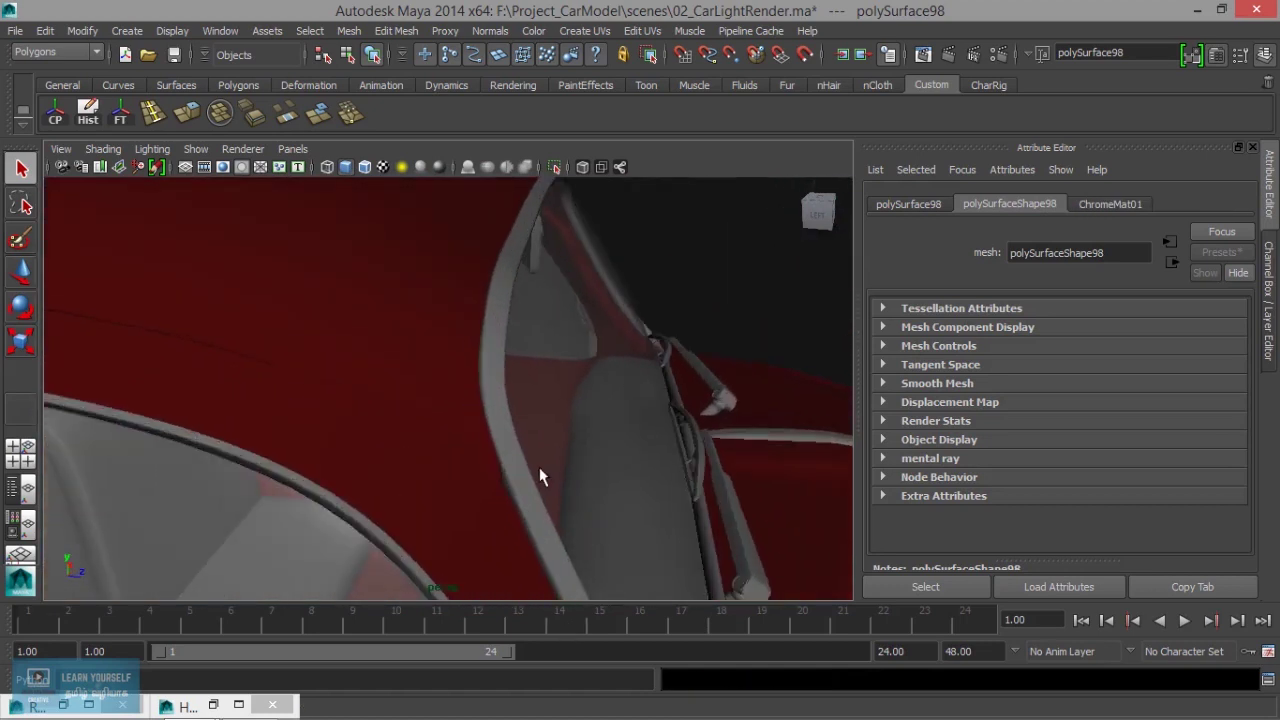
{"action": "key", "text": "g"}
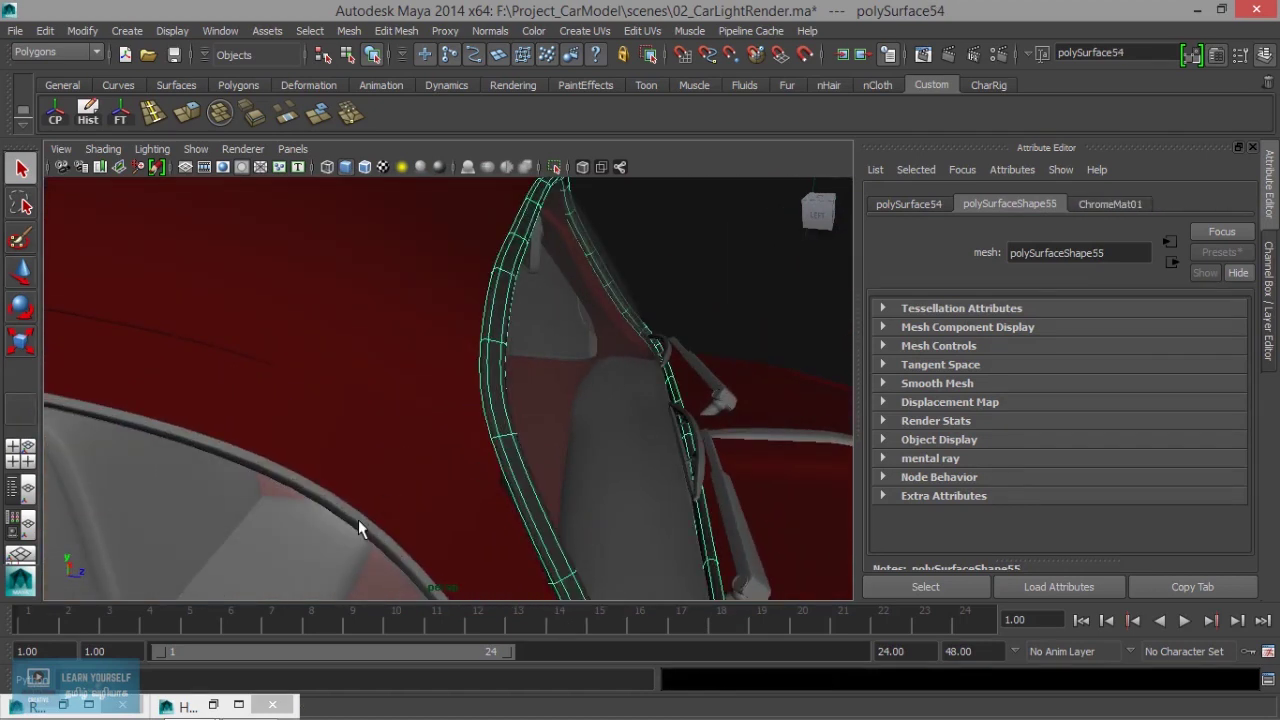
{"action": "left_click", "coordinate": [358, 519]}
{"action": "key", "text": "g"}
{"action": "scroll", "coordinate": [358, 520], "scroll_direction": "down", "scroll_amount": 5}
{"action": "mouse_move", "coordinate": [358, 520]}
{"action": "left_mouse_down", "text": "alt"}
{"action": "mouse_move", "coordinate": [494, 460]}
{"action": "mouse_move", "coordinate": [437, 460]}
{"action": "mouse_move", "coordinate": [610, 470]}
{"action": "mouse_move", "coordinate": [480, 528]}
{"action": "left_mouse_up", "text": "alt"}
{"action": "scroll", "coordinate": [580, 551], "scroll_direction": "up", "scroll_amount": 3}
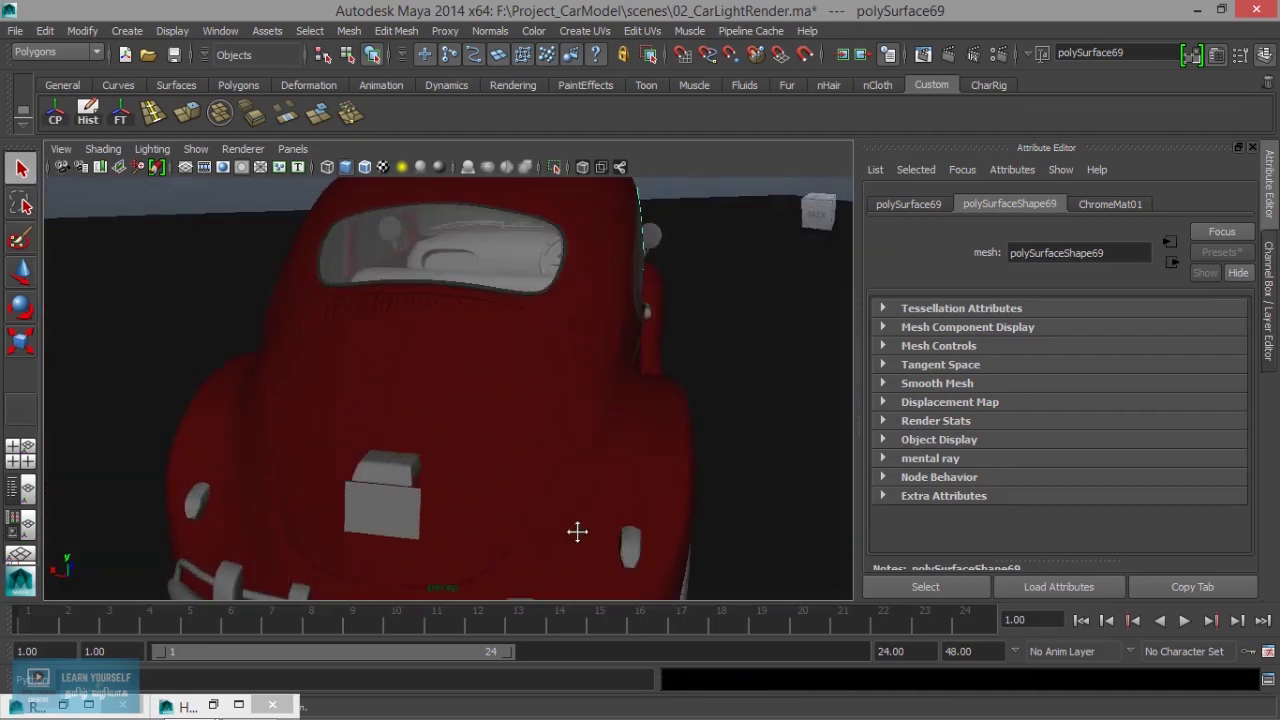
- Pick the block above the rear bumper, then expand a bumper piece to the whole grp_bomper01 group
{"action": "scroll", "coordinate": [509, 403], "scroll_direction": "up", "scroll_amount": 3}
{"action": "scroll", "coordinate": [588, 455], "scroll_direction": "up", "scroll_amount": 3}
{"action": "scroll", "coordinate": [588, 455], "scroll_direction": "up", "scroll_amount": 3}
{"action": "left_click", "coordinate": [688, 480]}
{"action": "scroll", "coordinate": [666, 543], "scroll_direction": "down", "scroll_amount": 5}
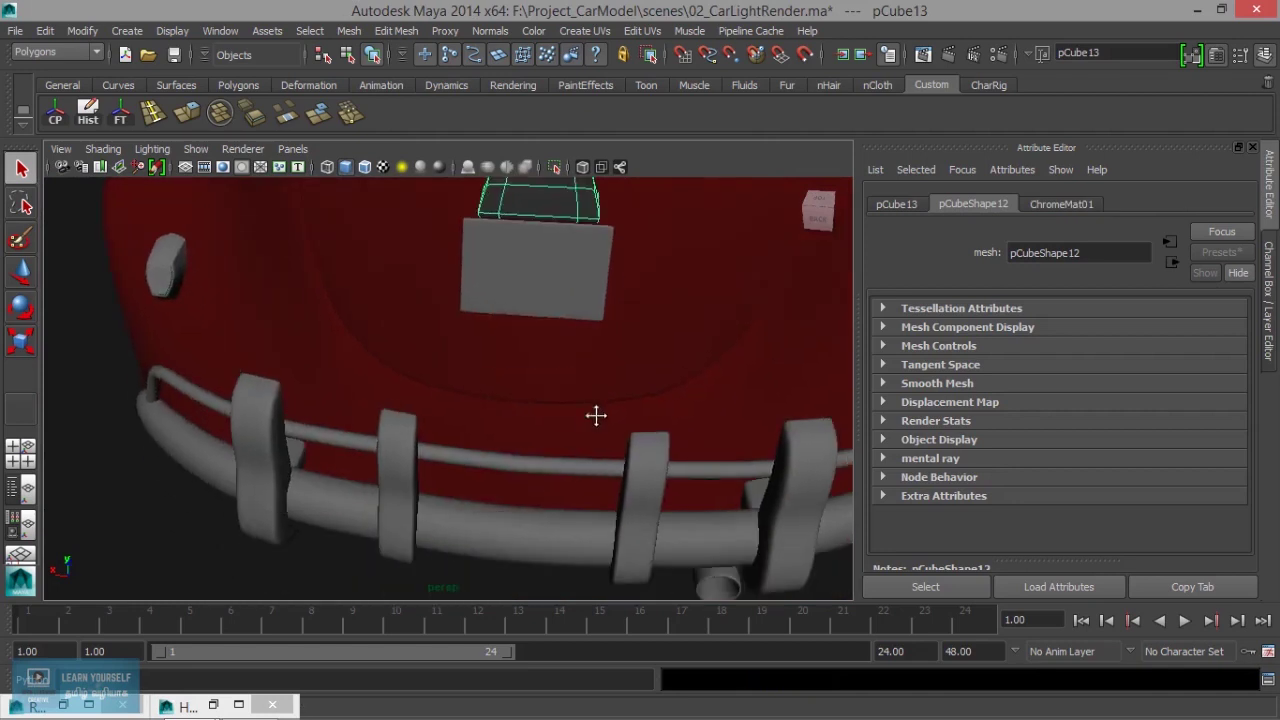
{"action": "left_click", "coordinate": [535, 528]}
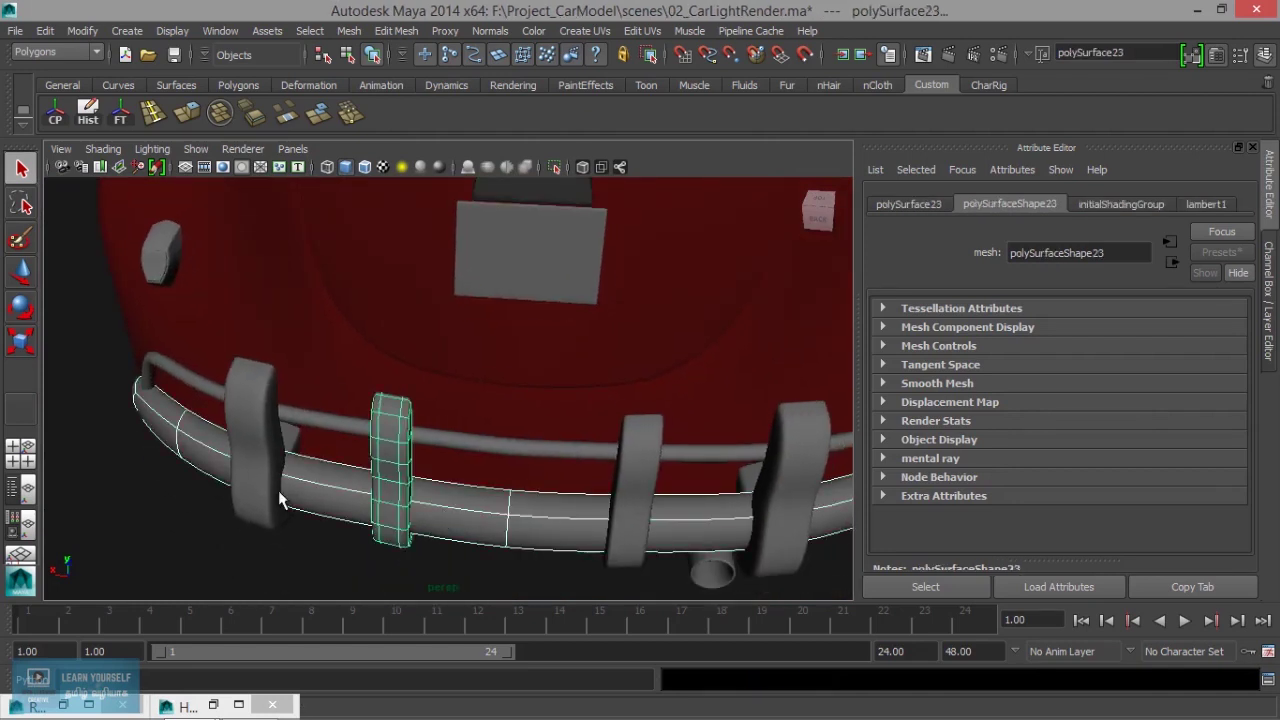
{"action": "key", "text": "Up"}
{"action": "scroll", "coordinate": [262, 494], "scroll_direction": "down", "scroll_amount": 5}
{"action": "mouse_move", "coordinate": [386, 480]}
{"action": "left_mouse_down", "text": "alt"}
{"action": "mouse_move", "coordinate": [191, 466]}
{"action": "mouse_move", "coordinate": [334, 471]}
{"action": "mouse_move", "coordinate": [323, 483]}
{"action": "mouse_move", "coordinate": [340, 466]}
{"action": "mouse_move", "coordinate": [314, 486]}
{"action": "left_mouse_up", "text": "alt"}
- Select the exhaust cylinder under the bumper, then select and frame a bumper surface
{"action": "scroll", "coordinate": [346, 487], "scroll_direction": "up", "scroll_amount": 3}
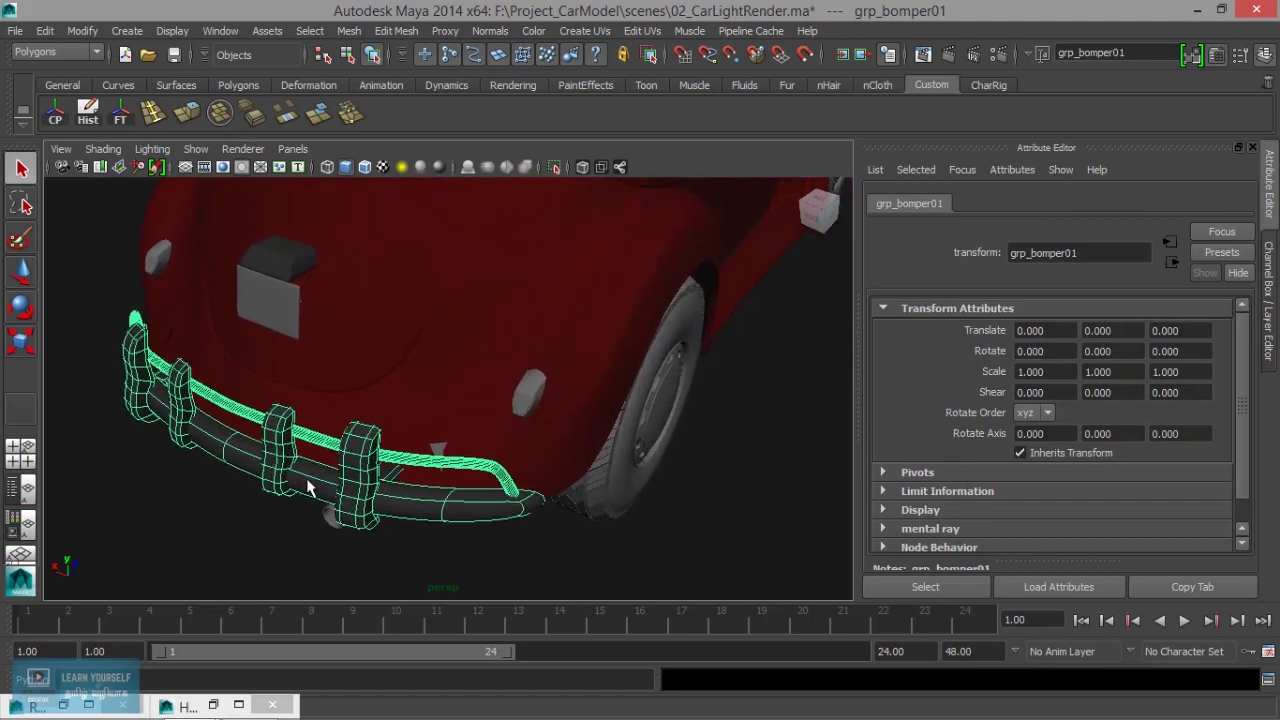
{"action": "scroll", "coordinate": [405, 505], "scroll_direction": "up", "scroll_amount": 5}
{"action": "mouse_move", "coordinate": [405, 505]}
{"action": "left_mouse_down", "text": "alt"}
{"action": "mouse_move", "coordinate": [451, 434]}
{"action": "mouse_move", "coordinate": [518, 421]}
{"action": "mouse_move", "coordinate": [540, 463]}
{"action": "mouse_move", "coordinate": [422, 500]}
{"action": "left_mouse_up", "text": "alt"}
{"action": "scroll", "coordinate": [451, 434], "scroll_direction": "up", "scroll_amount": 3}
{"action": "scroll", "coordinate": [523, 449], "scroll_direction": "up", "scroll_amount": 5}
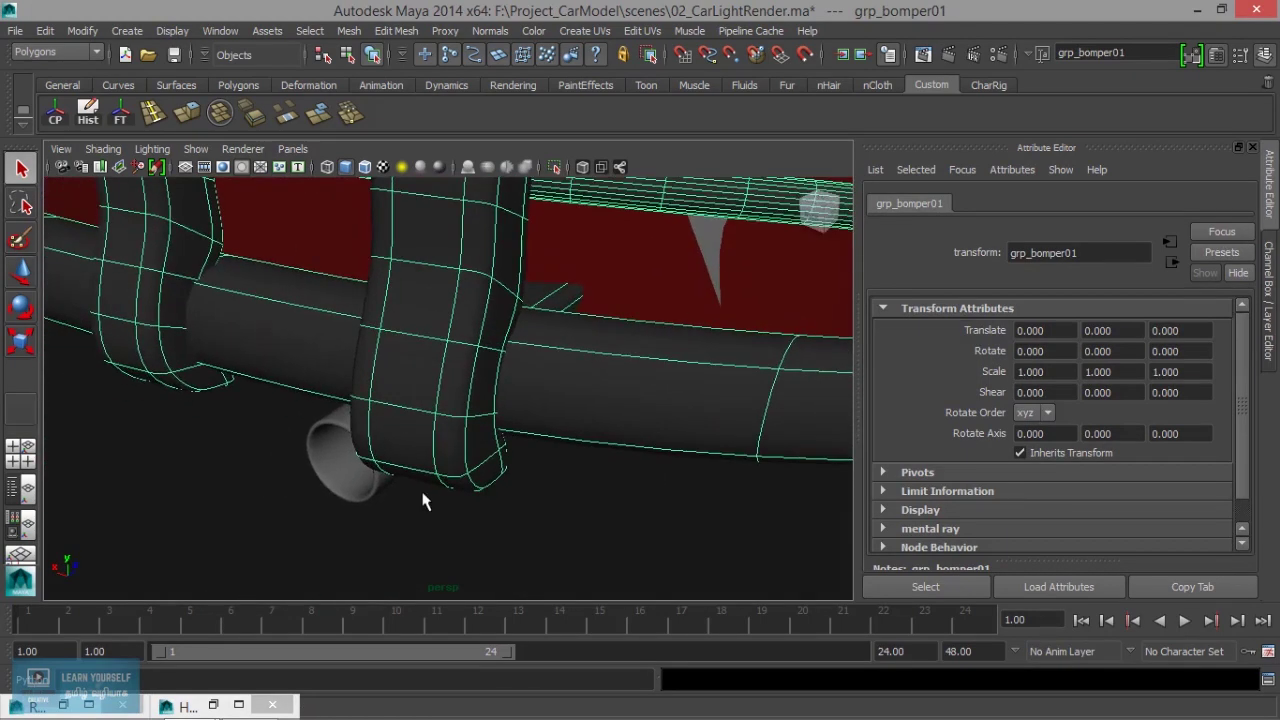
{"action": "left_click", "coordinate": [355, 498]}
{"action": "scroll", "coordinate": [352, 500], "scroll_direction": "down", "scroll_amount": 5}
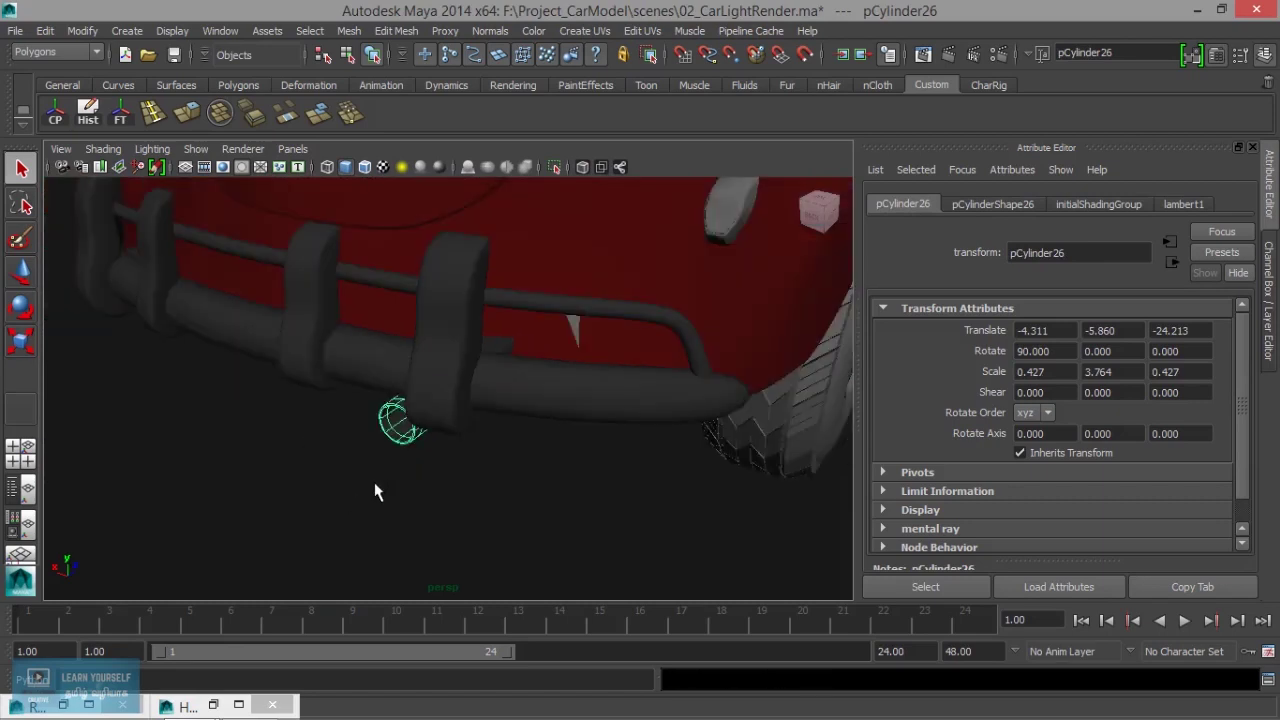
{"action": "mouse_move", "coordinate": [444, 482]}
{"action": "left_mouse_down", "text": "alt"}
{"action": "mouse_move", "coordinate": [471, 477]}
{"action": "mouse_move", "coordinate": [446, 437]}
{"action": "mouse_move", "coordinate": [451, 486]}
{"action": "left_mouse_up", "text": "alt"}
{"action": "left_click", "coordinate": [451, 486]}
{"action": "key", "text": "f"}
{"action": "mouse_move", "coordinate": [451, 486]}
{"action": "middle_mouse_down", "text": "alt"}
{"action": "mouse_move", "coordinate": [449, 434]}
{"action": "mouse_move", "coordinate": [451, 493]}
{"action": "middle_mouse_up", "text": "alt"}
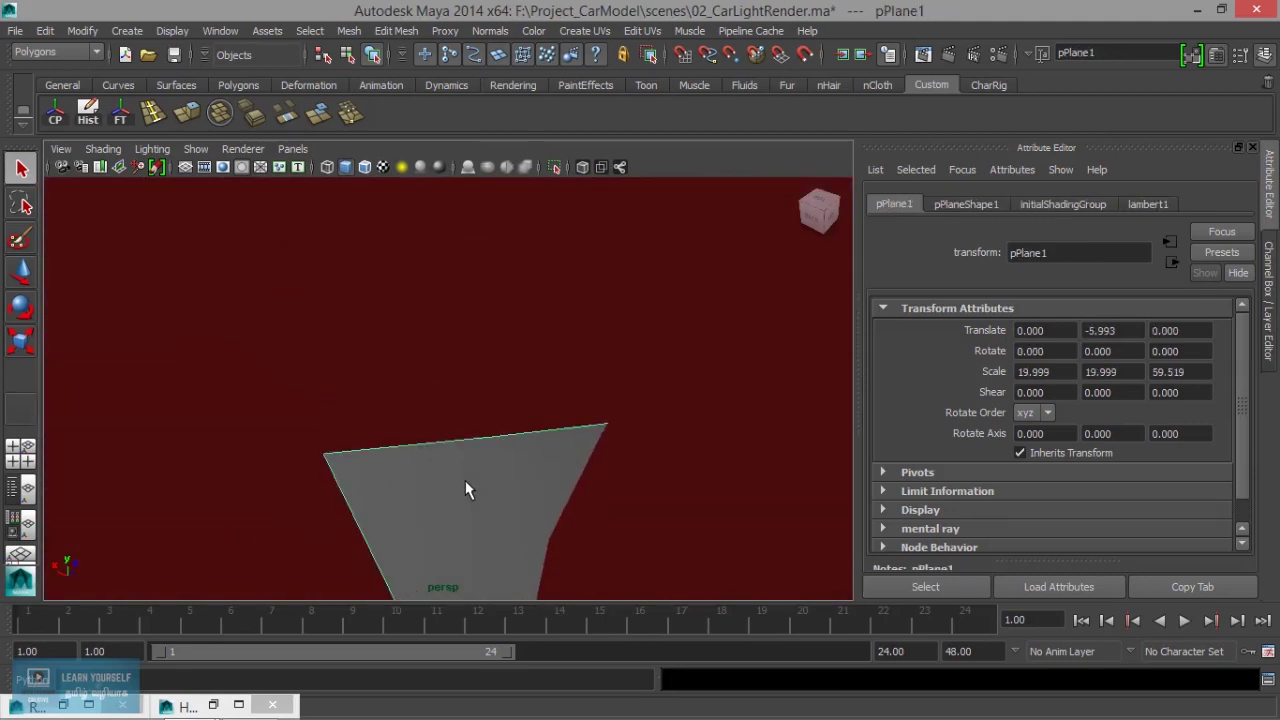
- Switch pPlane1 to vertex mode and select a stray ground-plane vertex
{"action": "scroll", "coordinate": [465, 490], "scroll_direction": "down", "scroll_amount": 5}
{"action": "mouse_move", "coordinate": [462, 486]}
{"action": "left_mouse_down", "text": "alt"}
{"action": "mouse_move", "coordinate": [411, 486]}
{"action": "mouse_move", "coordinate": [682, 484]}
{"action": "mouse_move", "coordinate": [726, 434]}
{"action": "mouse_move", "coordinate": [486, 594]}
{"action": "mouse_move", "coordinate": [537, 449]}
{"action": "mouse_move", "coordinate": [477, 472]}
{"action": "left_mouse_up", "text": "alt"}
{"action": "scroll", "coordinate": [477, 472], "scroll_direction": "up", "scroll_amount": 2}
{"action": "scroll", "coordinate": [517, 466], "scroll_direction": "up", "scroll_amount": 2}
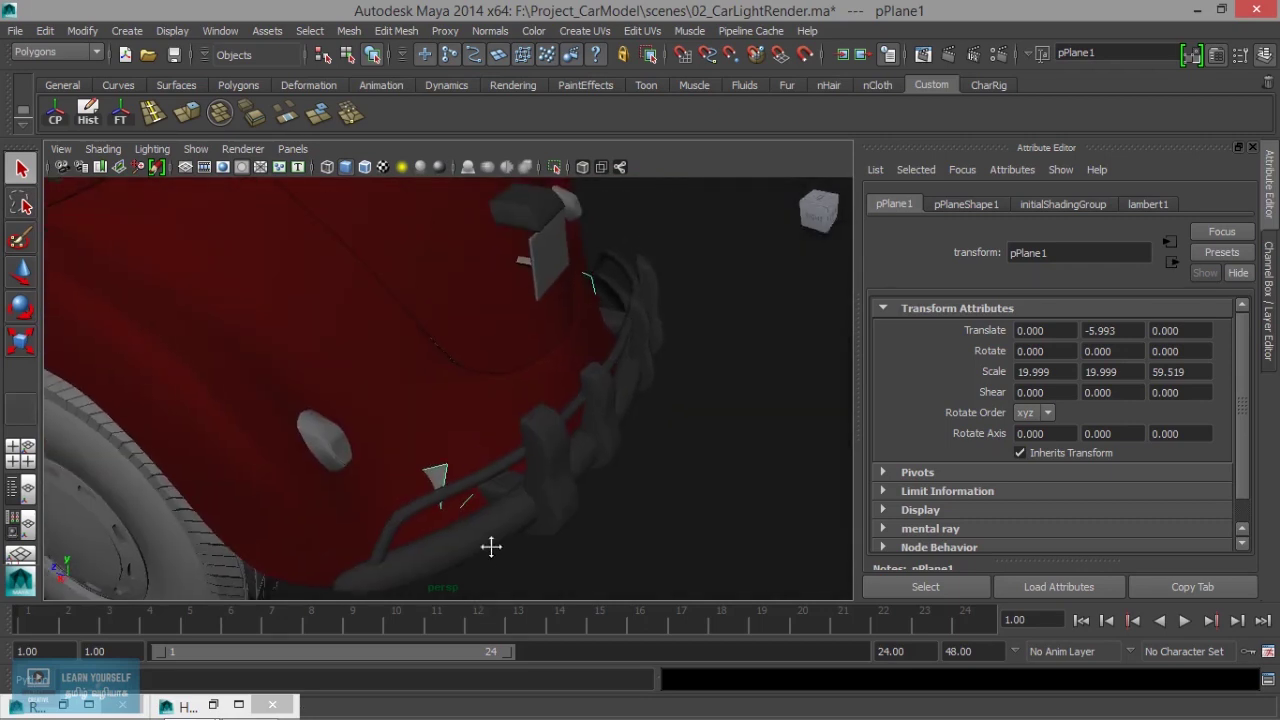
{"action": "scroll", "coordinate": [491, 543], "scroll_direction": "up", "scroll_amount": 2}
{"action": "scroll", "coordinate": [549, 517], "scroll_direction": "up", "scroll_amount": 1}
{"action": "scroll", "coordinate": [520, 445], "scroll_direction": "up", "scroll_amount": 2}
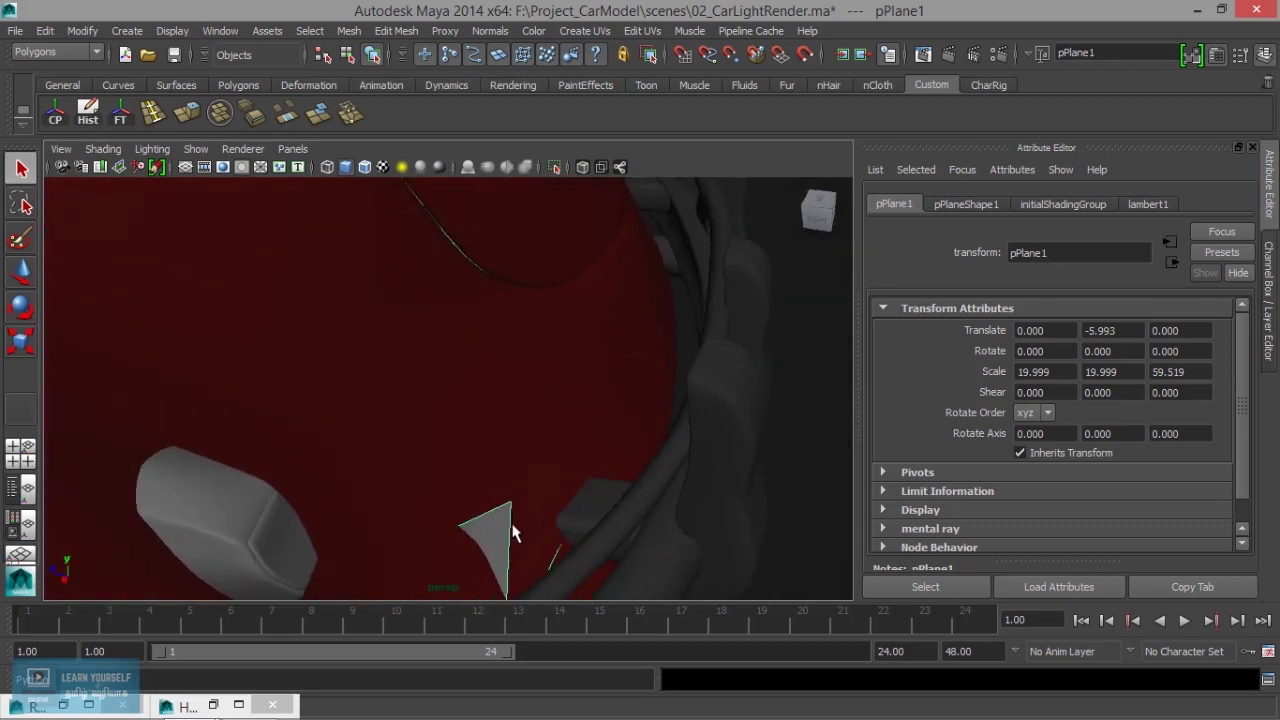
{"action": "right_click", "coordinate": [502, 292]}
{"action": "left_click", "coordinate": [424, 292]}
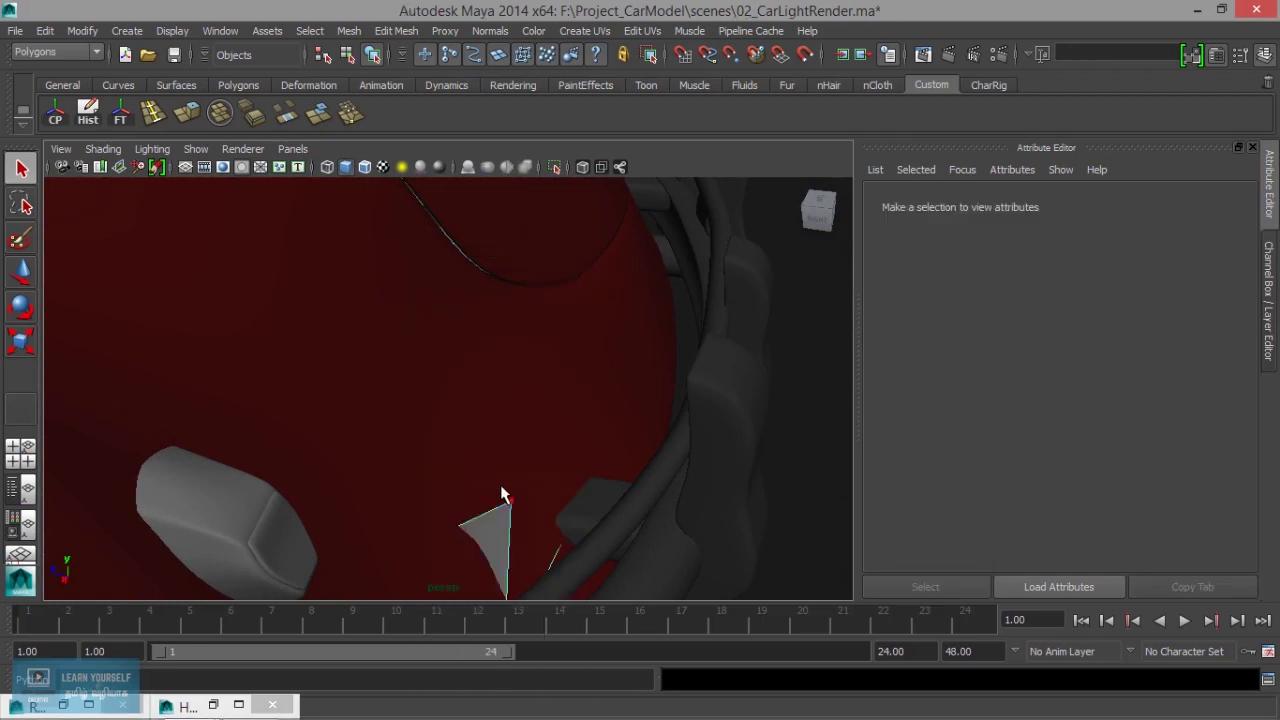
{"action": "mouse_move", "coordinate": [501, 490]}
{"action": "left_mouse_down"}
{"action": "mouse_move", "coordinate": [518, 508]}
{"action": "mouse_move", "coordinate": [382, 543]}
{"action": "mouse_move", "coordinate": [640, 457]}
{"action": "mouse_move", "coordinate": [592, 503]}
{"action": "left_mouse_up"}
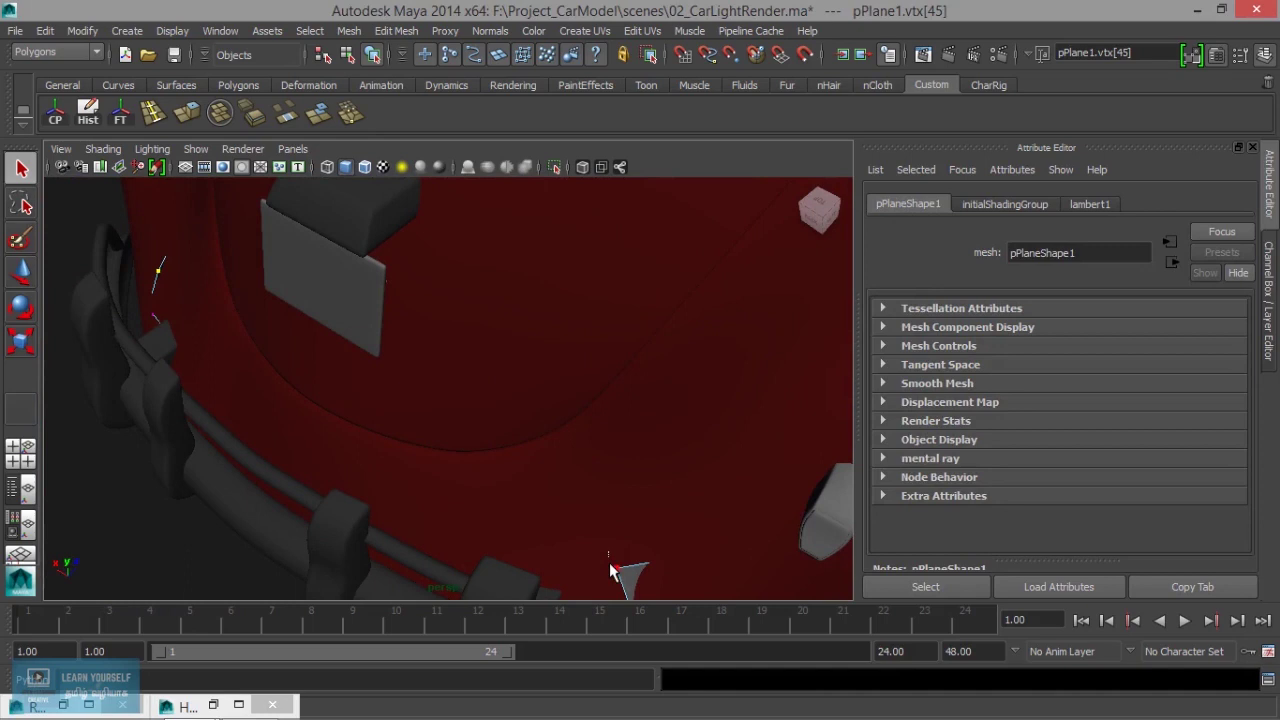
- Box-select the two spike vertices vtx[44:45] beside the front bumper
{"action": "mouse_move", "coordinate": [630, 585]}
{"action": "left_mouse_down", "text": "alt"}
{"action": "mouse_move", "coordinate": [580, 529]}
{"action": "mouse_move", "coordinate": [671, 537]}
{"action": "mouse_move", "coordinate": [604, 476]}
{"action": "mouse_move", "coordinate": [657, 449]}
{"action": "left_mouse_up", "text": "alt"}
{"action": "middle_click_drag", "start_coordinate": [657, 449], "coordinate": [677, 365], "text": "alt"}
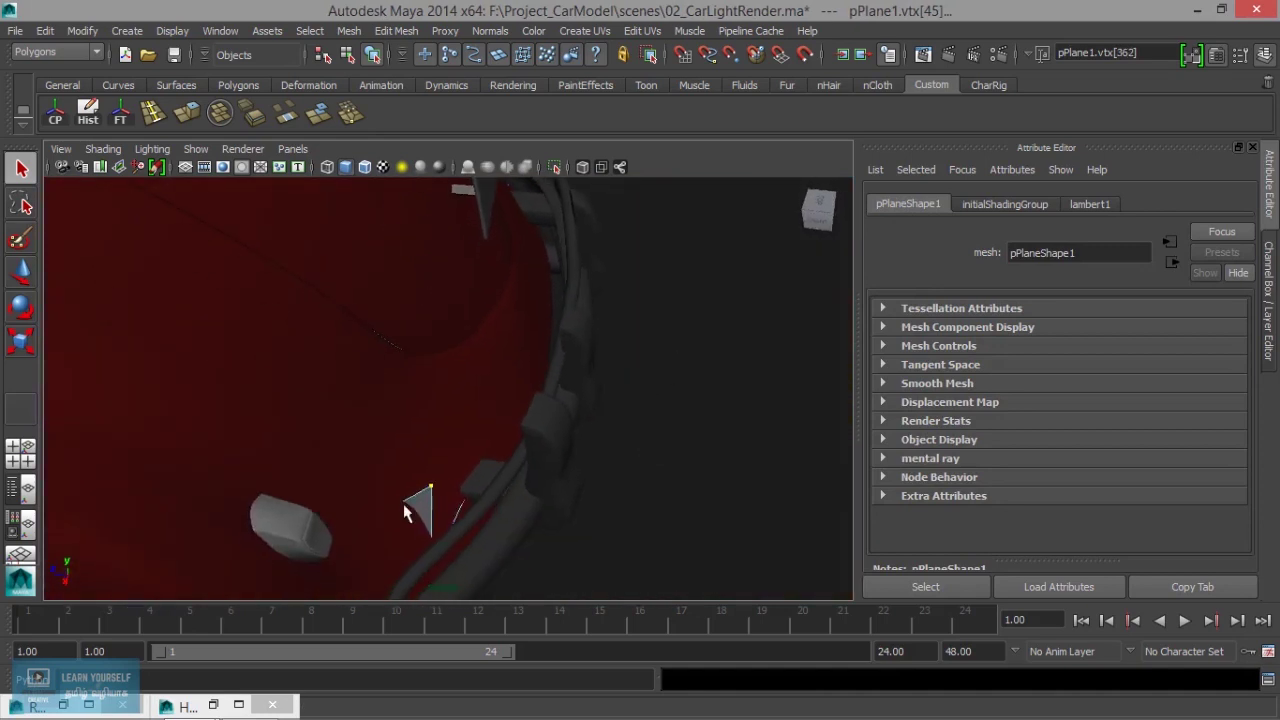
{"action": "left_click_drag", "start_coordinate": [404, 505], "coordinate": [477, 564]}
{"action": "mouse_move", "coordinate": [477, 564]}
{"action": "left_mouse_down", "text": "alt"}
{"action": "mouse_move", "coordinate": [546, 497]}
{"action": "mouse_move", "coordinate": [532, 530]}
{"action": "left_mouse_up", "text": "alt"}
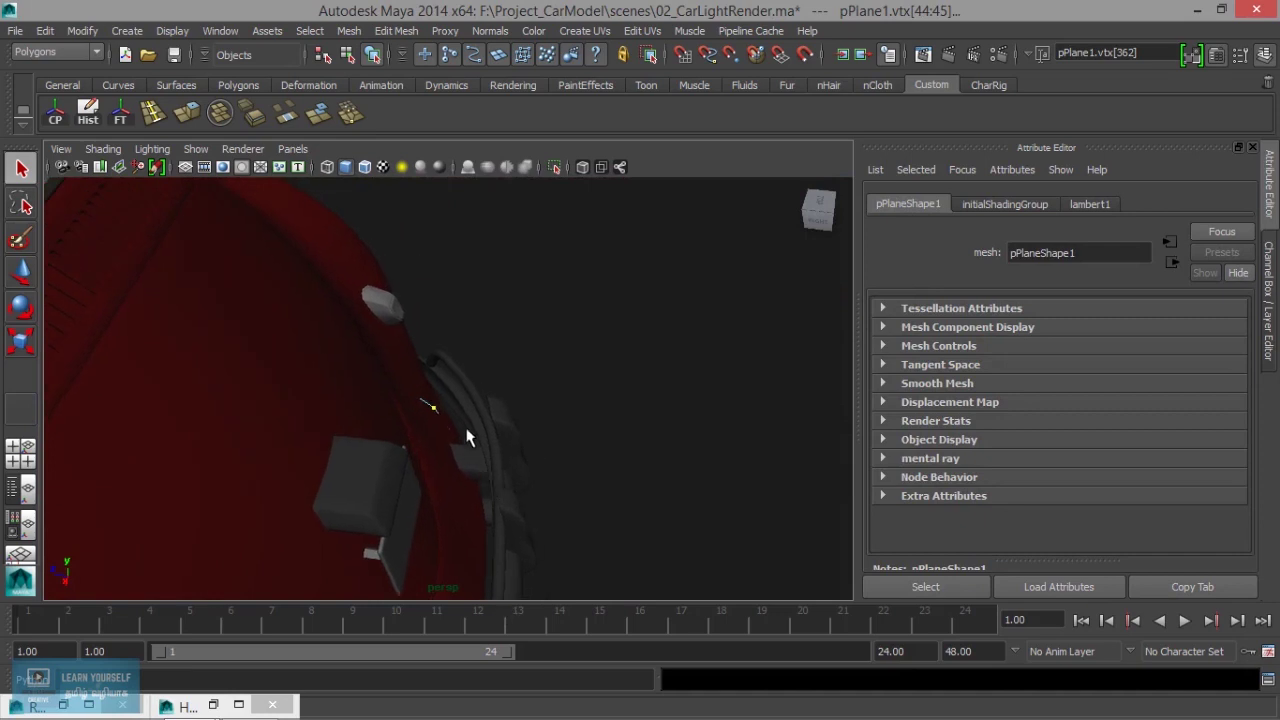
{"action": "mouse_move", "coordinate": [466, 531]}
{"action": "left_mouse_down", "text": "alt"}
{"action": "mouse_move", "coordinate": [563, 251]}
{"action": "mouse_move", "coordinate": [549, 318]}
{"action": "left_mouse_up", "text": "alt"}
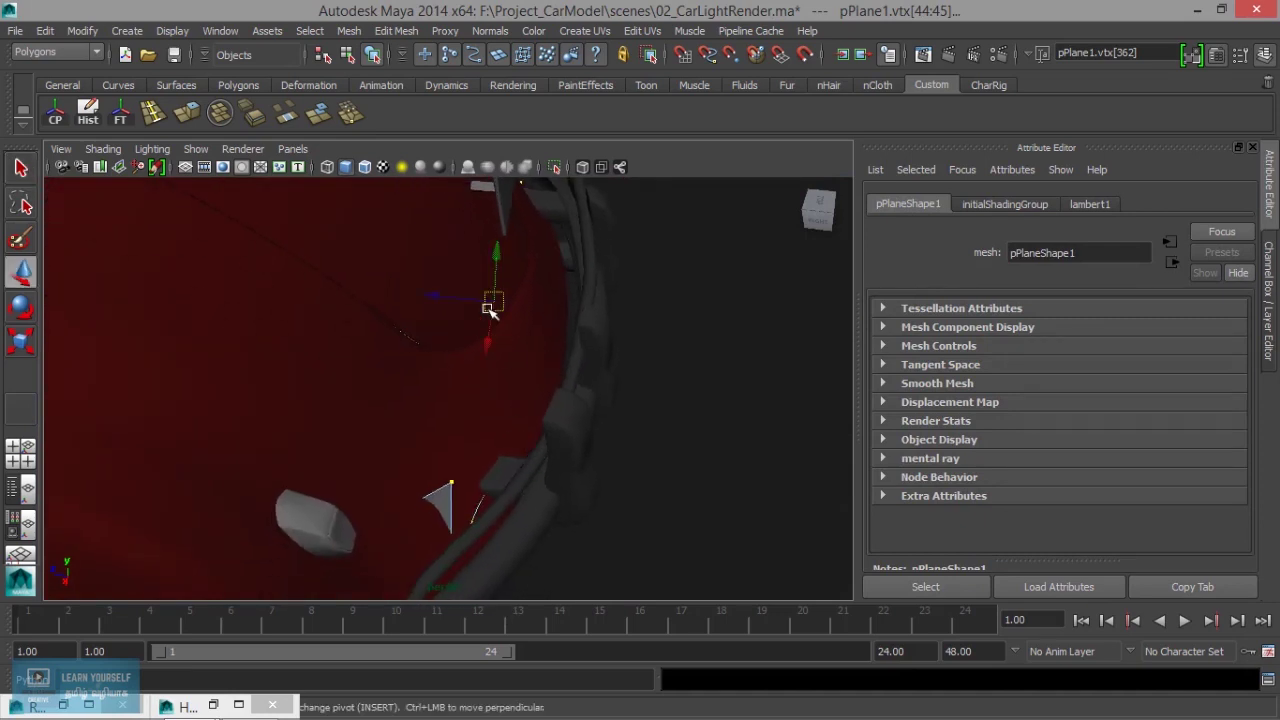
{"action": "mouse_move", "coordinate": [415, 300]}
{"action": "left_mouse_down", "text": "alt"}
{"action": "mouse_move", "coordinate": [491, 491]}
{"action": "mouse_move", "coordinate": [609, 420]}
{"action": "mouse_move", "coordinate": [403, 369]}
{"action": "mouse_move", "coordinate": [470, 345]}
{"action": "mouse_move", "coordinate": [526, 511]}
{"action": "mouse_move", "coordinate": [417, 480]}
{"action": "left_mouse_up", "text": "alt"}
- Select the headlight ring and bring up its context menu
{"action": "left_click", "coordinate": [480, 340]}
{"action": "left_click", "coordinate": [480, 340]}
{"action": "left_click", "coordinate": [383, 487]}
{"action": "right_click", "coordinate": [381, 481]}
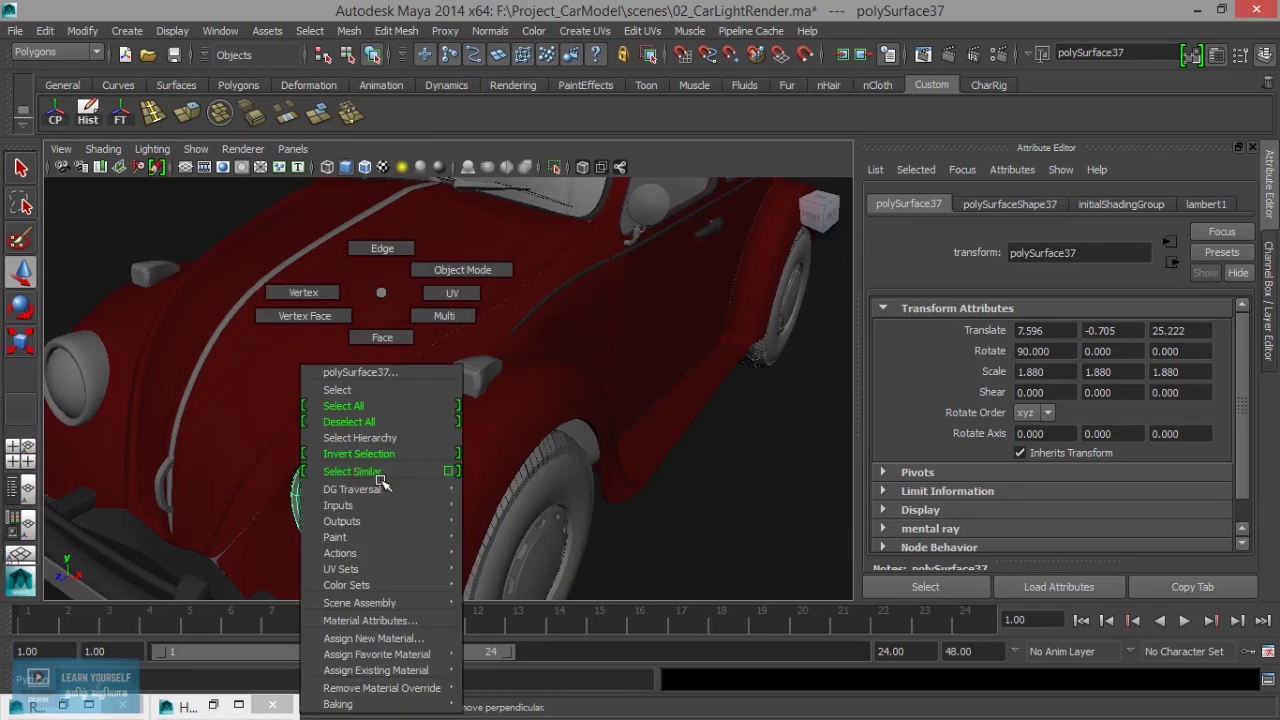
{"action": "left_click", "coordinate": [724, 364]}
{"action": "mouse_move", "coordinate": [700, 429]}
{"action": "left_mouse_down", "text": "alt"}
{"action": "mouse_move", "coordinate": [749, 523]}
{"action": "mouse_move", "coordinate": [612, 507]}
{"action": "mouse_move", "coordinate": [742, 456]}
{"action": "left_mouse_up", "text": "alt"}
{"action": "scroll", "coordinate": [749, 523], "scroll_direction": "down", "scroll_amount": 5}
{"action": "scroll", "coordinate": [605, 515], "scroll_direction": "up", "scroll_amount": 5}
{"action": "left_click", "coordinate": [600, 490]}
{"action": "scroll", "coordinate": [646, 531], "scroll_direction": "up", "scroll_amount": 3}
{"action": "left_click", "coordinate": [742, 456]}
{"action": "scroll", "coordinate": [640, 514], "scroll_direction": "up", "scroll_amount": 3}
{"action": "scroll", "coordinate": [560, 400], "scroll_direction": "up", "scroll_amount": 3}
{"action": "mouse_move", "coordinate": [486, 263]}
{"action": "left_mouse_down", "text": "alt"}
{"action": "mouse_move", "coordinate": [481, 474]}
{"action": "mouse_move", "coordinate": [451, 520]}
{"action": "mouse_move", "coordinate": [634, 503]}
{"action": "mouse_move", "coordinate": [591, 442]}
{"action": "left_mouse_up", "text": "alt"}
{"action": "scroll", "coordinate": [481, 474], "scroll_direction": "down", "scroll_amount": 3}
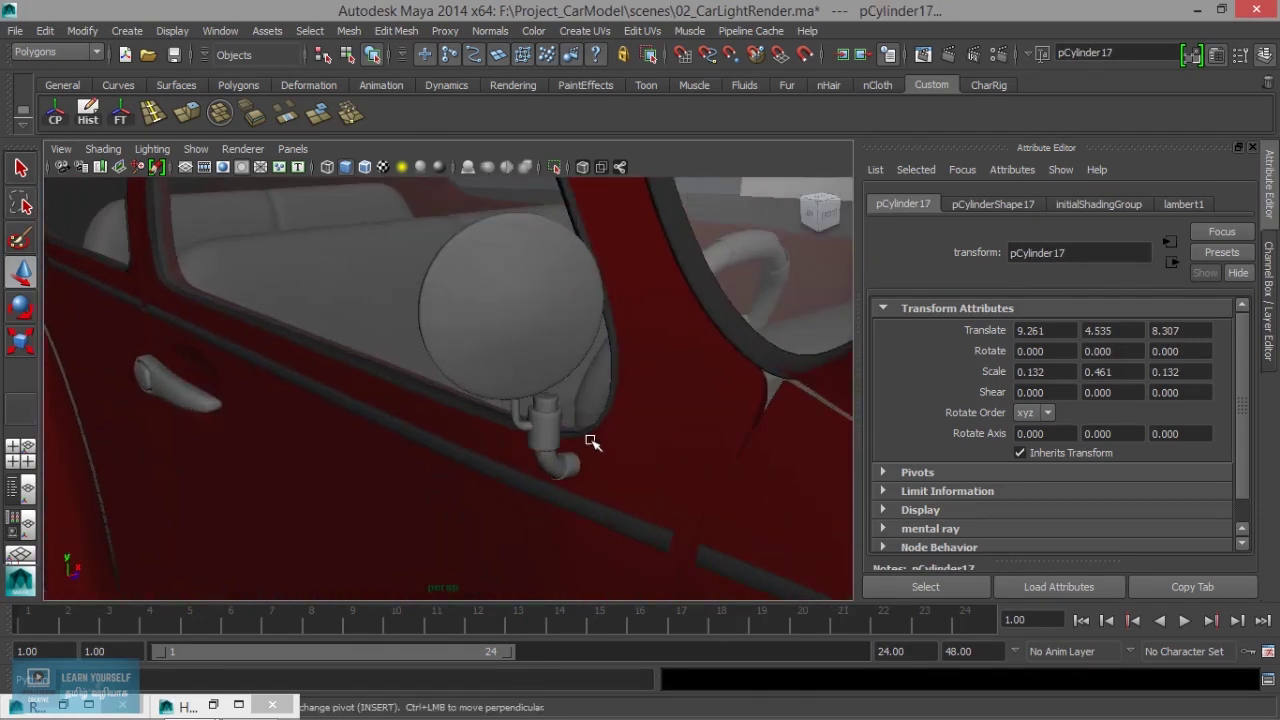
{"action": "left_click", "coordinate": [560, 390]}
{"action": "scroll", "coordinate": [526, 497], "scroll_direction": "up", "scroll_amount": 3}
{"action": "scroll", "coordinate": [526, 497], "scroll_direction": "up", "scroll_amount": 2}
{"action": "left_click", "coordinate": [605, 445]}
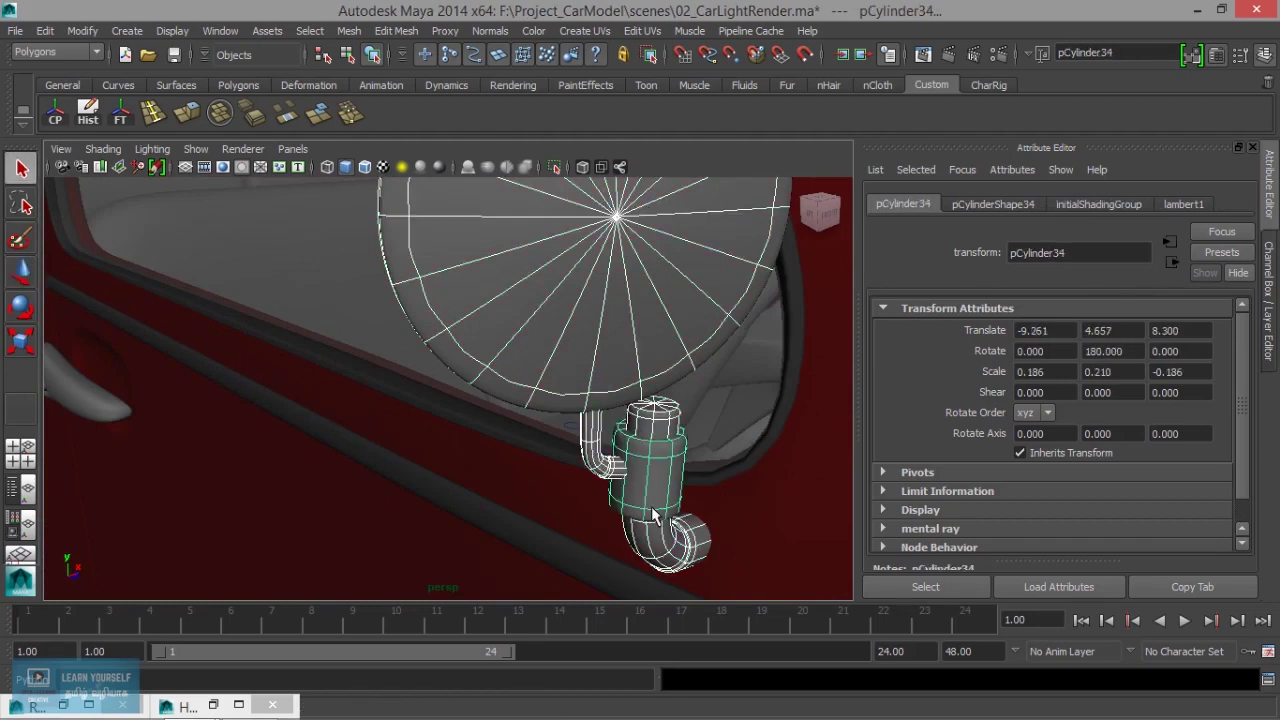
{"action": "scroll", "coordinate": [506, 569], "scroll_direction": "down", "scroll_amount": 3}
{"action": "left_click", "coordinate": [434, 431]}
{"action": "scroll", "coordinate": [434, 437], "scroll_direction": "down", "scroll_amount": 5}
{"action": "left_click_drag", "start_coordinate": [434, 437], "coordinate": [331, 443], "text": "alt"}
{"action": "scroll", "coordinate": [380, 389], "scroll_direction": "up", "scroll_amount": 3}
{"action": "scroll", "coordinate": [336, 459], "scroll_direction": "up", "scroll_amount": 3}
{"action": "left_click", "coordinate": [336, 459]}
{"action": "left_click", "coordinate": [327, 394]}
{"action": "scroll", "coordinate": [446, 420], "scroll_direction": "up", "scroll_amount": 3}
{"action": "left_click", "coordinate": [447, 390]}
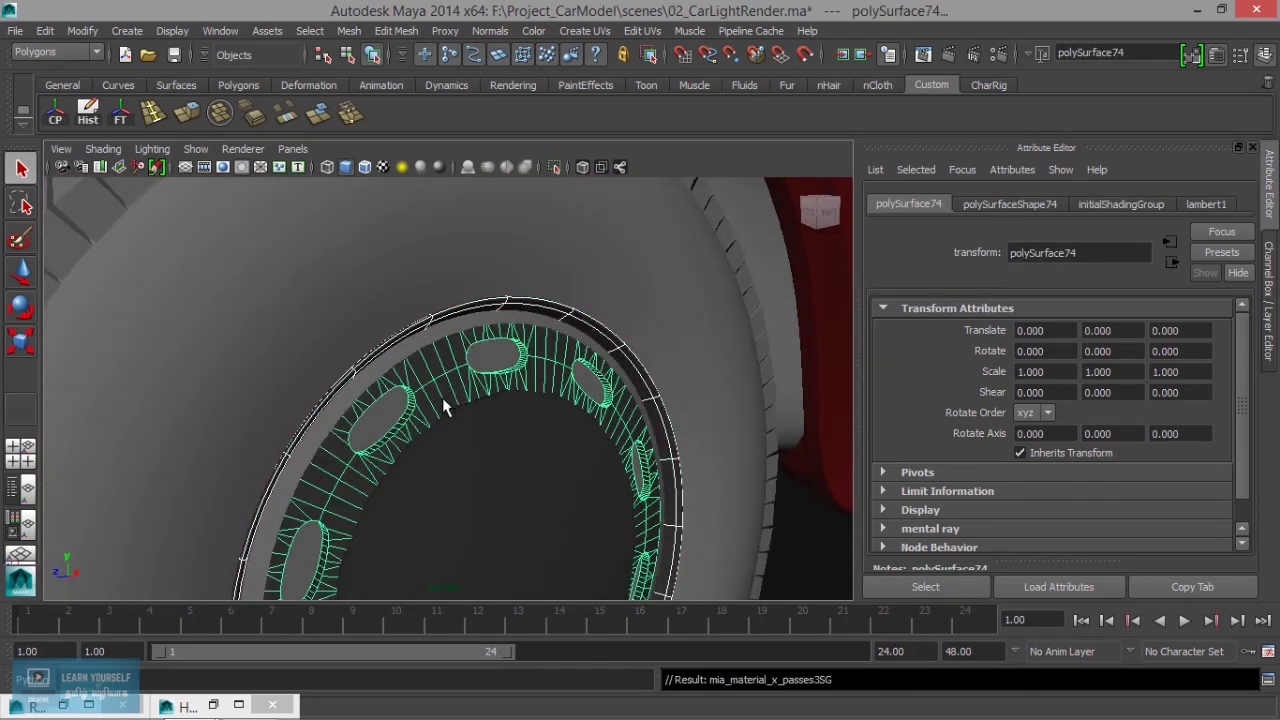
{"action": "scroll", "coordinate": [442, 397], "scroll_direction": "down", "scroll_amount": 5}
{"action": "scroll", "coordinate": [323, 463], "scroll_direction": "up", "scroll_amount": 5}
{"action": "left_click", "coordinate": [414, 466]}
{"action": "scroll", "coordinate": [449, 420], "scroll_direction": "up", "scroll_amount": 3}
{"action": "scroll", "coordinate": [449, 411], "scroll_direction": "down", "scroll_amount": 2}
{"action": "left_click", "coordinate": [519, 340]}
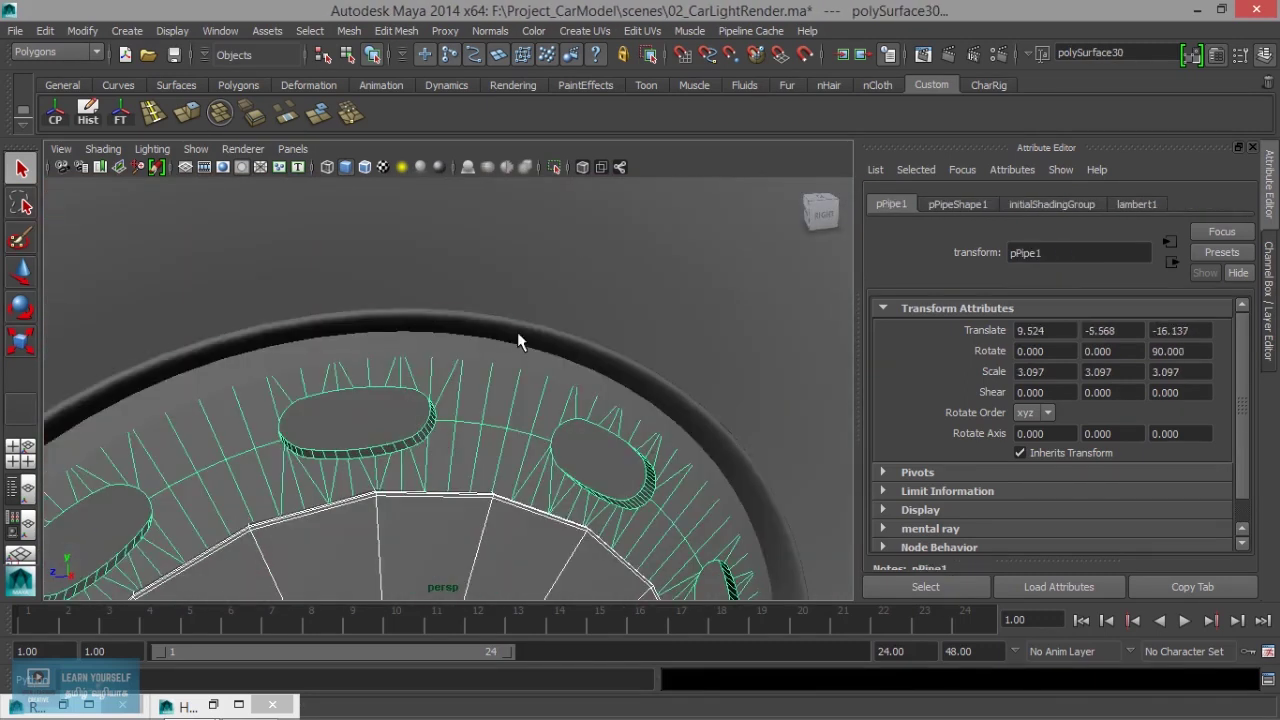
{"action": "scroll", "coordinate": [519, 340], "scroll_direction": "down", "scroll_amount": 5}
{"action": "left_click", "coordinate": [423, 380]}
{"action": "scroll", "coordinate": [529, 437], "scroll_direction": "down", "scroll_amount": 5}
{"action": "left_click", "coordinate": [560, 400]}
{"action": "scroll", "coordinate": [578, 540], "scroll_direction": "up", "scroll_amount": 3}
{"action": "left_click", "coordinate": [578, 552]}
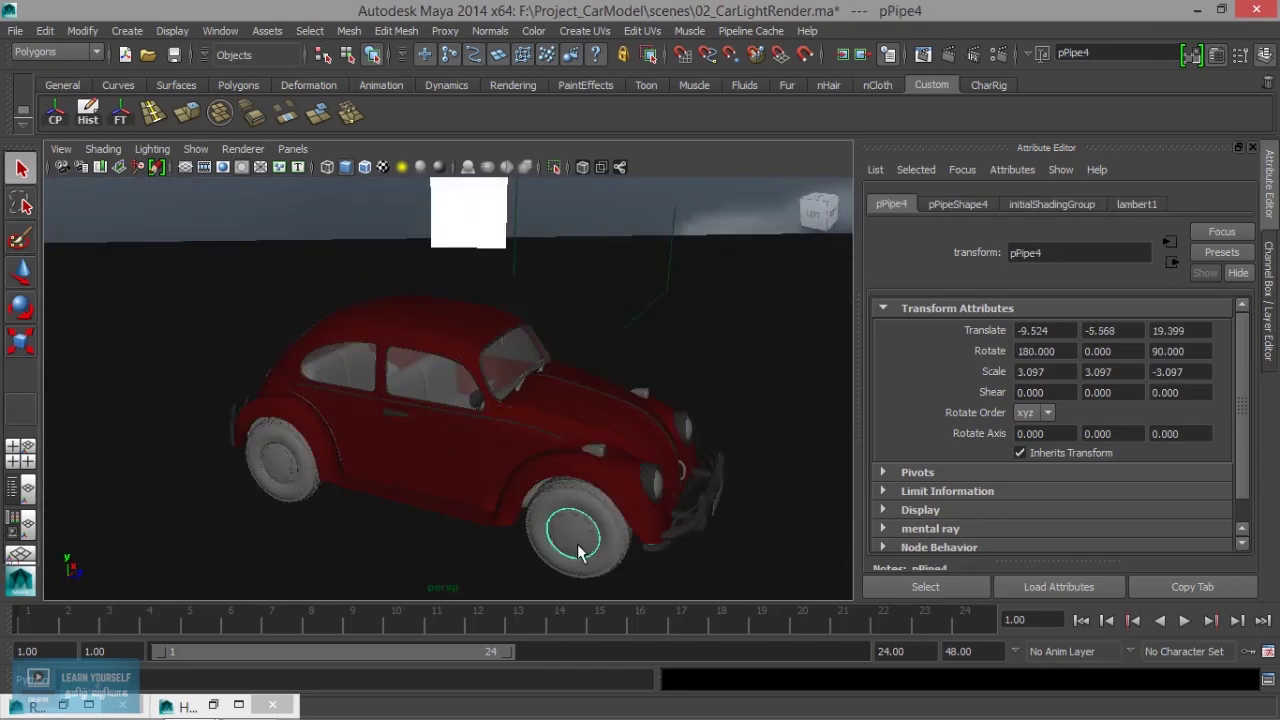
{"action": "scroll", "coordinate": [578, 552], "scroll_direction": "up", "scroll_amount": 3}
{"action": "left_click", "coordinate": [503, 451]}
{"action": "left_click_drag", "start_coordinate": [314, 447], "coordinate": [778, 575], "text": "alt"}
{"action": "left_click", "coordinate": [290, 385]}
{"action": "scroll", "coordinate": [314, 457], "scroll_direction": "up", "scroll_amount": 3}
{"action": "scroll", "coordinate": [474, 315], "scroll_direction": "up", "scroll_amount": 3}
{"action": "scroll", "coordinate": [502, 344], "scroll_direction": "down", "scroll_amount": 2}
{"action": "left_click", "coordinate": [491, 344]}
{"action": "scroll", "coordinate": [491, 344], "scroll_direction": "down", "scroll_amount": 10}
{"action": "mouse_move", "coordinate": [491, 344]}
{"action": "left_mouse_down", "text": "alt"}
{"action": "mouse_move", "coordinate": [348, 435]}
{"action": "mouse_move", "coordinate": [289, 383]}
{"action": "left_mouse_up", "text": "alt"}
{"action": "scroll", "coordinate": [420, 443], "scroll_direction": "up", "scroll_amount": 5}
{"action": "scroll", "coordinate": [391, 417], "scroll_direction": "up", "scroll_amount": 4}
{"action": "left_click", "coordinate": [392, 412]}
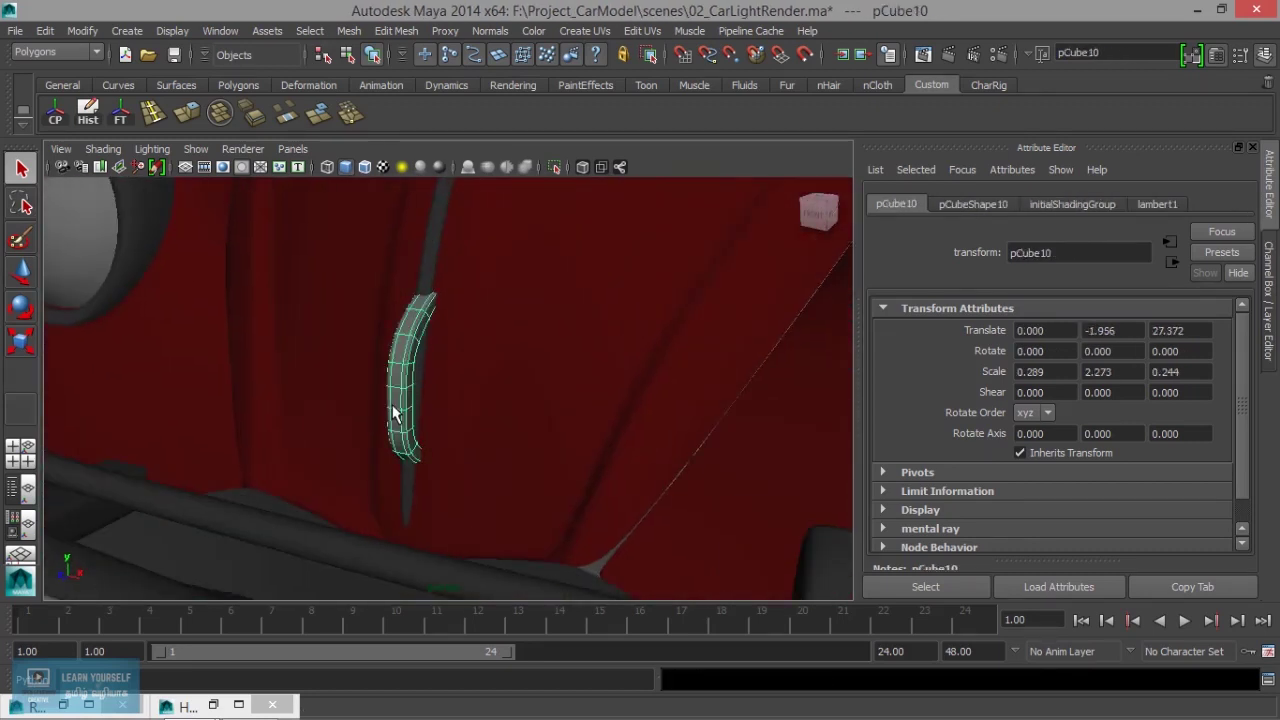
- Orbit around the car to a front three-quarter view of the windshield and interior
{"action": "scroll", "coordinate": [393, 412], "scroll_direction": "down", "scroll_amount": 5}
{"action": "scroll", "coordinate": [363, 420], "scroll_direction": "down", "scroll_amount": 4}
{"action": "left_click_drag", "start_coordinate": [363, 420], "coordinate": [295, 432], "text": "alt"}
{"action": "scroll", "coordinate": [410, 473], "scroll_direction": "up", "scroll_amount": 3}
{"action": "scroll", "coordinate": [410, 473], "scroll_direction": "up", "scroll_amount": 3}
{"action": "mouse_move", "coordinate": [333, 500]}
{"action": "left_mouse_down", "text": "alt"}
{"action": "mouse_move", "coordinate": [363, 460]}
{"action": "mouse_move", "coordinate": [409, 494]}
{"action": "mouse_move", "coordinate": [314, 509]}
{"action": "mouse_move", "coordinate": [387, 516]}
{"action": "left_mouse_up", "text": "alt"}
{"action": "right_click_drag", "start_coordinate": [386, 491], "coordinate": [527, 544], "text": "alt"}
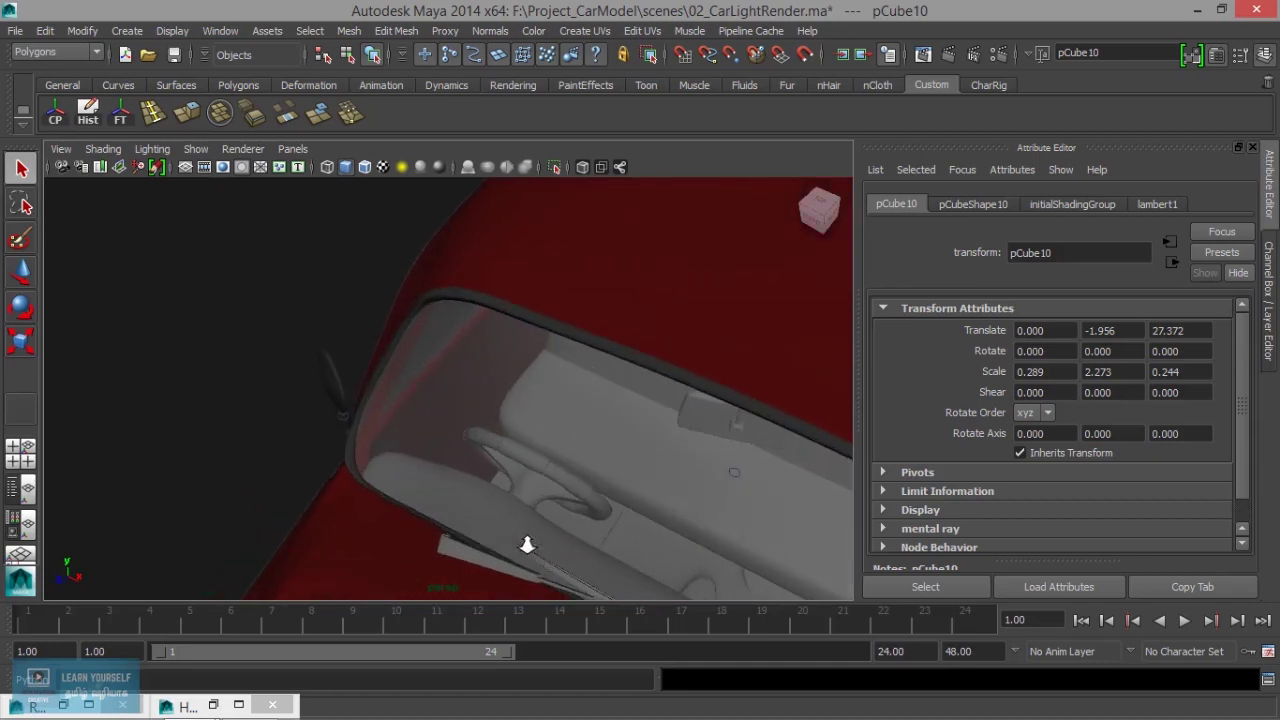
{"action": "mouse_move", "coordinate": [522, 535]}
{"action": "middle_mouse_down", "text": "alt"}
{"action": "mouse_move", "coordinate": [457, 477]}
{"action": "mouse_move", "coordinate": [420, 494]}
{"action": "mouse_move", "coordinate": [411, 516]}
{"action": "middle_mouse_up", "text": "alt"}
{"action": "key", "text": "f"}
{"action": "mouse_move", "coordinate": [411, 520]}
{"action": "left_mouse_down", "text": "alt"}
{"action": "mouse_move", "coordinate": [469, 503]}
{"action": "mouse_move", "coordinate": [449, 509]}
{"action": "mouse_move", "coordinate": [573, 514]}
{"action": "mouse_move", "coordinate": [532, 464]}
{"action": "left_mouse_up", "text": "alt"}
{"action": "right_click_drag", "start_coordinate": [532, 464], "coordinate": [629, 457], "text": "alt"}
{"action": "mouse_move", "coordinate": [629, 457]}
{"action": "left_mouse_down", "text": "alt"}
{"action": "mouse_move", "coordinate": [329, 449]}
{"action": "mouse_move", "coordinate": [591, 420]}
{"action": "mouse_move", "coordinate": [251, 443]}
{"action": "left_mouse_up", "text": "alt"}
{"action": "middle_click_drag", "start_coordinate": [251, 443], "coordinate": [335, 498], "text": "alt"}
{"action": "left_click_drag", "start_coordinate": [335, 498], "coordinate": [285, 493], "text": "alt"}
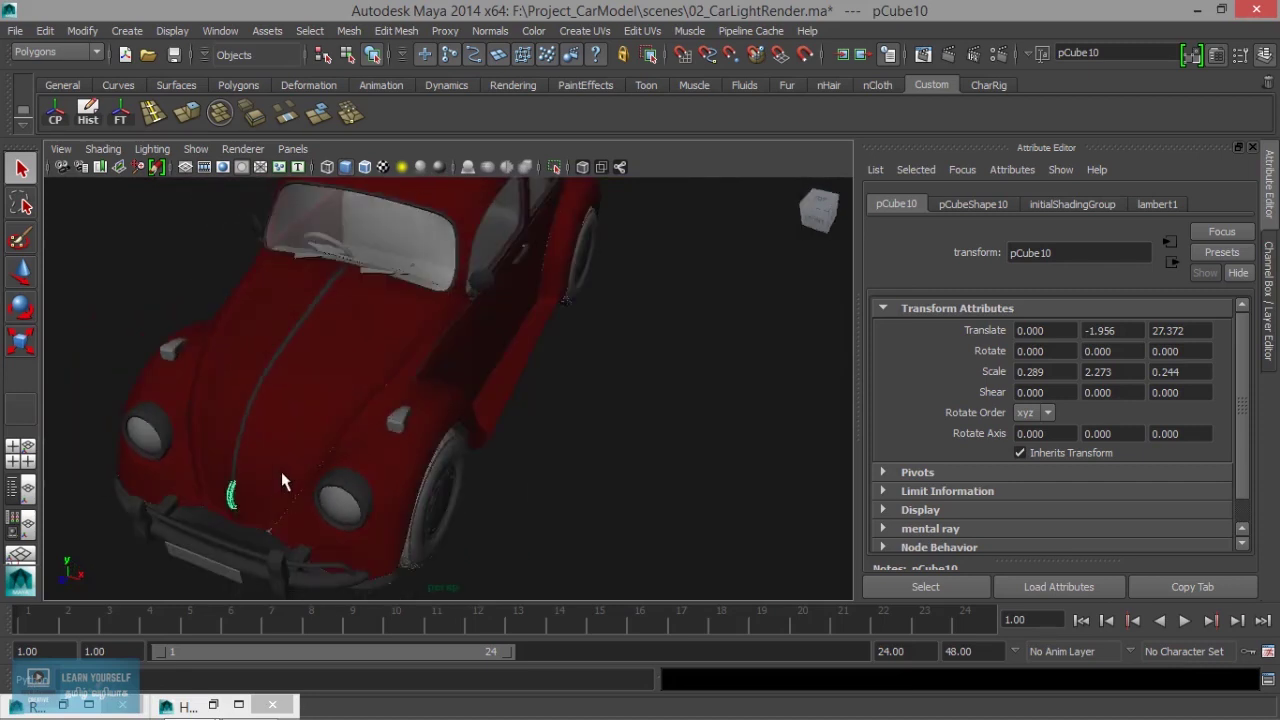
{"action": "mouse_move", "coordinate": [371, 349]}
{"action": "right_mouse_down", "text": "alt"}
{"action": "mouse_move", "coordinate": [503, 509]}
{"action": "mouse_move", "coordinate": [538, 651]}
{"action": "right_mouse_up", "text": "alt"}
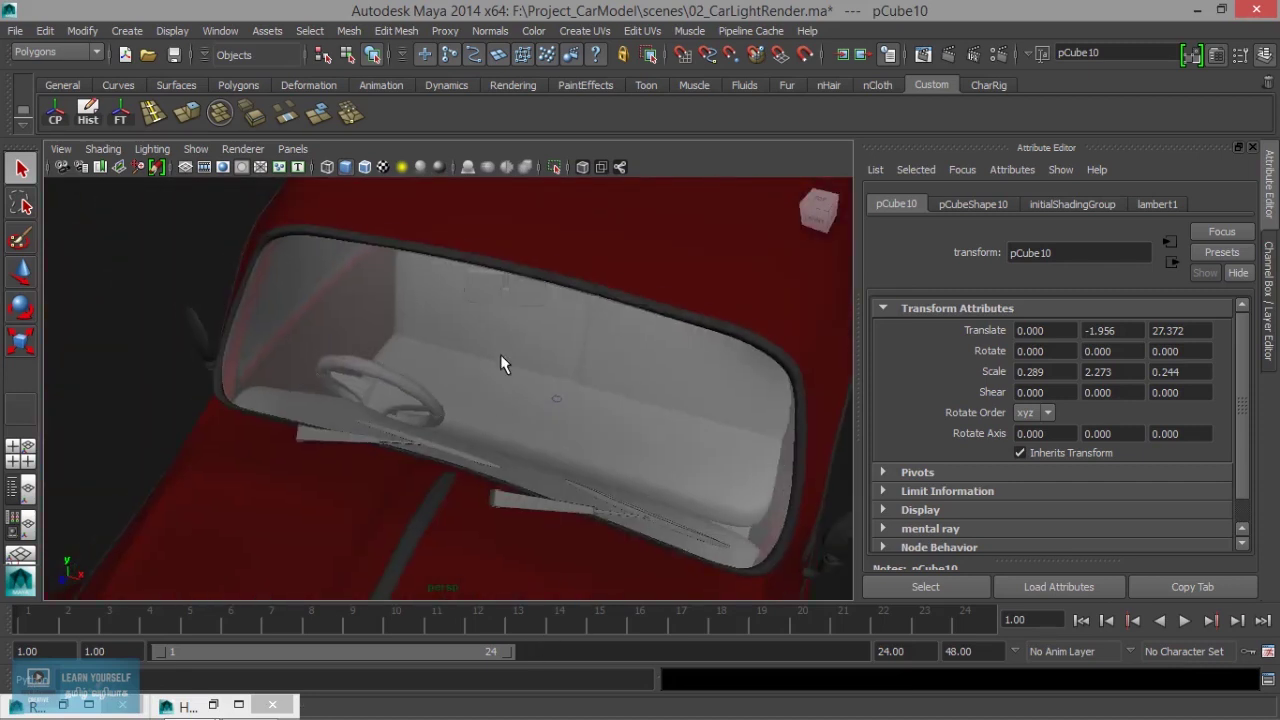
- Select the mirror's upper stem and base cylinders
{"action": "scroll", "coordinate": [507, 330], "scroll_direction": "up", "scroll_amount": 3}
{"action": "scroll", "coordinate": [471, 434], "scroll_direction": "up", "scroll_amount": 3}
{"action": "scroll", "coordinate": [459, 423], "scroll_direction": "up", "scroll_amount": 3}
{"action": "scroll", "coordinate": [475, 425], "scroll_direction": "up", "scroll_amount": 3}
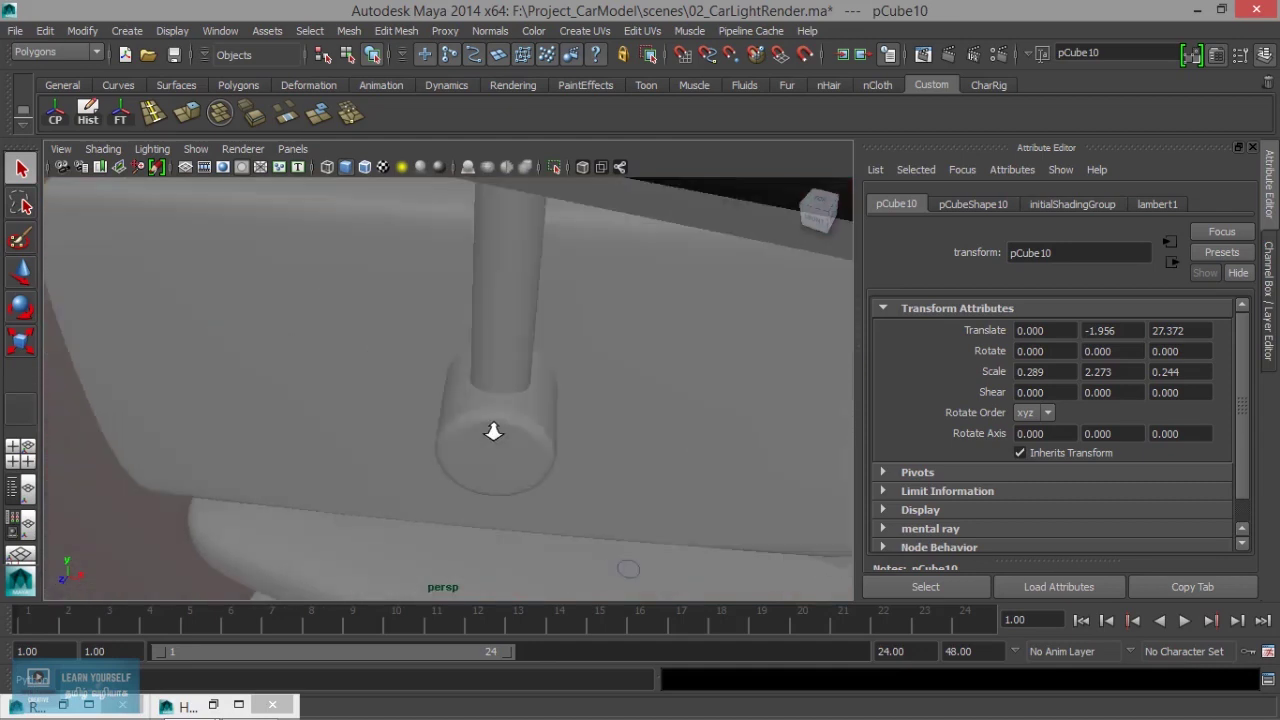
{"action": "scroll", "coordinate": [491, 428], "scroll_direction": "up", "scroll_amount": 3}
{"action": "scroll", "coordinate": [491, 428], "scroll_direction": "up", "scroll_amount": 2}
{"action": "scroll", "coordinate": [501, 432], "scroll_direction": "up", "scroll_amount": 3}
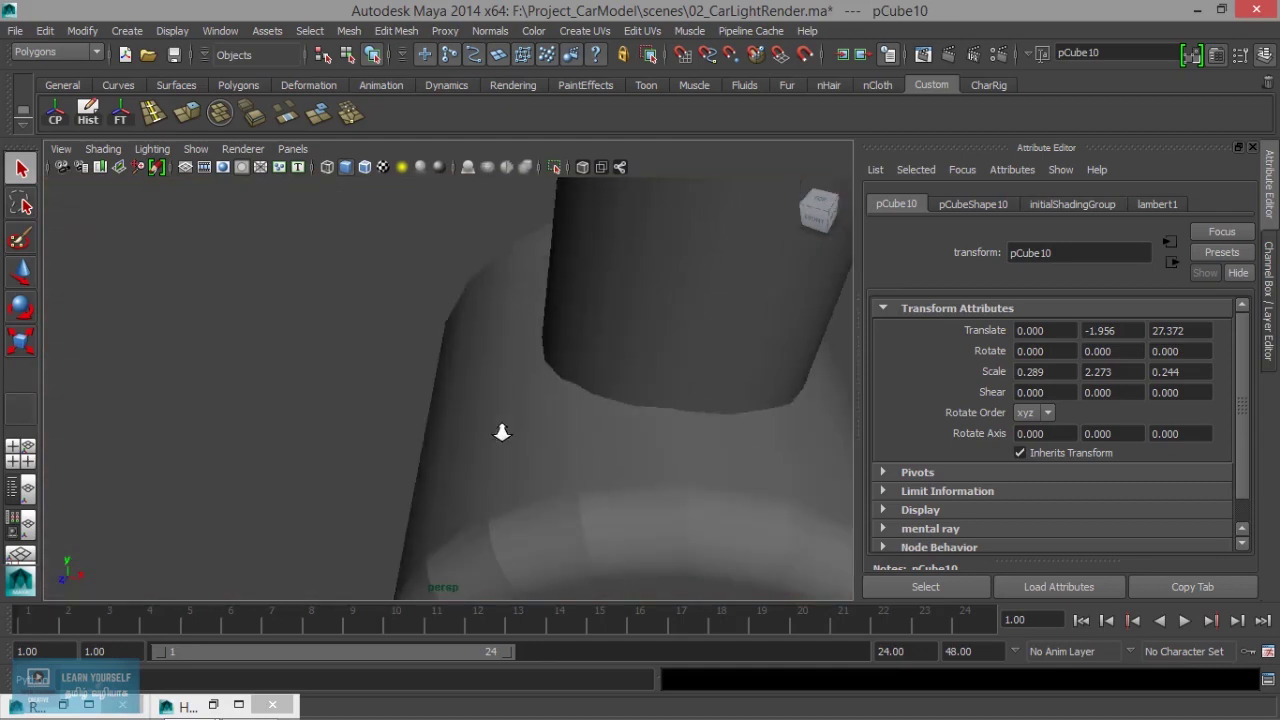
{"action": "left_click", "coordinate": [577, 327]}
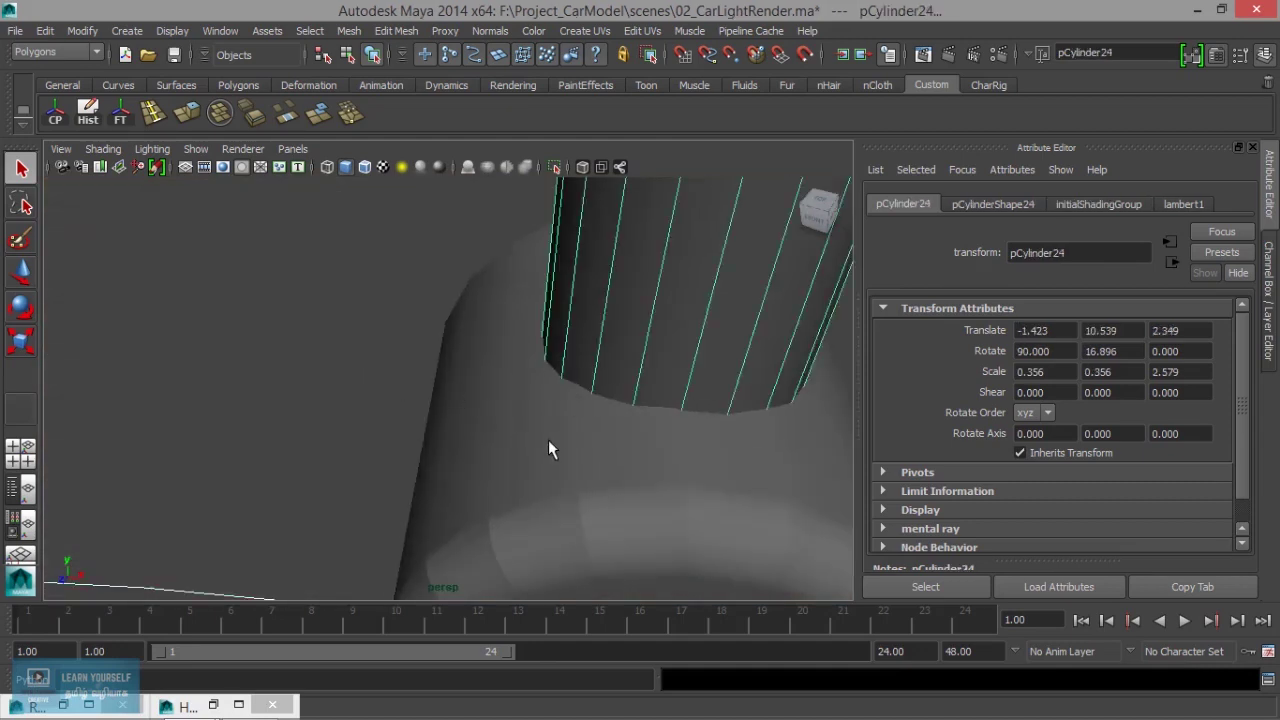
{"action": "left_click", "coordinate": [548, 440], "text": "shift"}
{"action": "scroll", "coordinate": [548, 439], "scroll_direction": "down", "scroll_amount": 10}
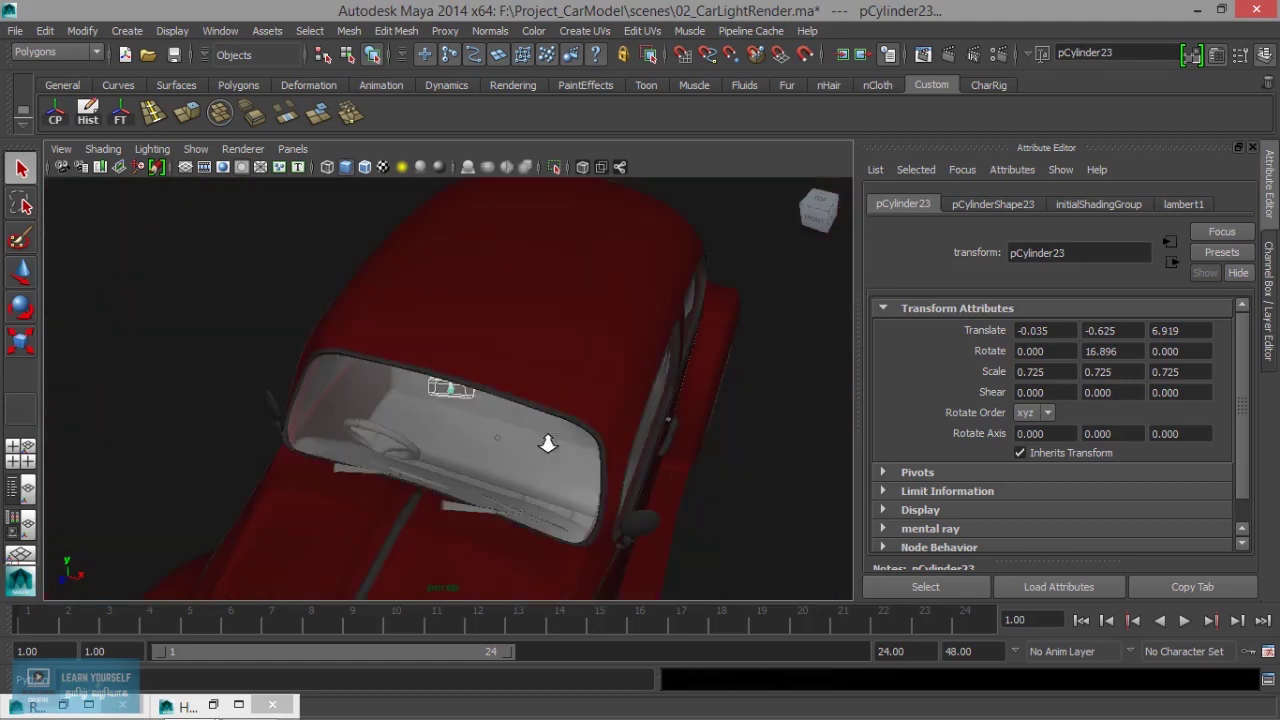
- Assign bodyMat01 to polySurface17, the trim strip below the front bumper
{"action": "mouse_move", "coordinate": [447, 471]}
{"action": "left_mouse_down", "text": "alt"}
{"action": "mouse_move", "coordinate": [443, 443]}
{"action": "mouse_move", "coordinate": [357, 457]}
{"action": "mouse_move", "coordinate": [480, 437]}
{"action": "mouse_move", "coordinate": [360, 431]}
{"action": "mouse_move", "coordinate": [371, 449]}
{"action": "mouse_move", "coordinate": [389, 423]}
{"action": "mouse_move", "coordinate": [345, 400]}
{"action": "left_mouse_up", "text": "alt"}
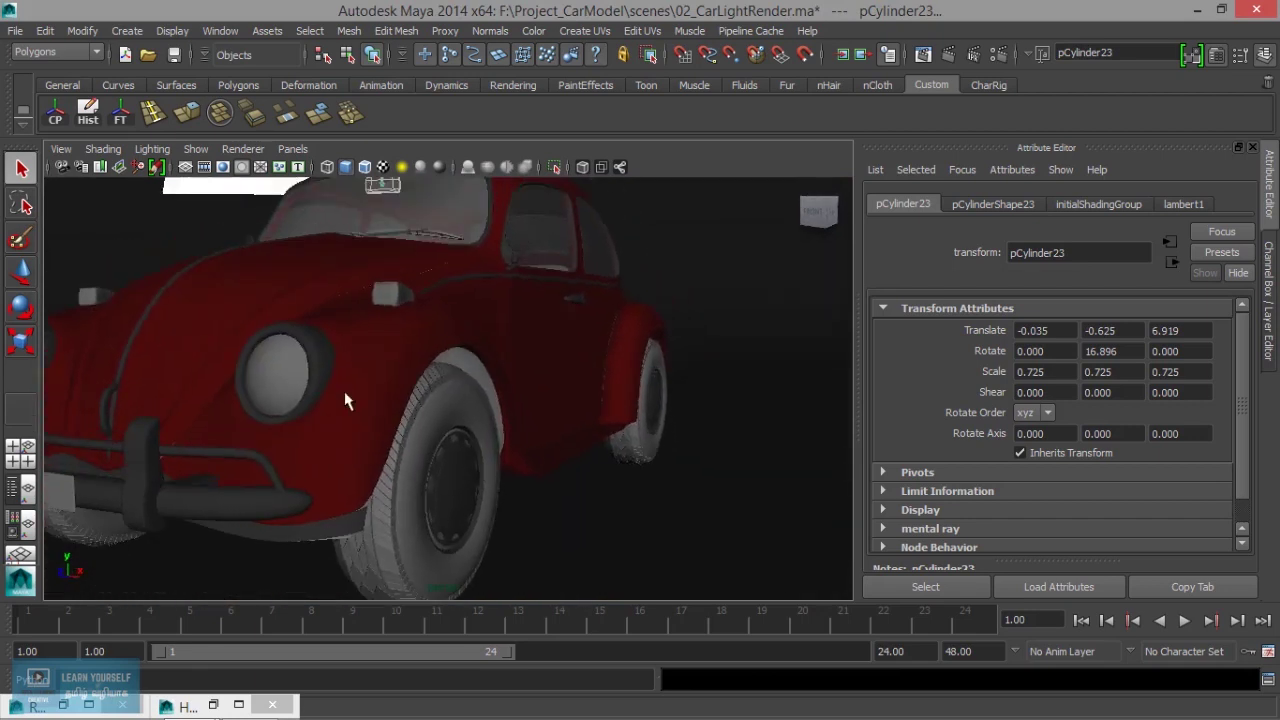
{"action": "left_click", "coordinate": [350, 528]}
{"action": "right_click_drag", "start_coordinate": [350, 532], "coordinate": [357, 681]}
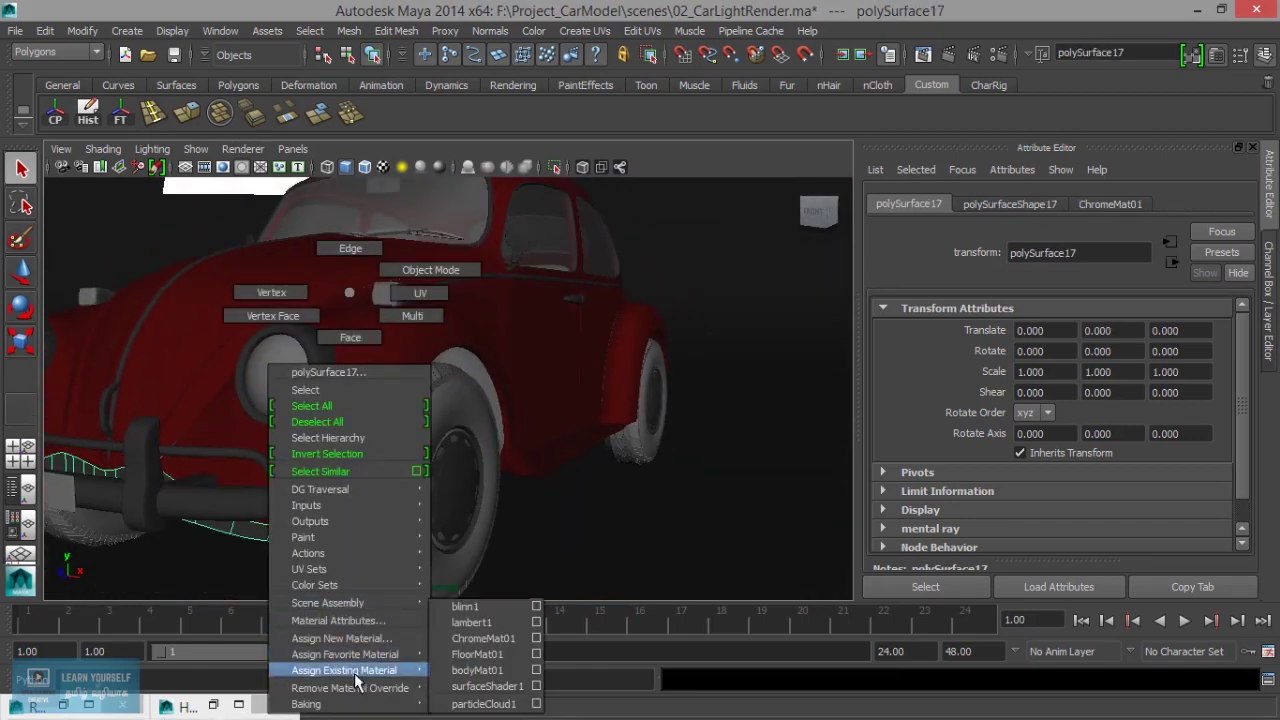
{"action": "left_click", "coordinate": [490, 670]}
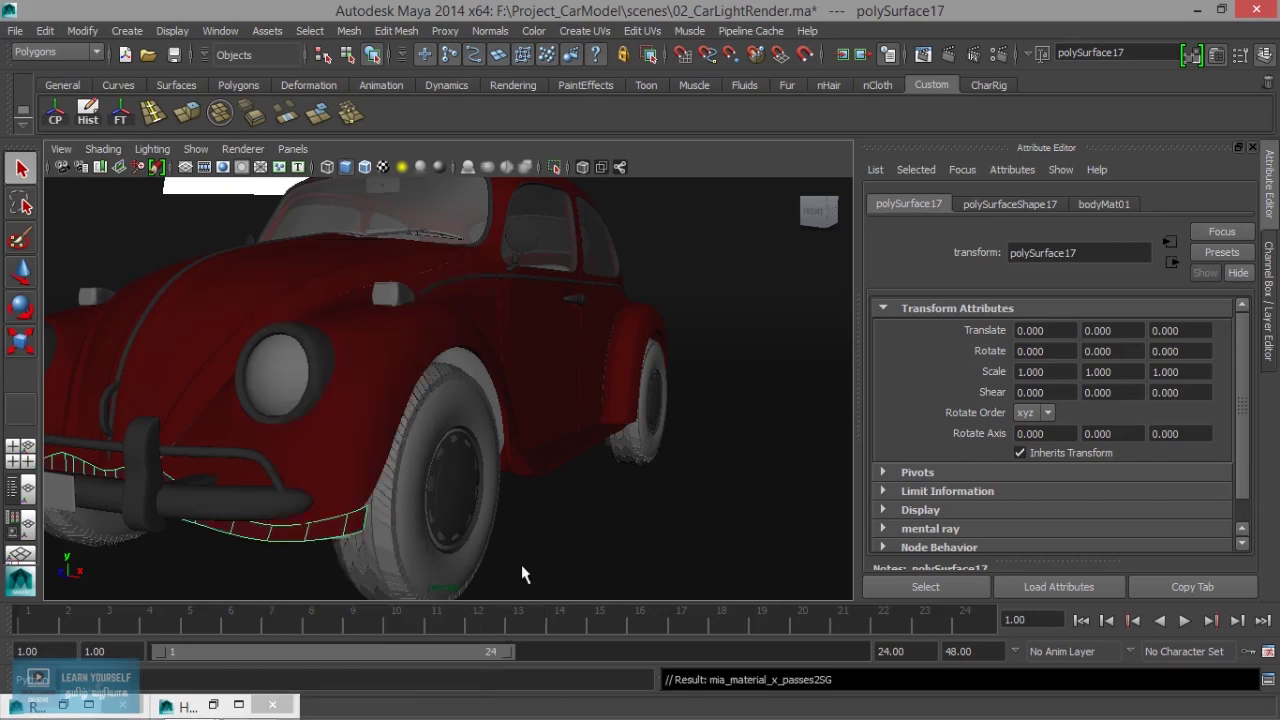
- Assign bodyMat01 to the panel inside the front wheel arch
{"action": "scroll", "coordinate": [486, 534], "scroll_direction": "up", "scroll_amount": 2}
{"action": "scroll", "coordinate": [471, 537], "scroll_direction": "up", "scroll_amount": 2}
{"action": "scroll", "coordinate": [480, 506], "scroll_direction": "up", "scroll_amount": 3}
{"action": "scroll", "coordinate": [528, 534], "scroll_direction": "up", "scroll_amount": 2}
{"action": "left_click", "coordinate": [417, 429]}
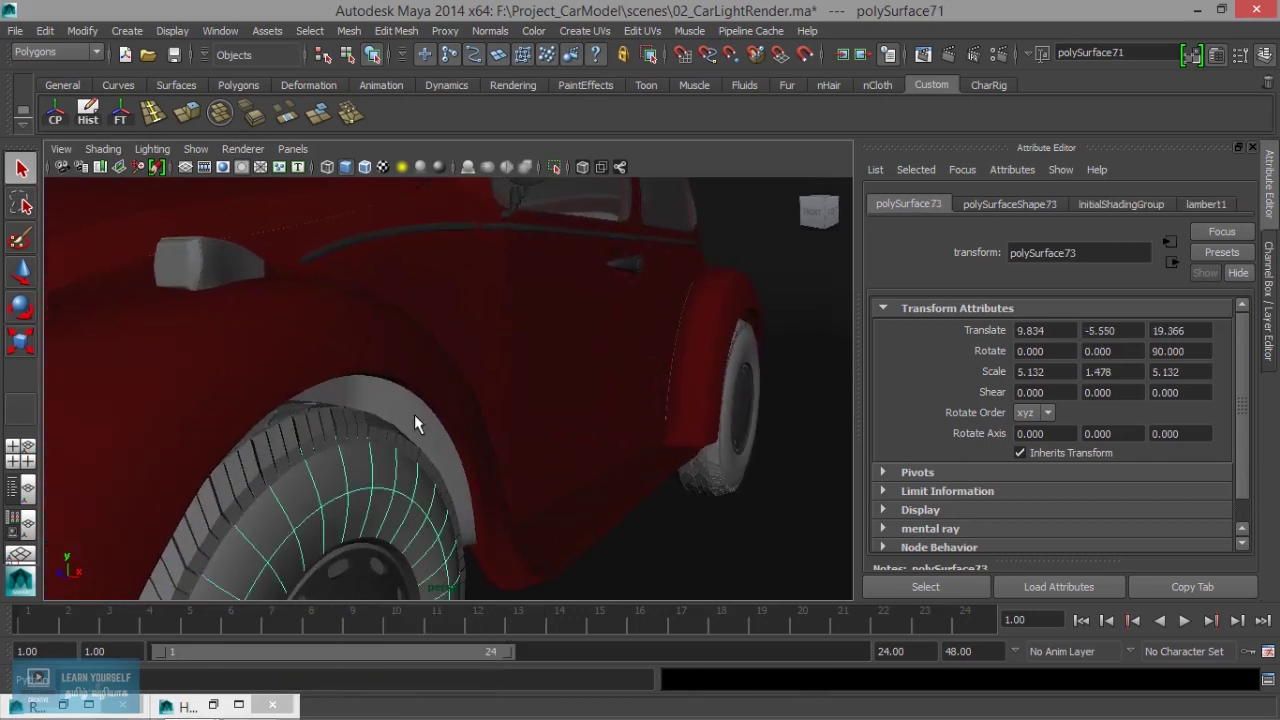
{"action": "scroll", "coordinate": [395, 455], "scroll_direction": "up", "scroll_amount": 2}
{"action": "left_click", "coordinate": [382, 471]}
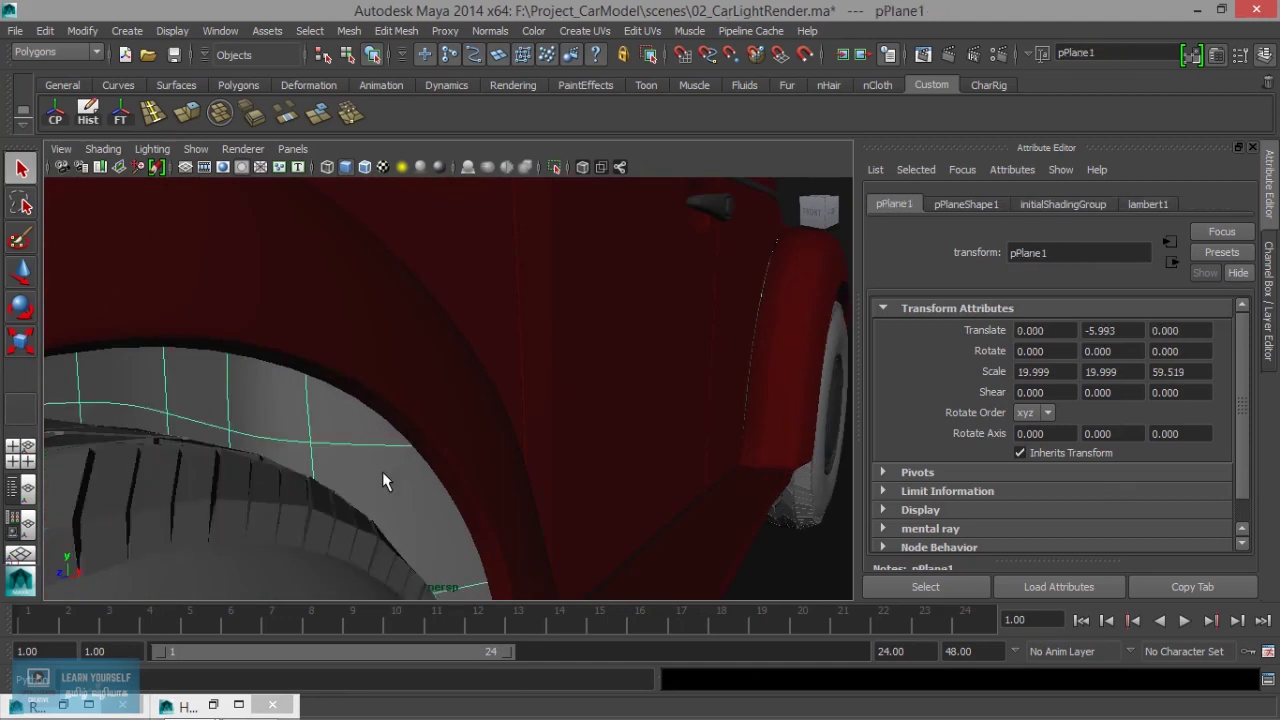
{"action": "right_click", "coordinate": [382, 471]}
{"action": "mouse_move", "coordinate": [378, 670]}
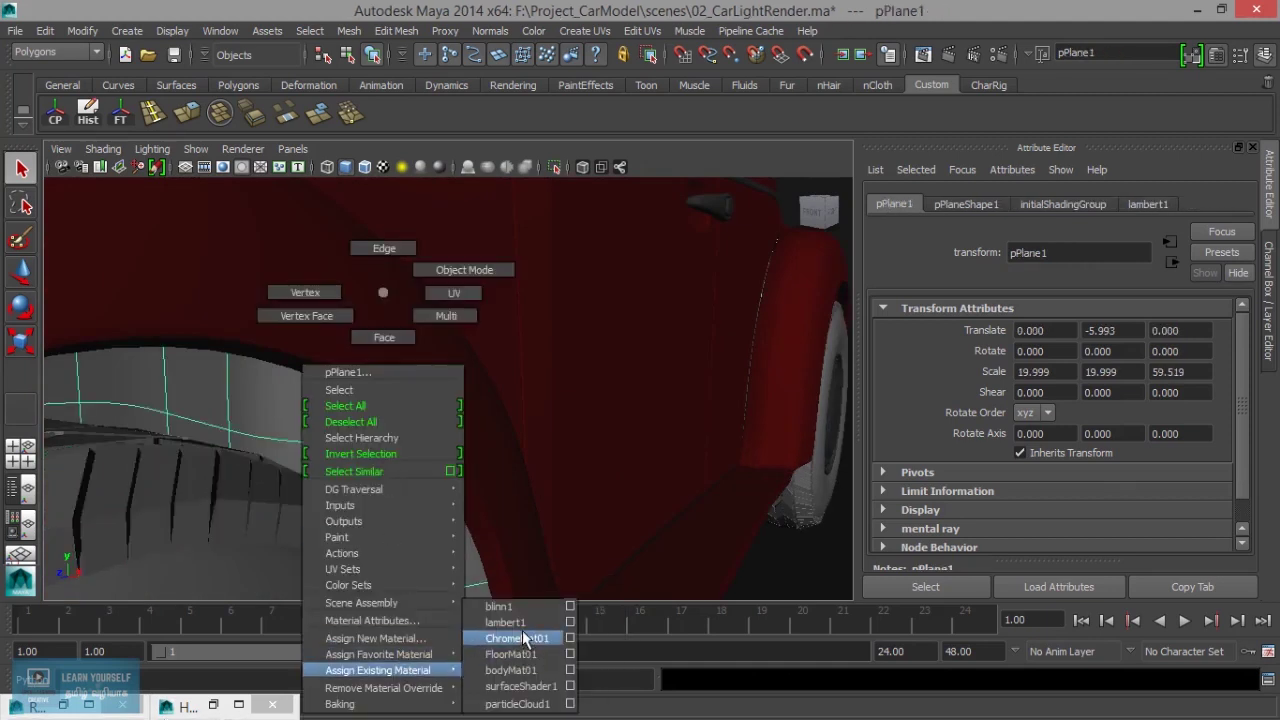
{"action": "left_click", "coordinate": [515, 677]}
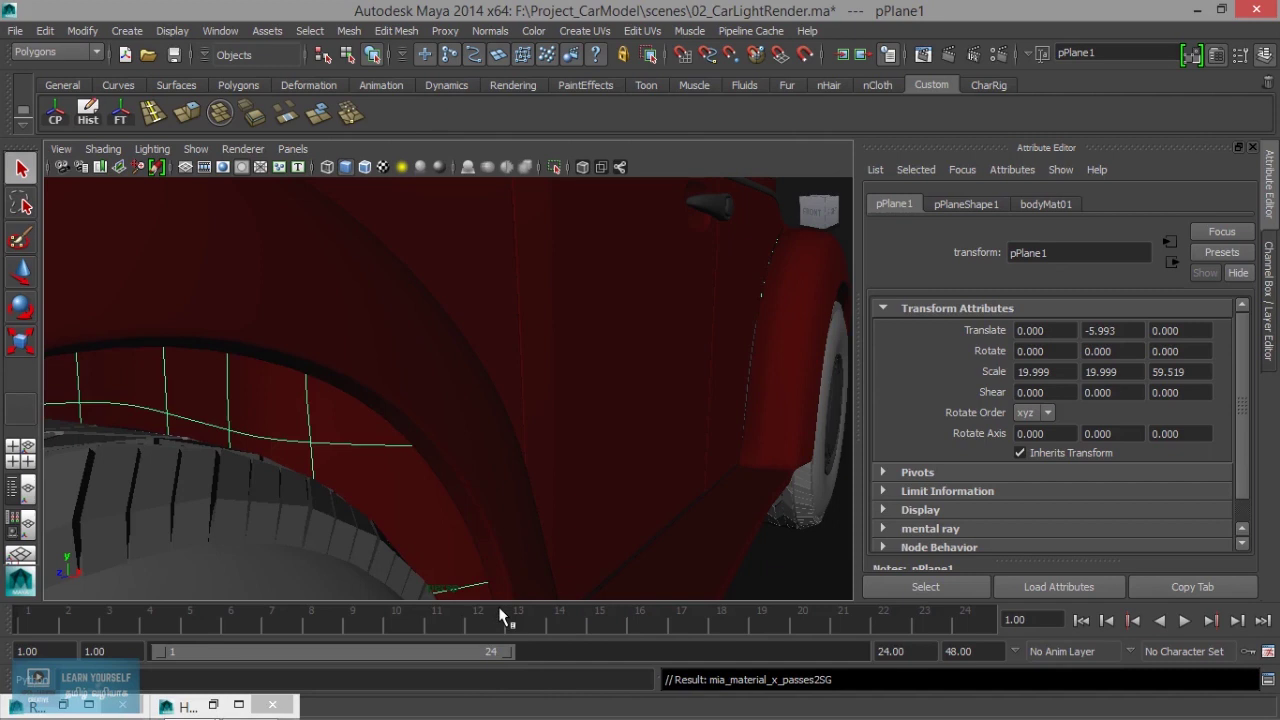
- Select the floor plane, frame the whole car, and render the current frame in mental ray
{"action": "scroll", "coordinate": [504, 595], "scroll_direction": "down", "scroll_amount": 3}
{"action": "left_click", "coordinate": [586, 535]}
{"action": "mouse_move", "coordinate": [580, 534]}
{"action": "left_mouse_down", "text": "alt"}
{"action": "mouse_move", "coordinate": [482, 553]}
{"action": "mouse_move", "coordinate": [800, 551]}
{"action": "left_mouse_up", "text": "alt"}
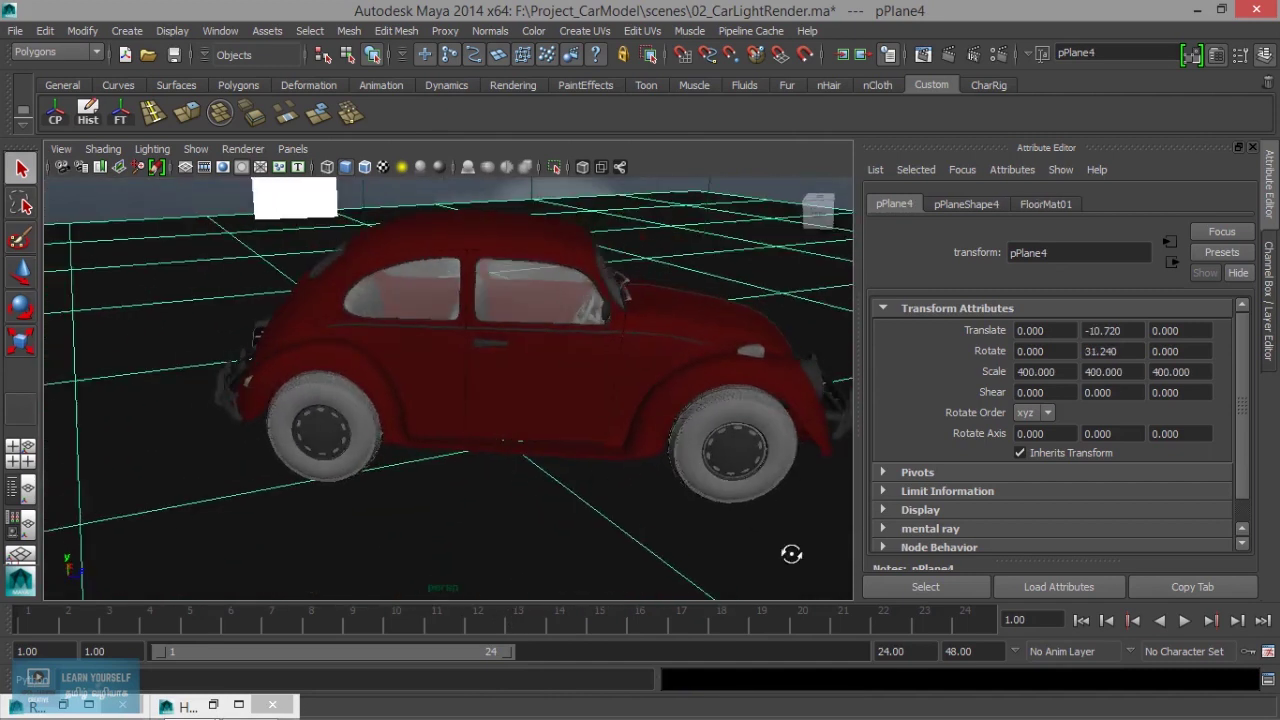
{"action": "right_click_drag", "start_coordinate": [800, 551], "coordinate": [481, 459], "text": "alt"}
{"action": "mouse_move", "coordinate": [481, 459]}
{"action": "left_mouse_down", "text": "alt"}
{"action": "mouse_move", "coordinate": [703, 474]}
{"action": "mouse_move", "coordinate": [457, 563]}
{"action": "mouse_move", "coordinate": [471, 483]}
{"action": "left_mouse_up", "text": "alt"}
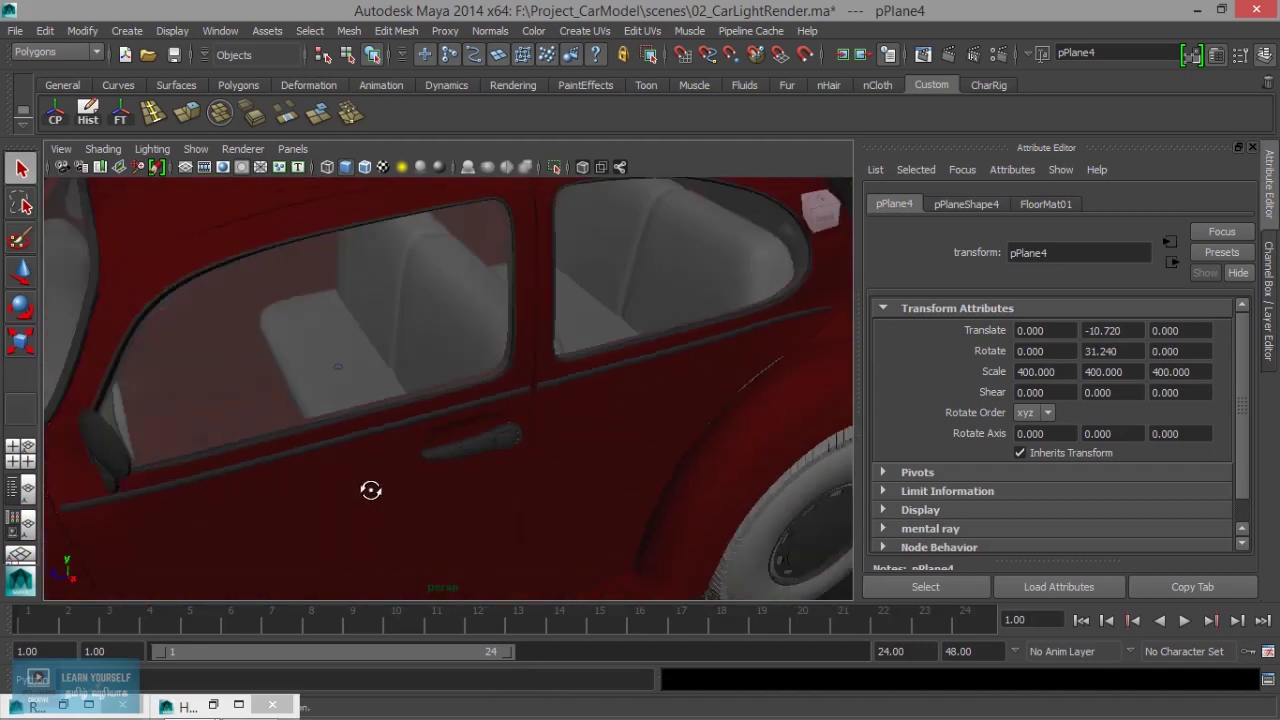
{"action": "right_click_drag", "start_coordinate": [471, 483], "coordinate": [428, 486], "text": "alt"}
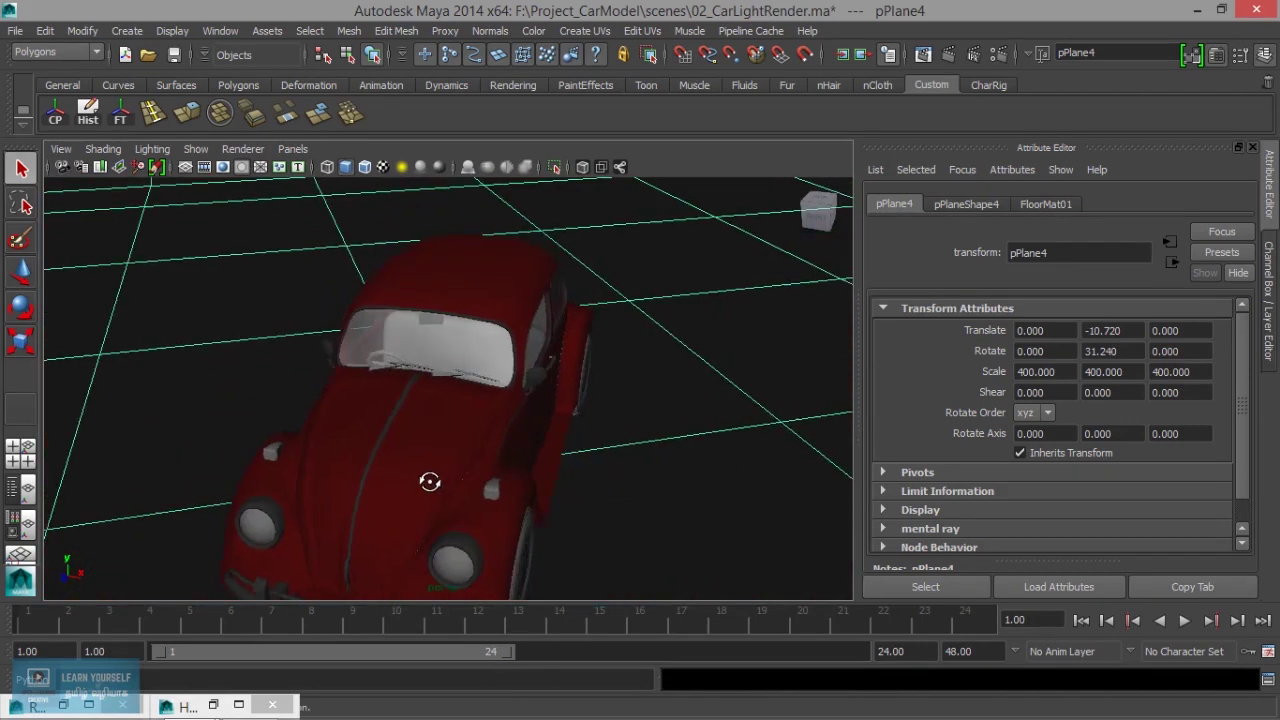
{"action": "left_click_drag", "start_coordinate": [428, 486], "coordinate": [391, 471], "text": "alt"}
{"action": "left_click", "coordinate": [922, 55]}
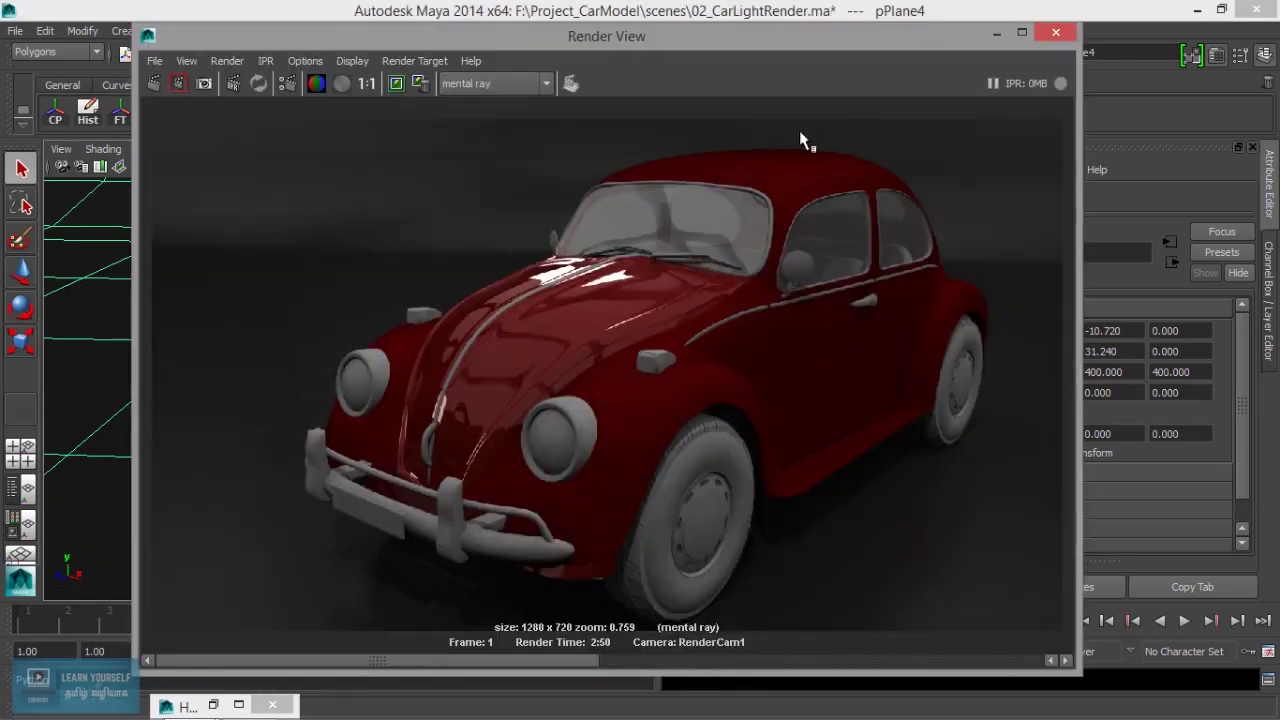
- Keep the current render and re-render the Beetle in mental ray with chrome trim
{"action": "left_click", "coordinate": [396, 83]}
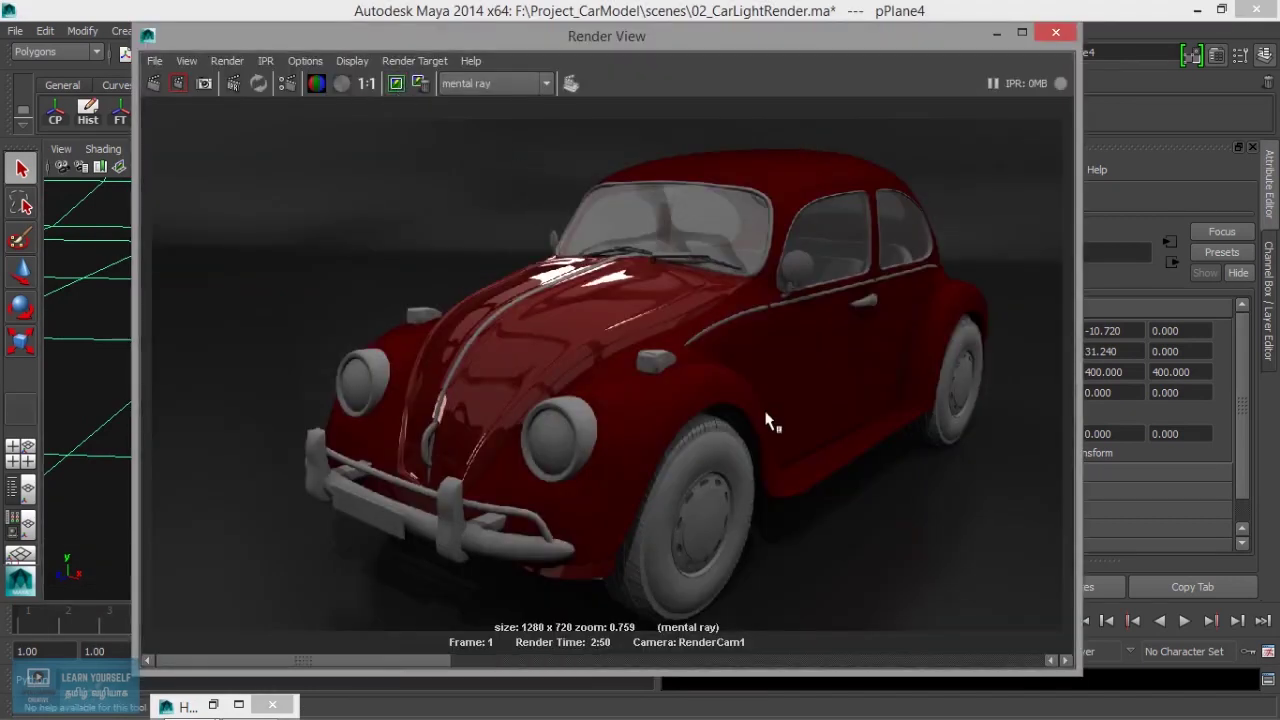
{"action": "left_click", "coordinate": [153, 85]}
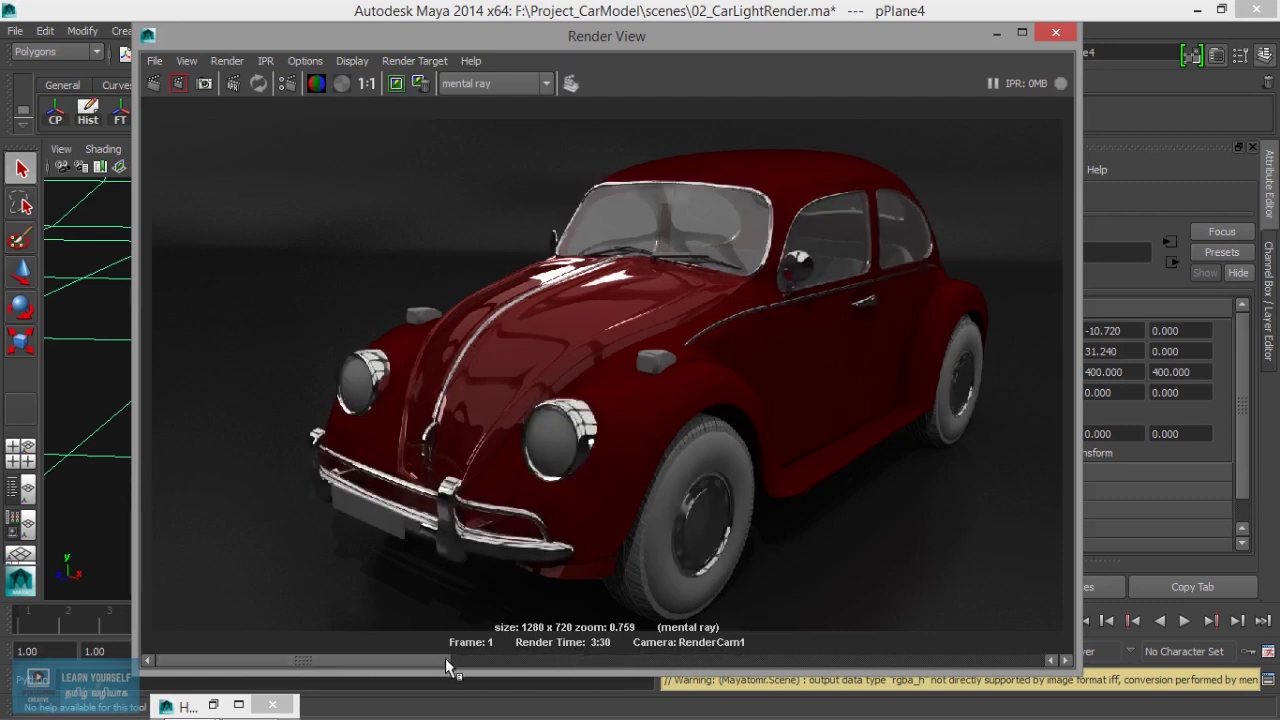
- Compare the new chrome render against the stored earlier render, then close Render View
{"action": "left_click", "coordinate": [540, 660]}
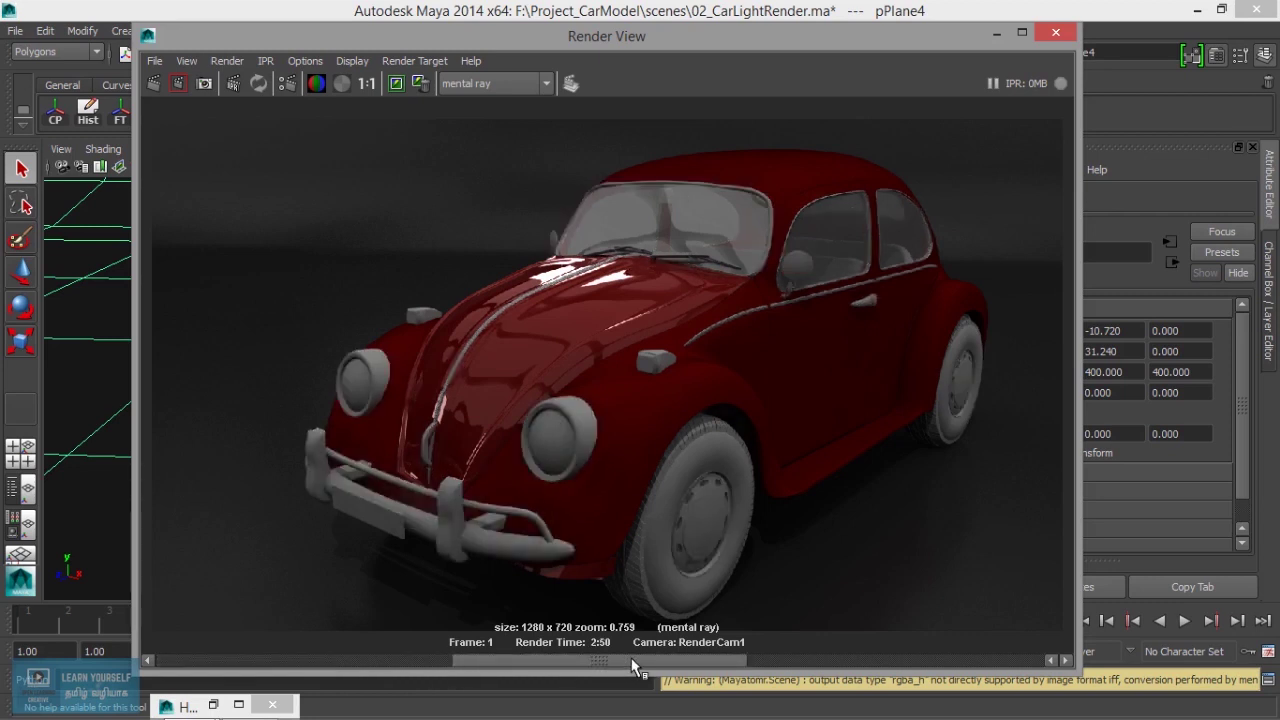
{"action": "left_click", "coordinate": [857, 643]}
{"action": "left_click", "coordinate": [775, 644]}
{"action": "left_click", "coordinate": [430, 660]}
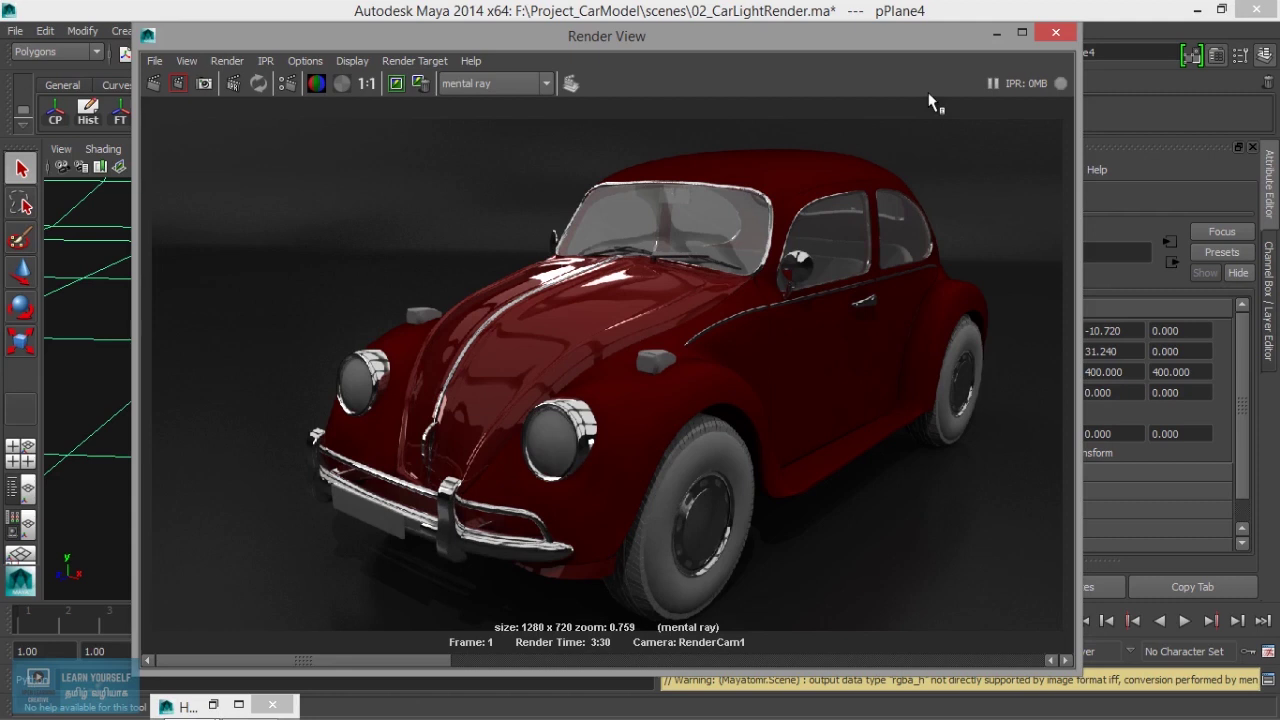
{"action": "left_click", "coordinate": [996, 34]}
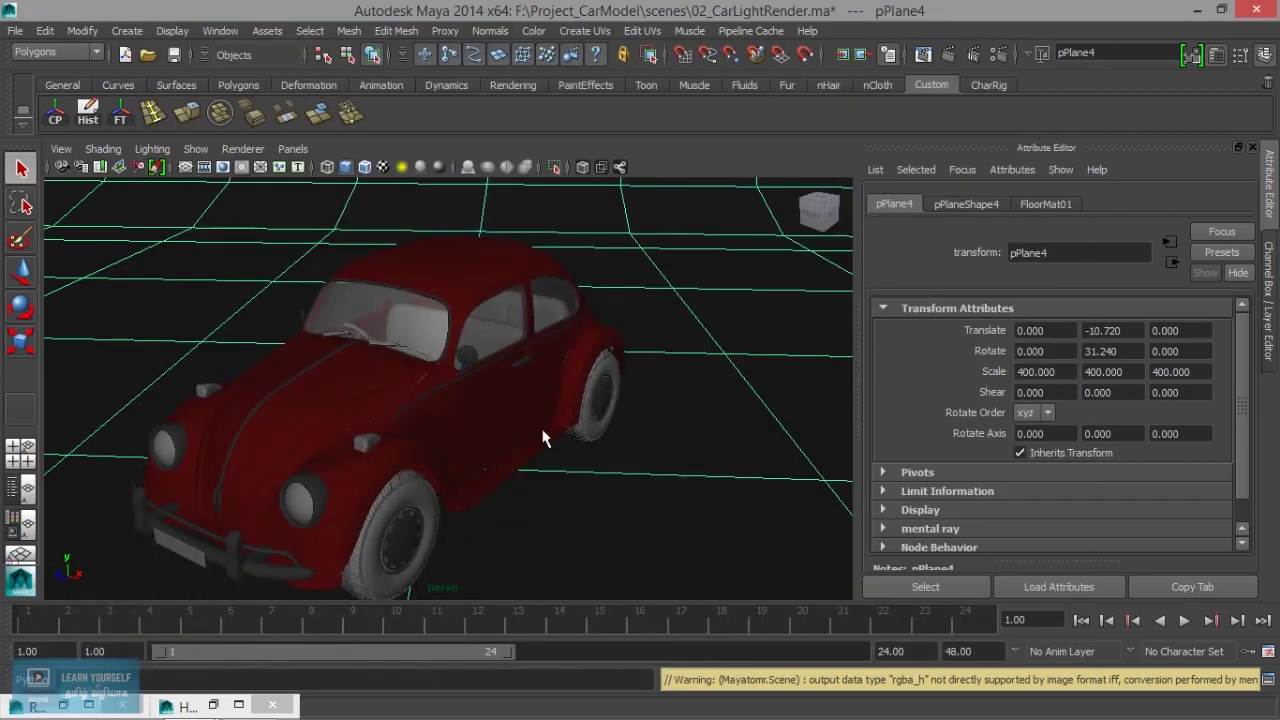
- Give the front tire a new mental ray mia_material_x_passes material
{"action": "scroll", "coordinate": [497, 451], "scroll_direction": "up", "scroll_amount": 1}
{"action": "scroll", "coordinate": [563, 306], "scroll_direction": "up", "scroll_amount": 2}
{"action": "scroll", "coordinate": [486, 334], "scroll_direction": "up", "scroll_amount": 2}
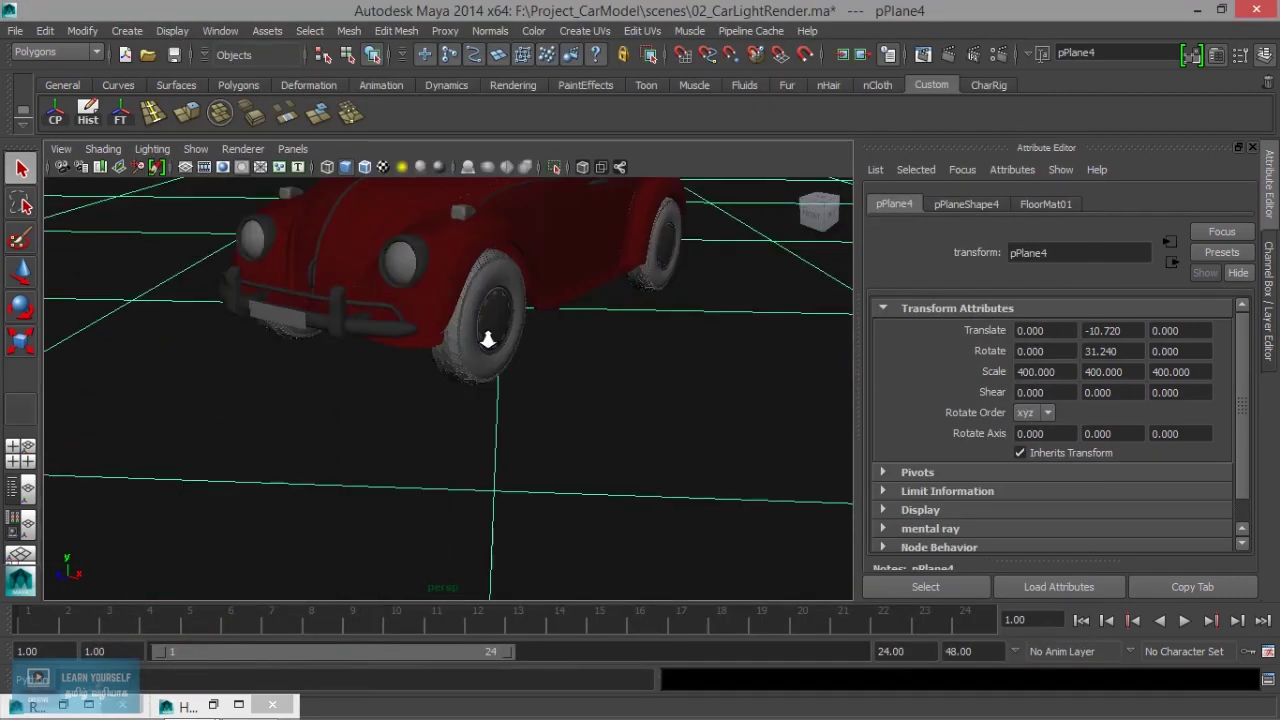
{"action": "scroll", "coordinate": [593, 385], "scroll_direction": "up", "scroll_amount": 3}
{"action": "mouse_move", "coordinate": [593, 385]}
{"action": "left_mouse_down", "text": "alt"}
{"action": "mouse_move", "coordinate": [543, 380]}
{"action": "mouse_move", "coordinate": [491, 466]}
{"action": "left_mouse_up", "text": "alt"}
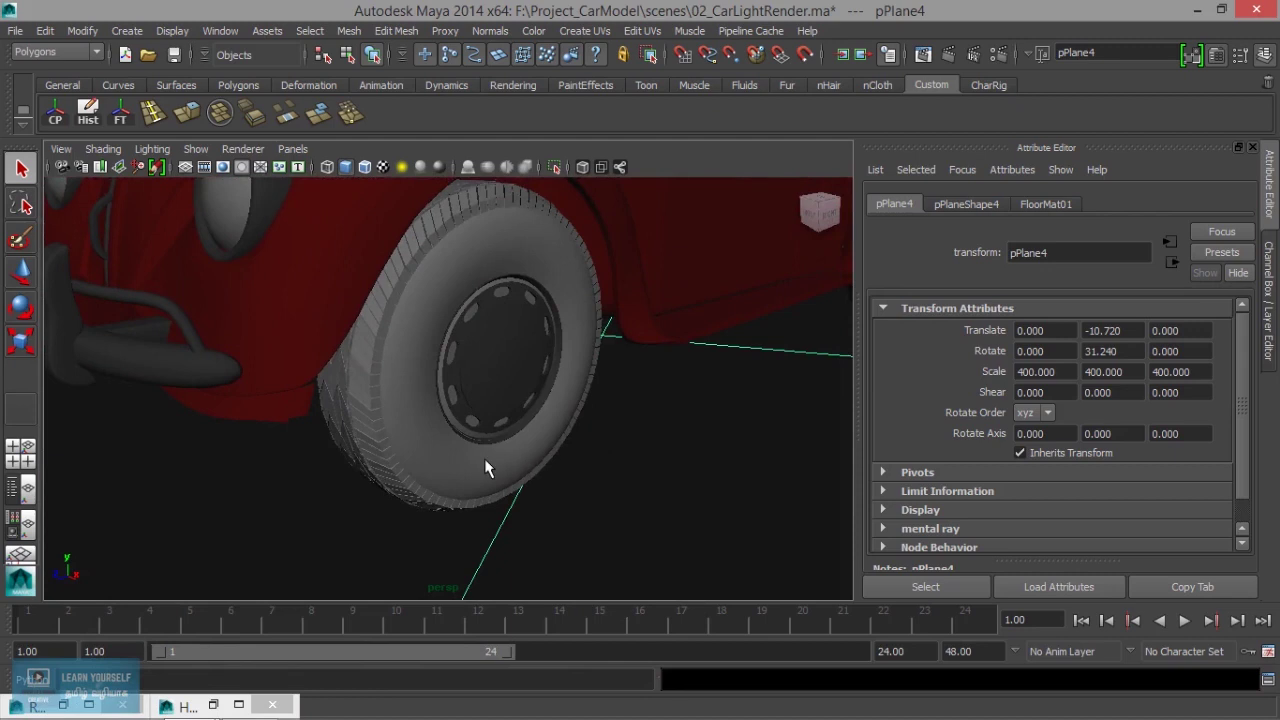
{"action": "left_click", "coordinate": [399, 434]}
{"action": "right_click_drag", "start_coordinate": [399, 433], "coordinate": [387, 637]}
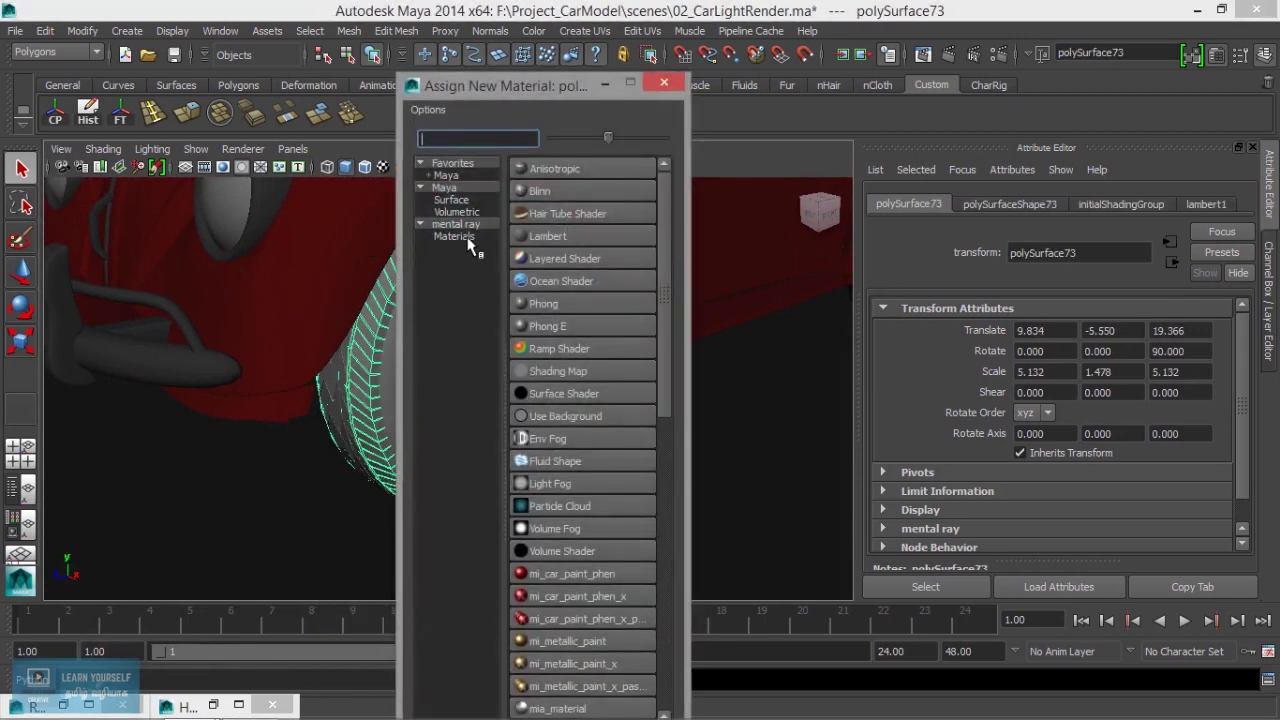
{"action": "left_click", "coordinate": [466, 237]}
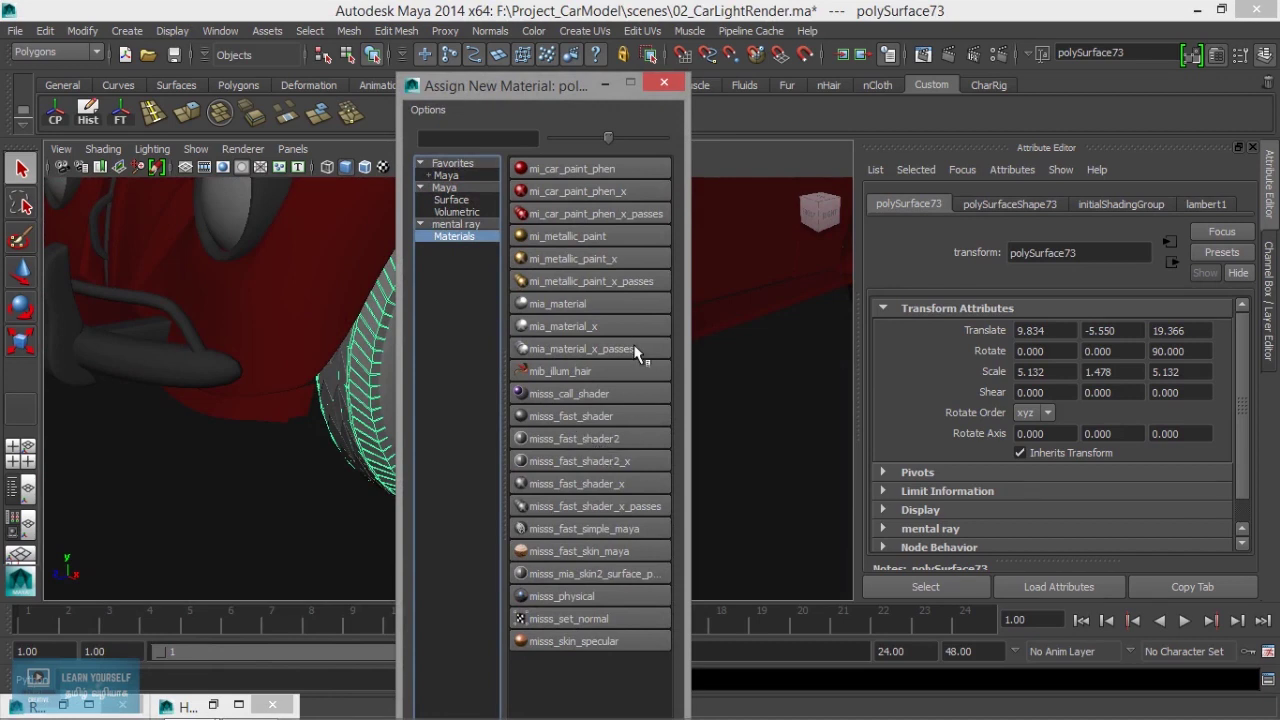
{"action": "left_click", "coordinate": [636, 350]}
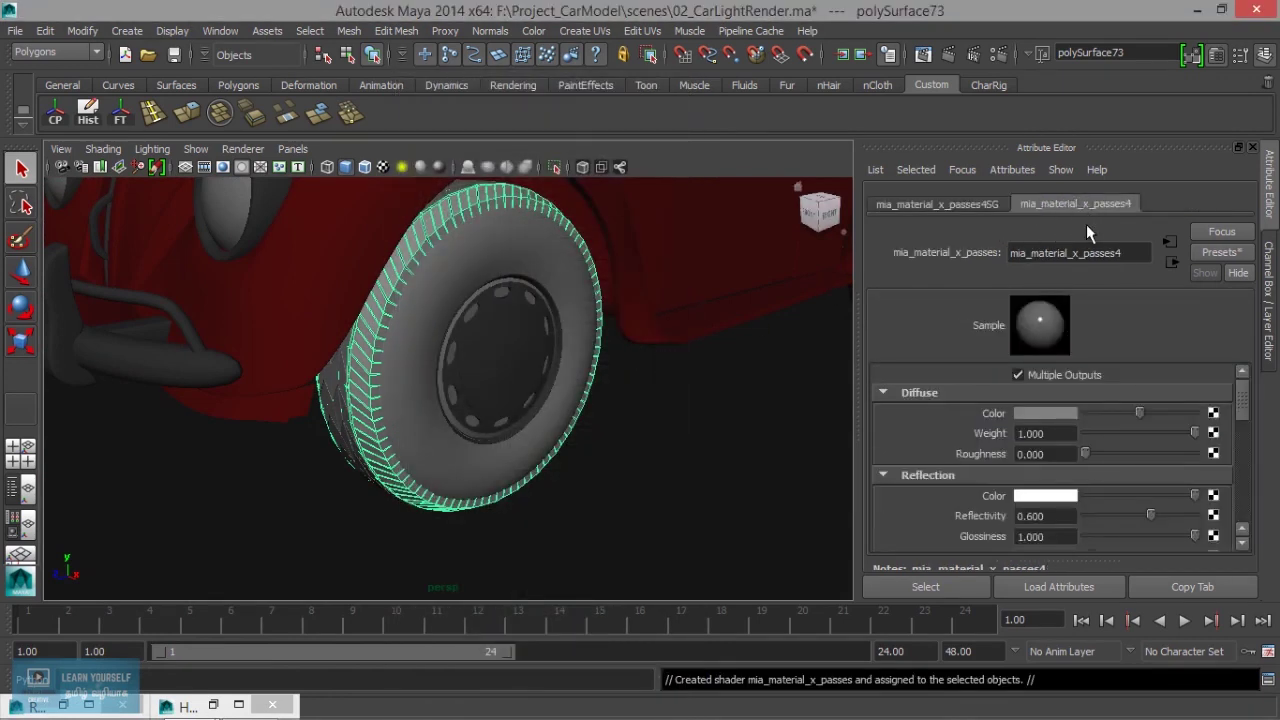
- Name the material RubberMat01 and apply the Rubber preset (reflectivity 0.500, glossiness 0.250)
{"action": "double_click", "coordinate": [1137, 252]}
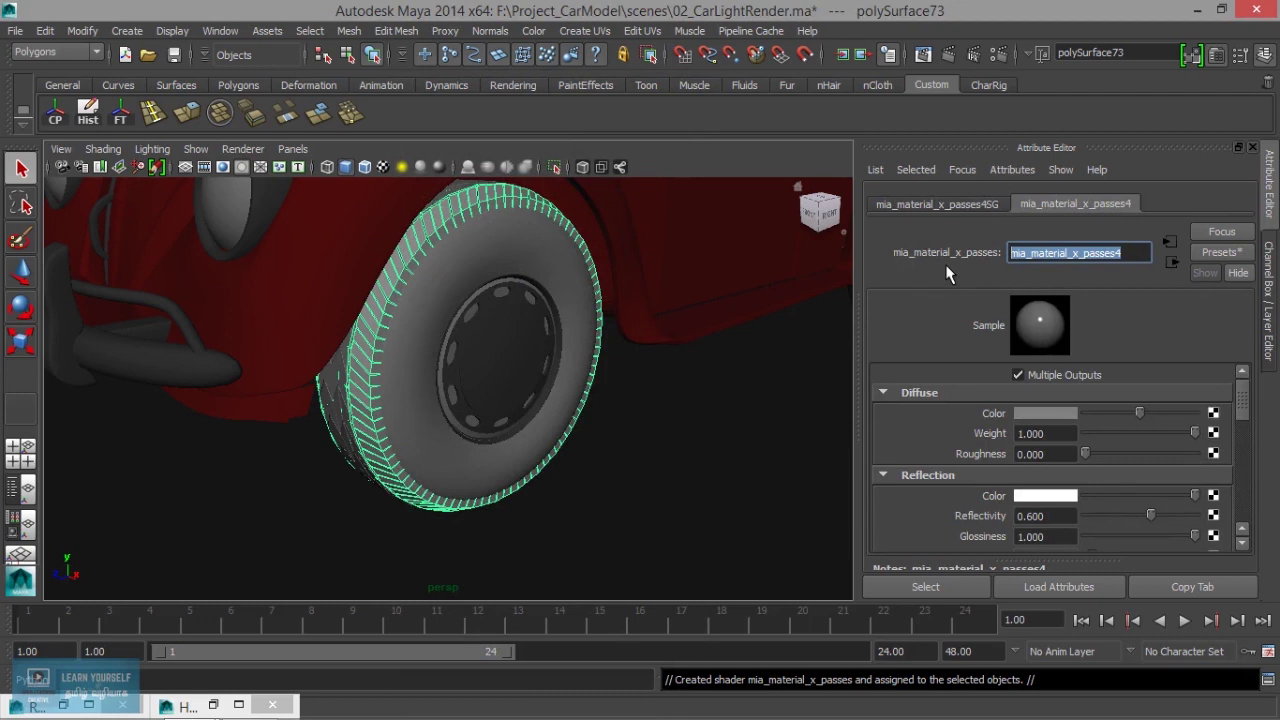
{"action": "type", "text": "RubberMat01"}
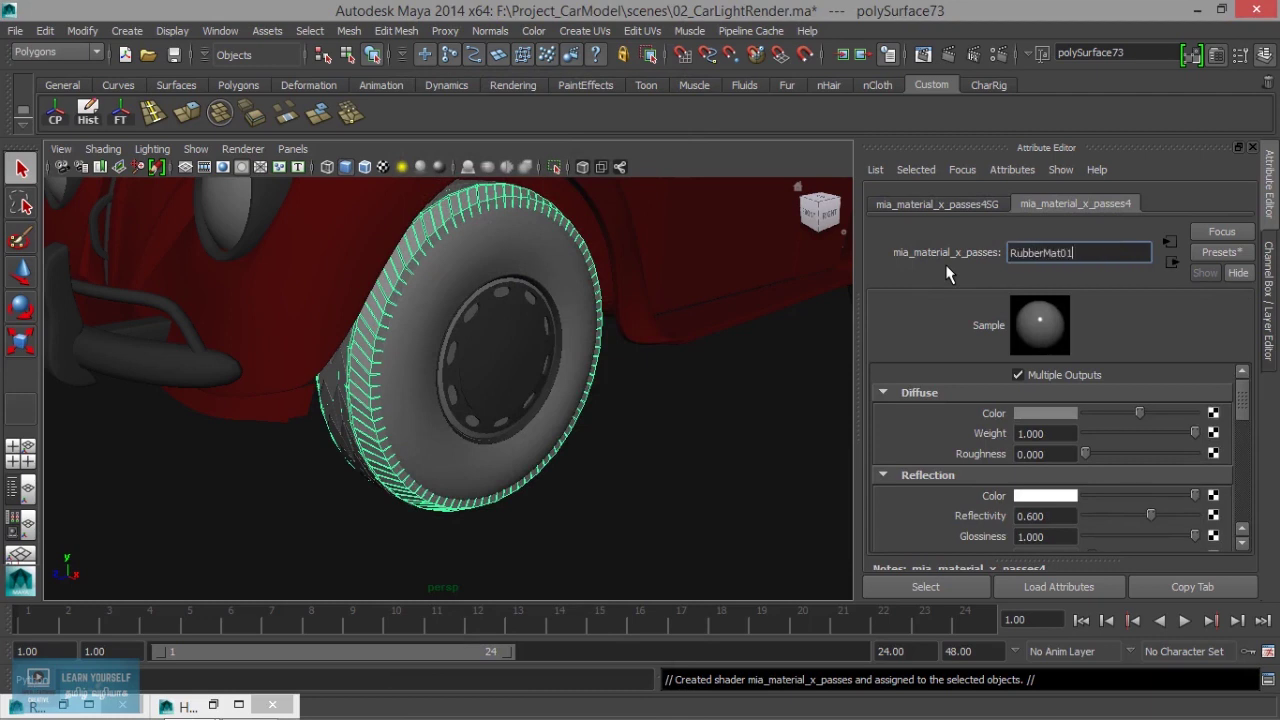
{"action": "key", "text": "Return"}
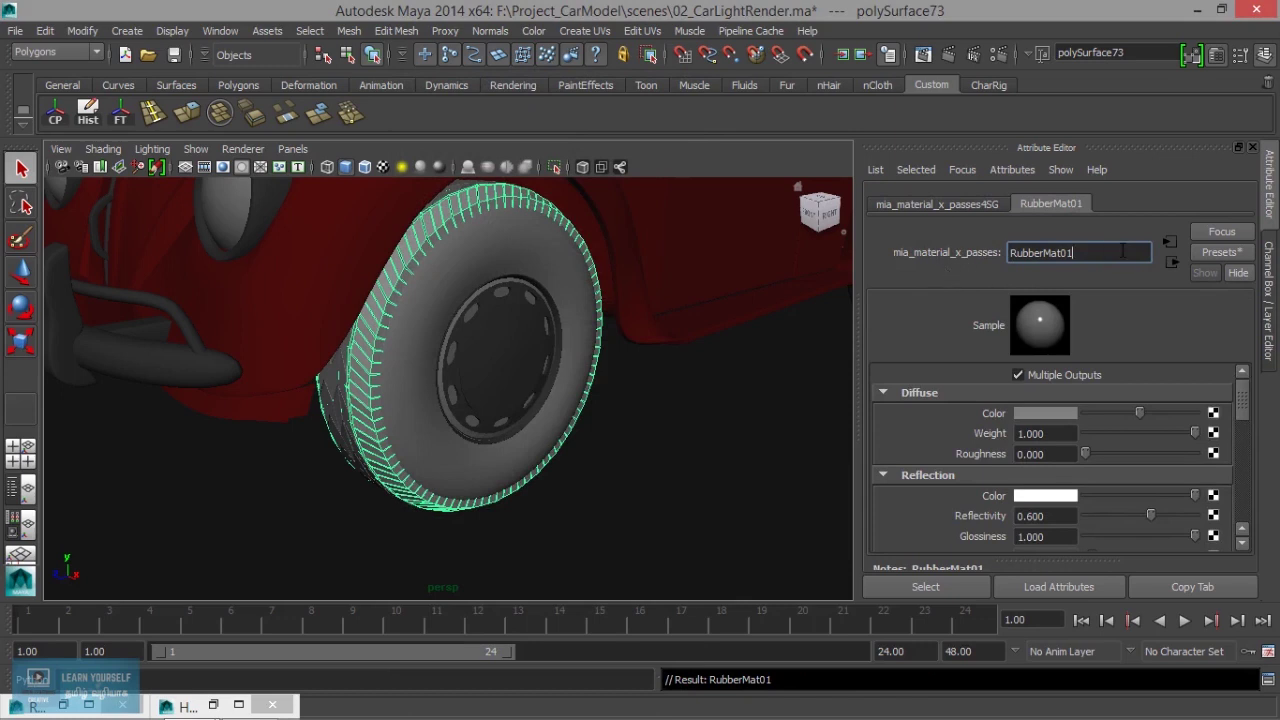
{"action": "left_click", "coordinate": [1222, 252]}
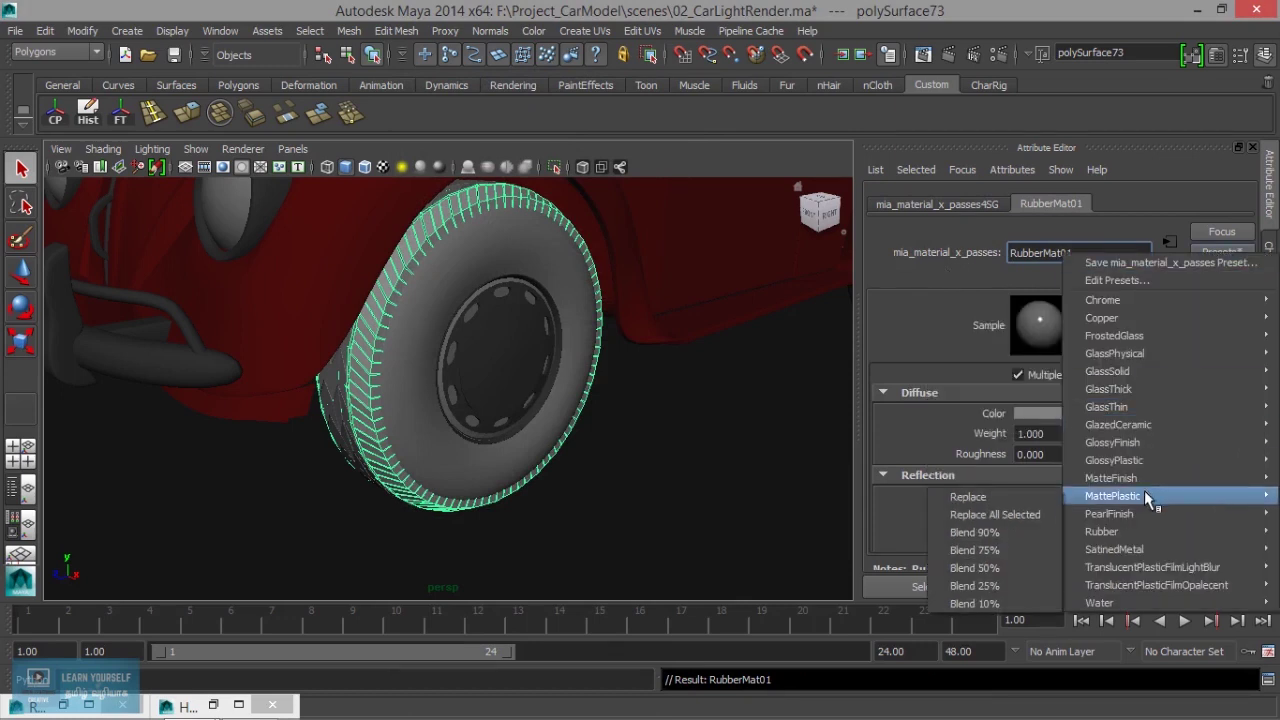
{"action": "mouse_move", "coordinate": [1102, 531]}
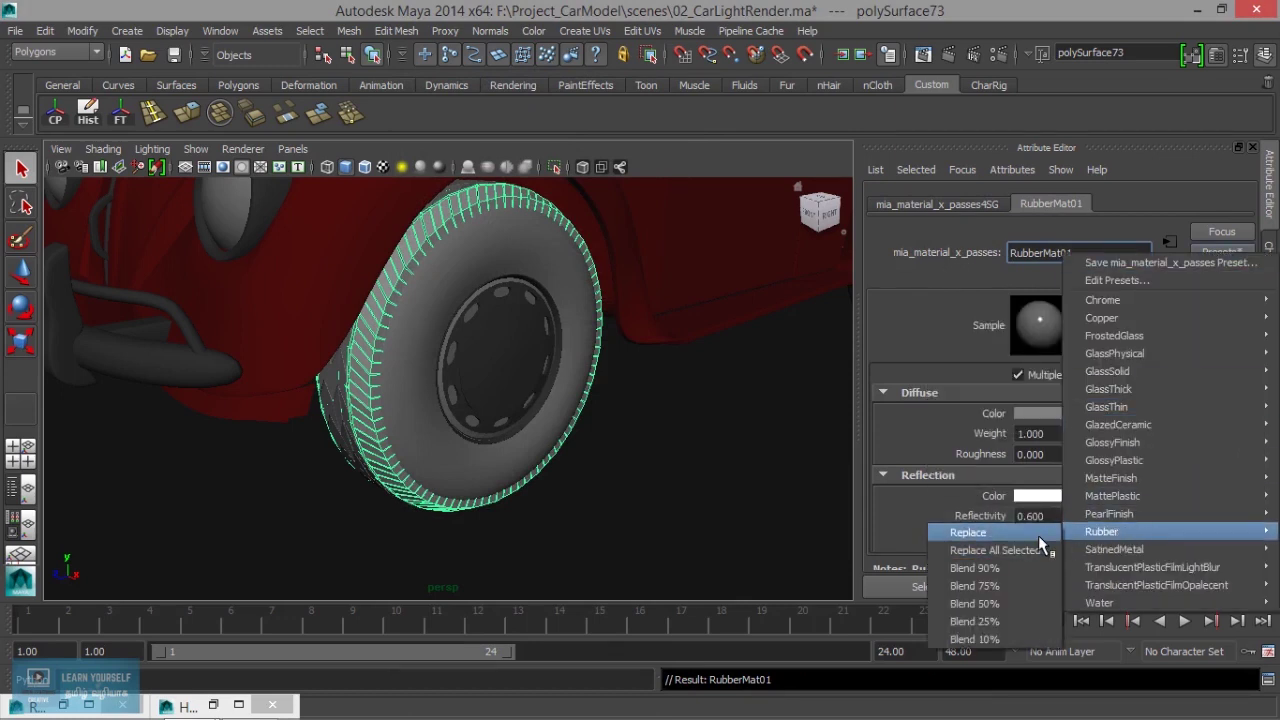
{"action": "left_click", "coordinate": [1041, 536]}
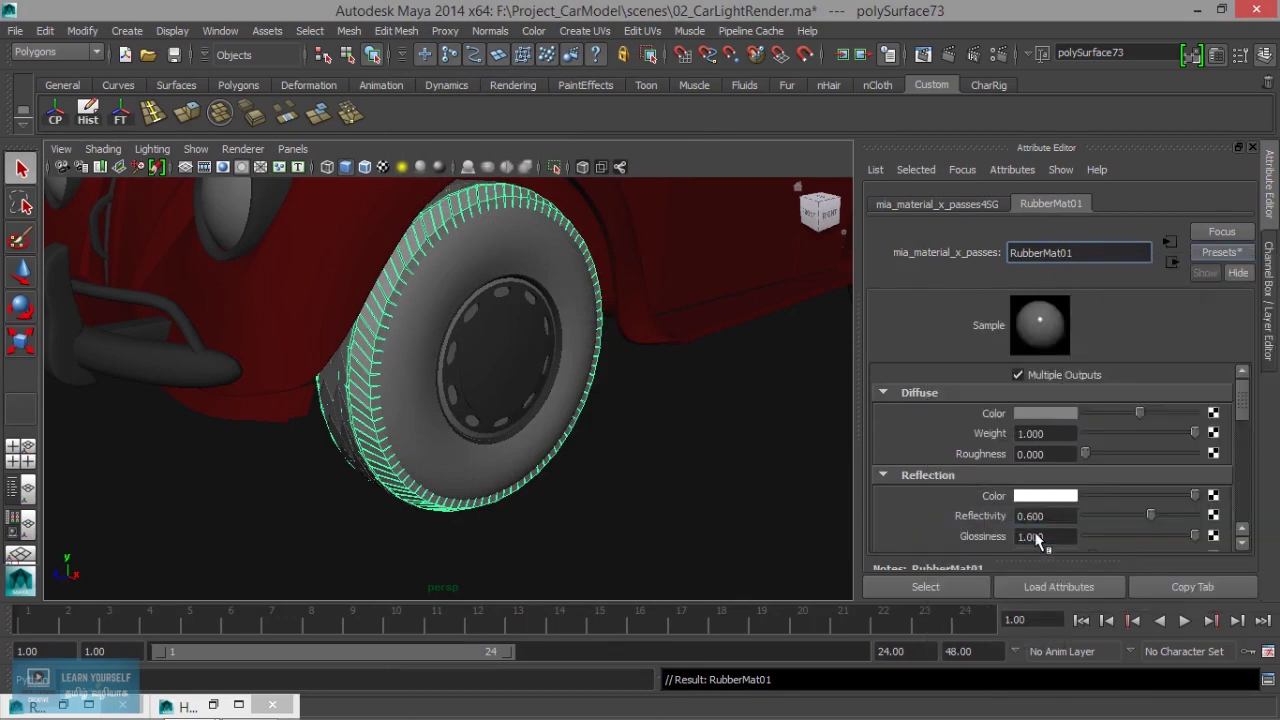
{"action": "left_click", "coordinate": [410, 460]}
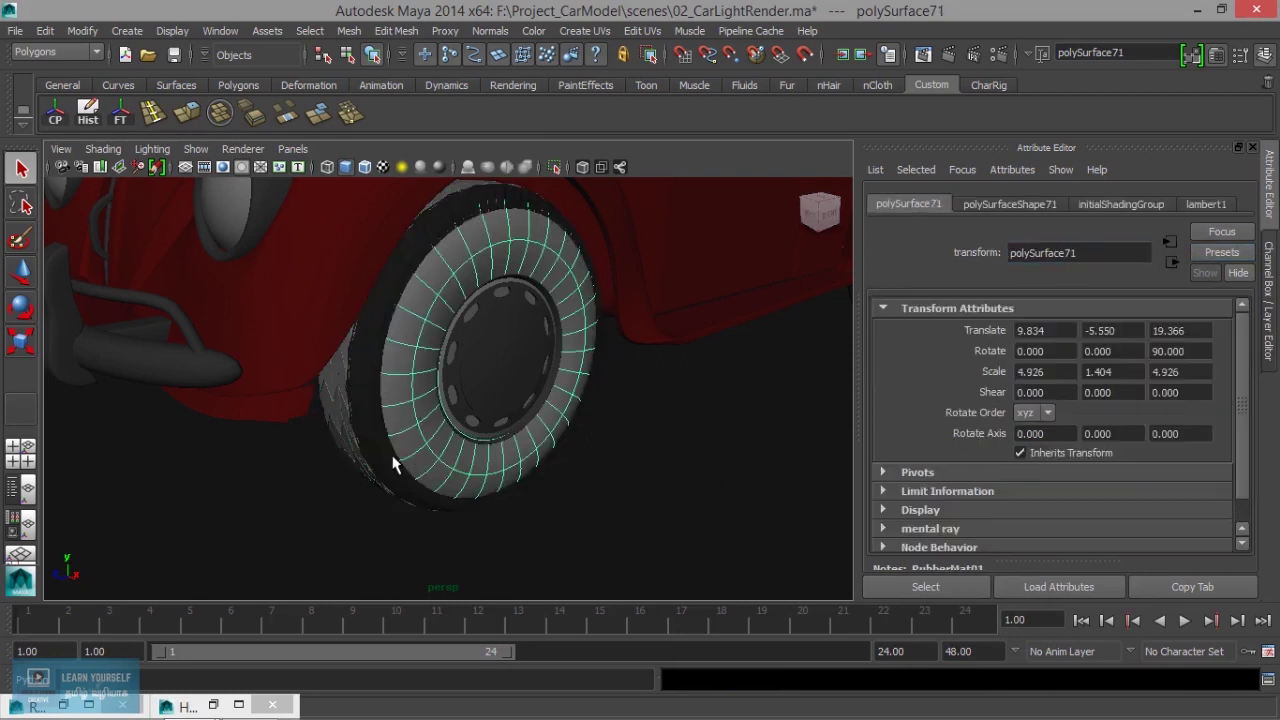
- Assign the existing RubberMat01 material to the selected tire piece
{"action": "right_click", "coordinate": [414, 449]}
{"action": "mouse_move", "coordinate": [408, 670]}
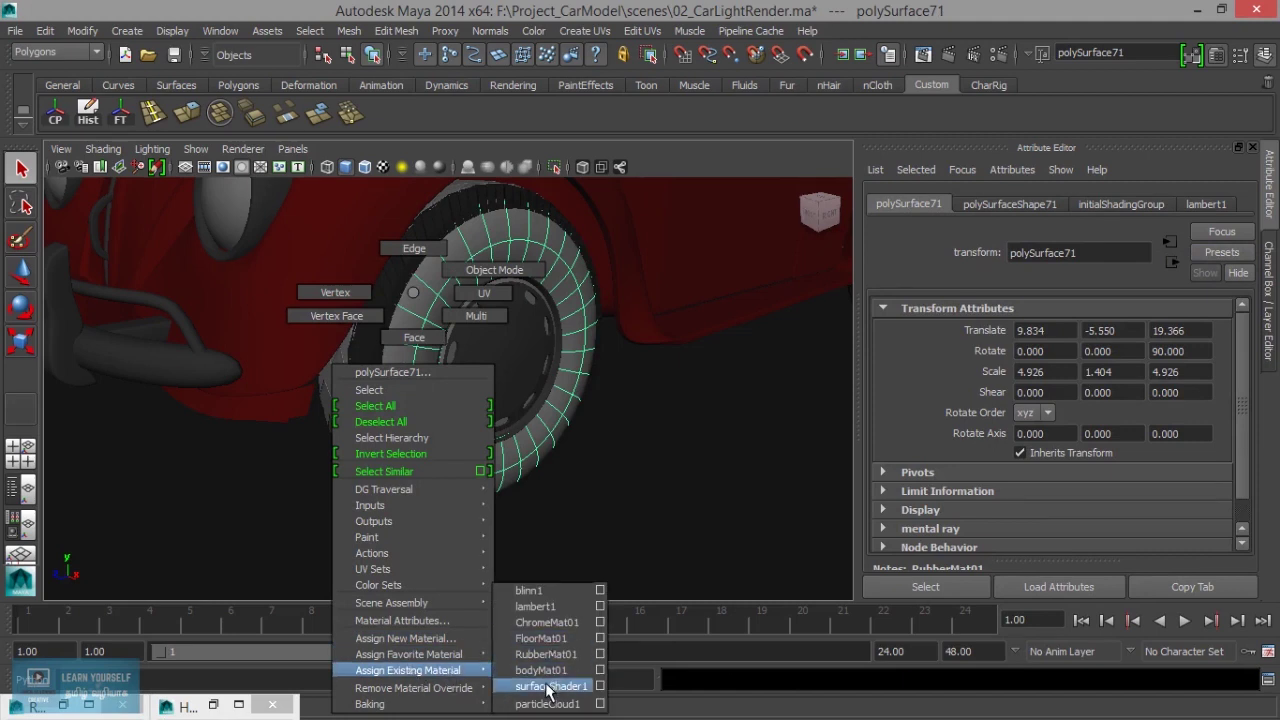
{"action": "left_click", "coordinate": [545, 654]}
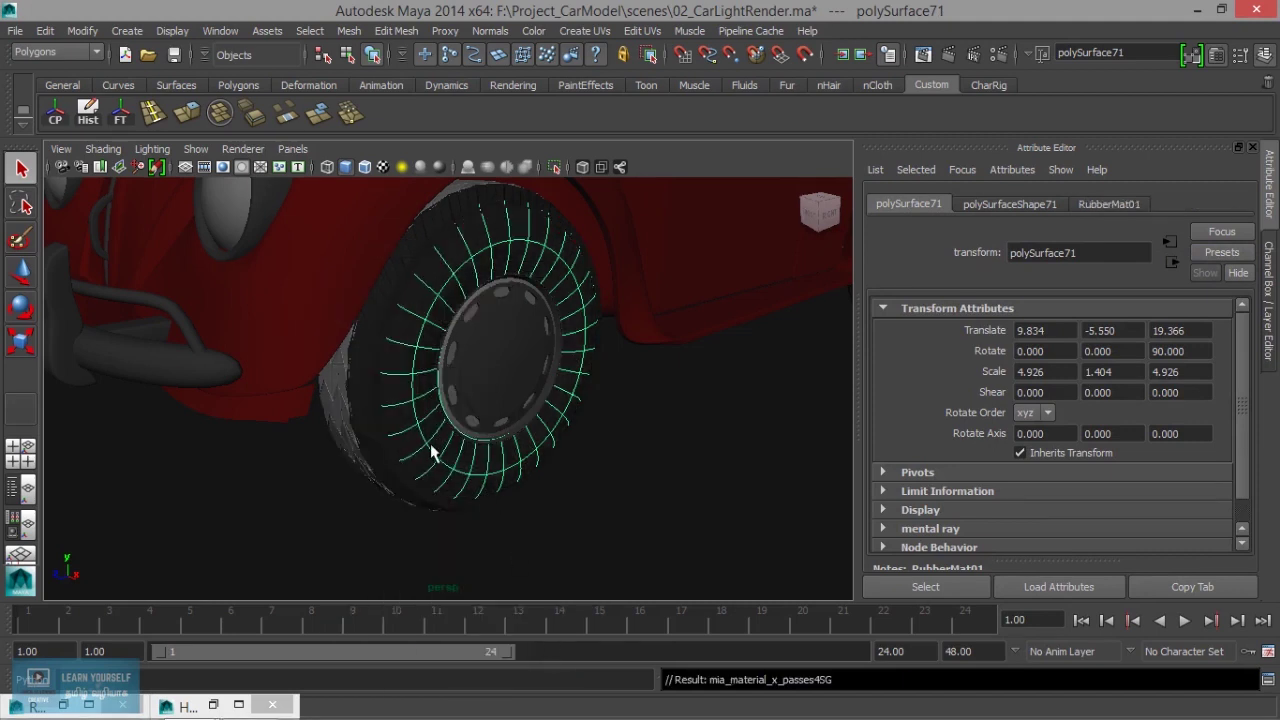
{"action": "right_click_drag", "start_coordinate": [434, 449], "coordinate": [496, 486], "text": "alt"}
{"action": "mouse_move", "coordinate": [496, 486]}
{"action": "left_mouse_down", "text": "alt"}
{"action": "mouse_move", "coordinate": [457, 457]}
{"action": "mouse_move", "coordinate": [443, 471]}
{"action": "left_mouse_up", "text": "alt"}
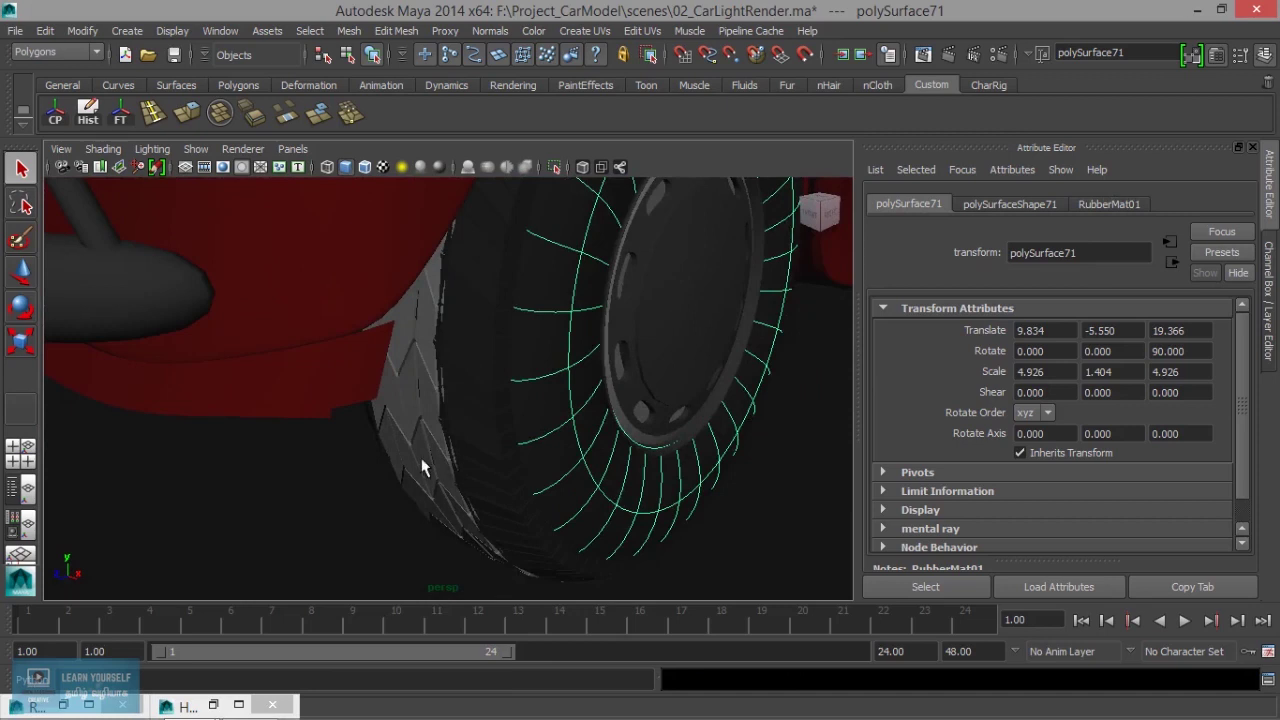
{"action": "left_click", "coordinate": [421, 464]}
{"action": "scroll", "coordinate": [423, 471], "scroll_direction": "down", "scroll_amount": 3}
{"action": "left_click_drag", "start_coordinate": [500, 437], "coordinate": [320, 443], "text": "alt"}
{"action": "scroll", "coordinate": [449, 471], "scroll_direction": "up", "scroll_amount": 2}
{"action": "scroll", "coordinate": [449, 471], "scroll_direction": "up", "scroll_amount": 1}
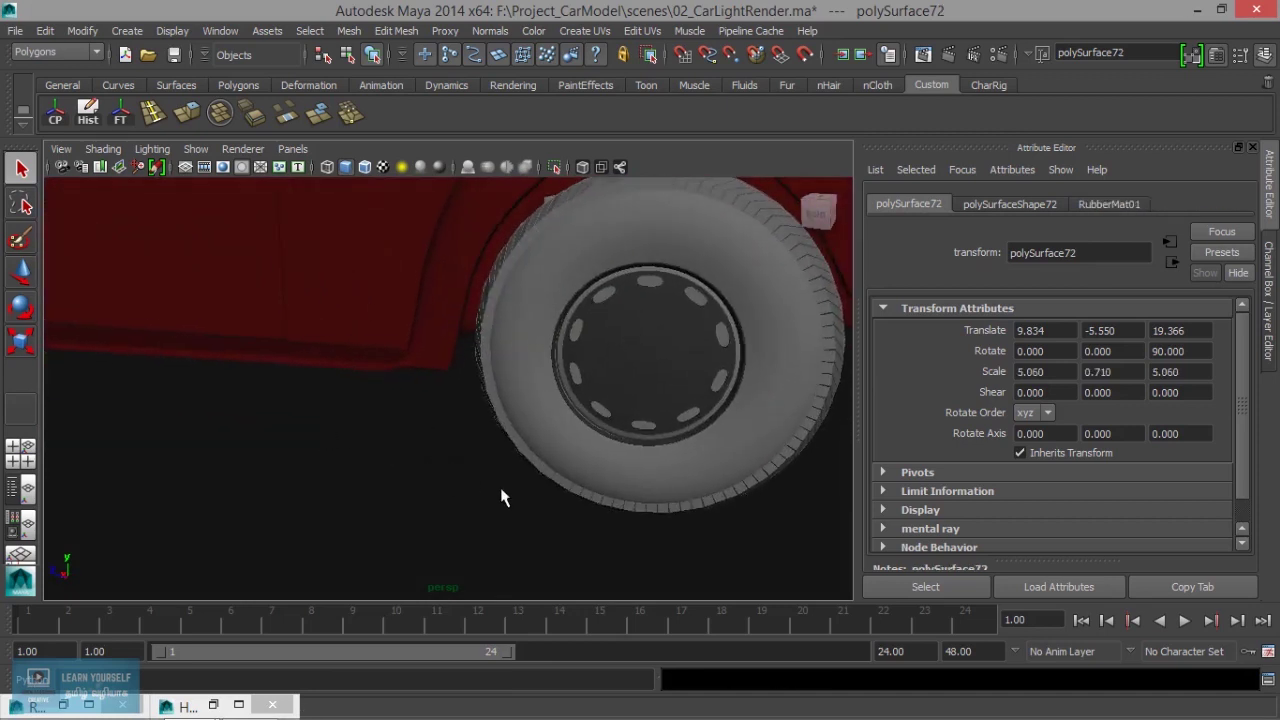
{"action": "left_click", "coordinate": [655, 497]}
{"action": "left_click", "coordinate": [663, 517]}
- Give the tread piece polySurface26 the RubberMat01 material
{"action": "mouse_move", "coordinate": [551, 478]}
{"action": "left_mouse_down", "text": "alt"}
{"action": "mouse_move", "coordinate": [631, 480]}
{"action": "mouse_move", "coordinate": [406, 549]}
{"action": "mouse_move", "coordinate": [540, 514]}
{"action": "left_mouse_up", "text": "alt"}
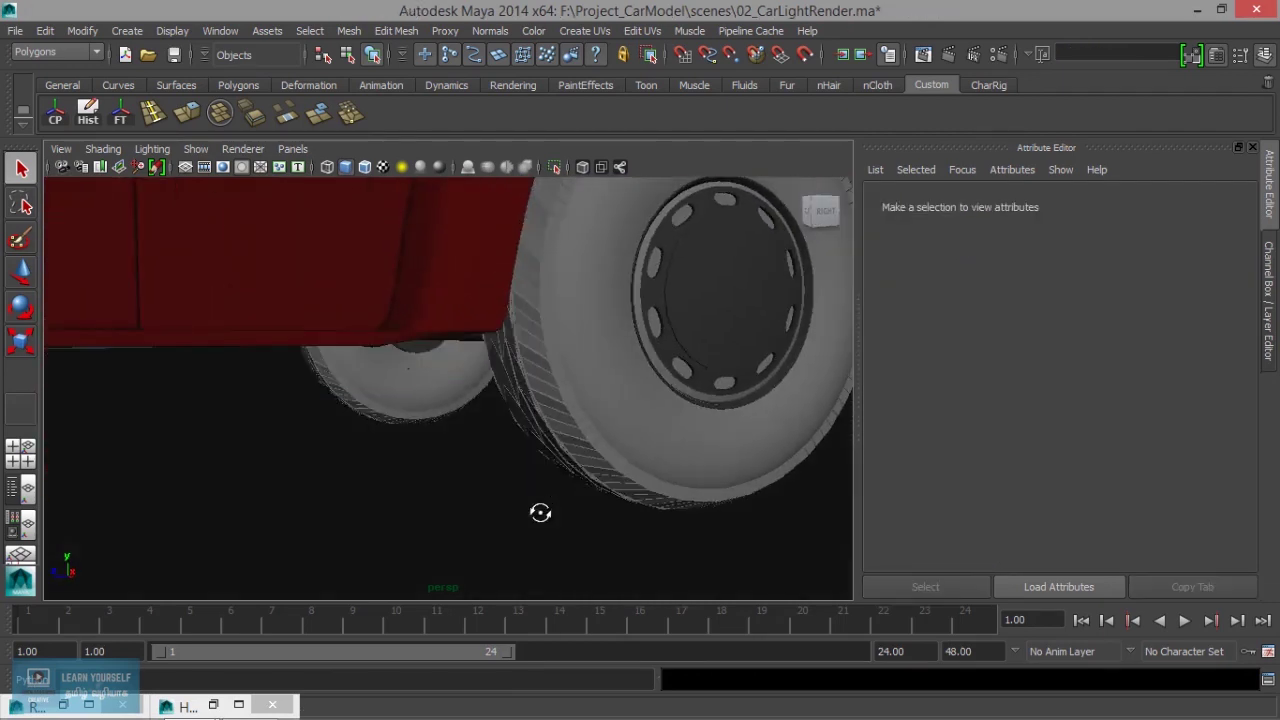
{"action": "left_click", "coordinate": [637, 403]}
{"action": "left_click", "coordinate": [572, 455]}
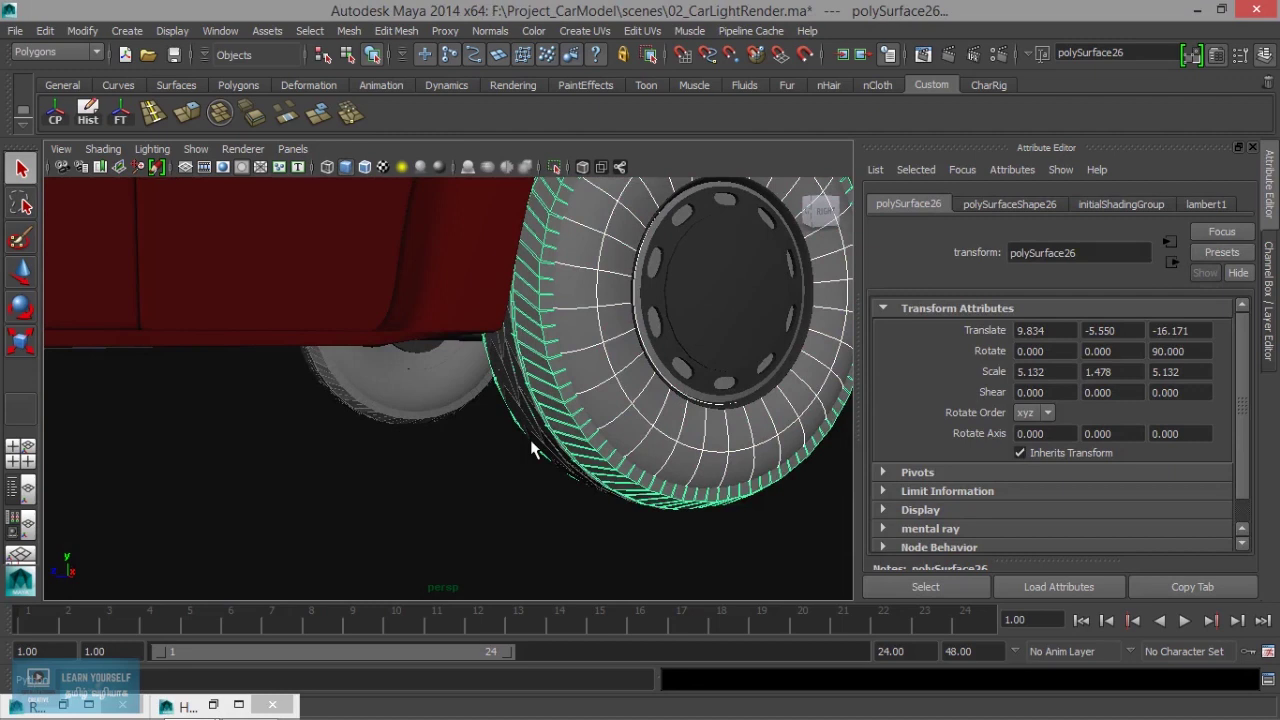
{"action": "left_click", "coordinate": [531, 450]}
{"action": "left_click", "coordinate": [568, 428]}
{"action": "mouse_move", "coordinate": [566, 434]}
{"action": "left_mouse_down", "text": "alt"}
{"action": "mouse_move", "coordinate": [520, 463]}
{"action": "mouse_move", "coordinate": [569, 487]}
{"action": "left_mouse_up", "text": "alt"}
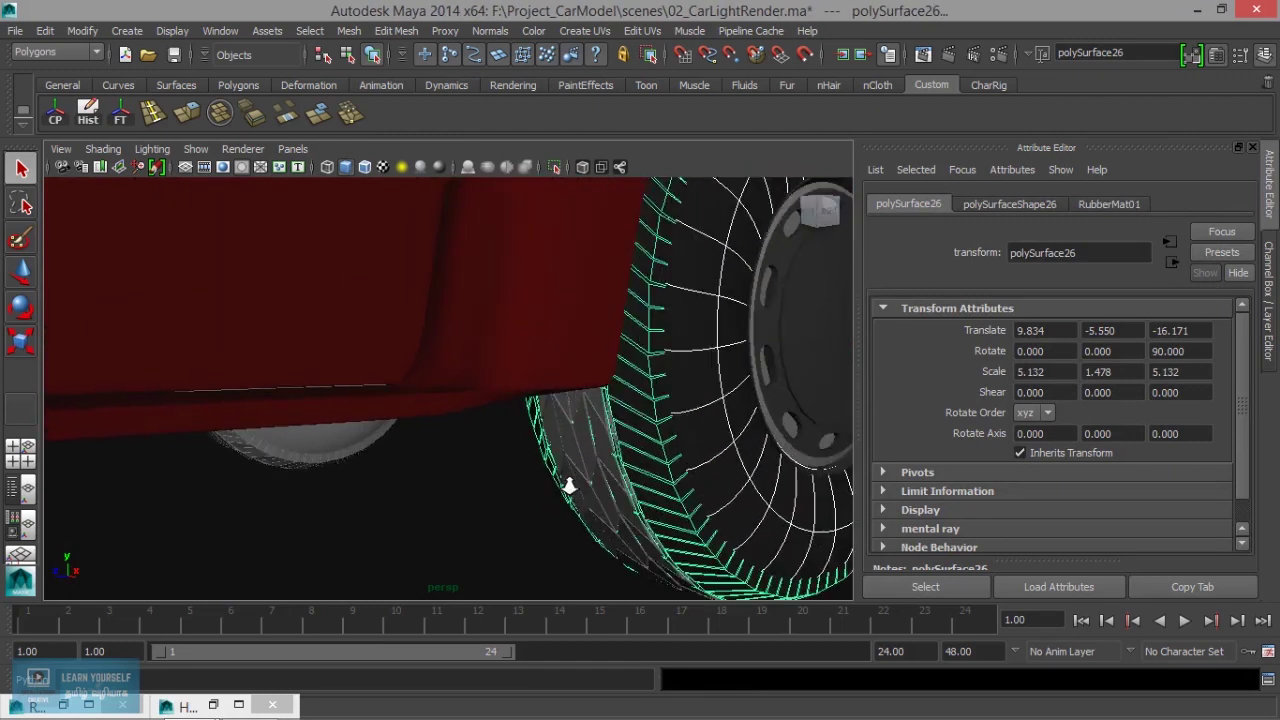
{"action": "left_click", "coordinate": [582, 496]}
- Apply RubberMat01 to the rear tire piece polySurface83 by repeating with G
{"action": "scroll", "coordinate": [585, 497], "scroll_direction": "down", "scroll_amount": 2}
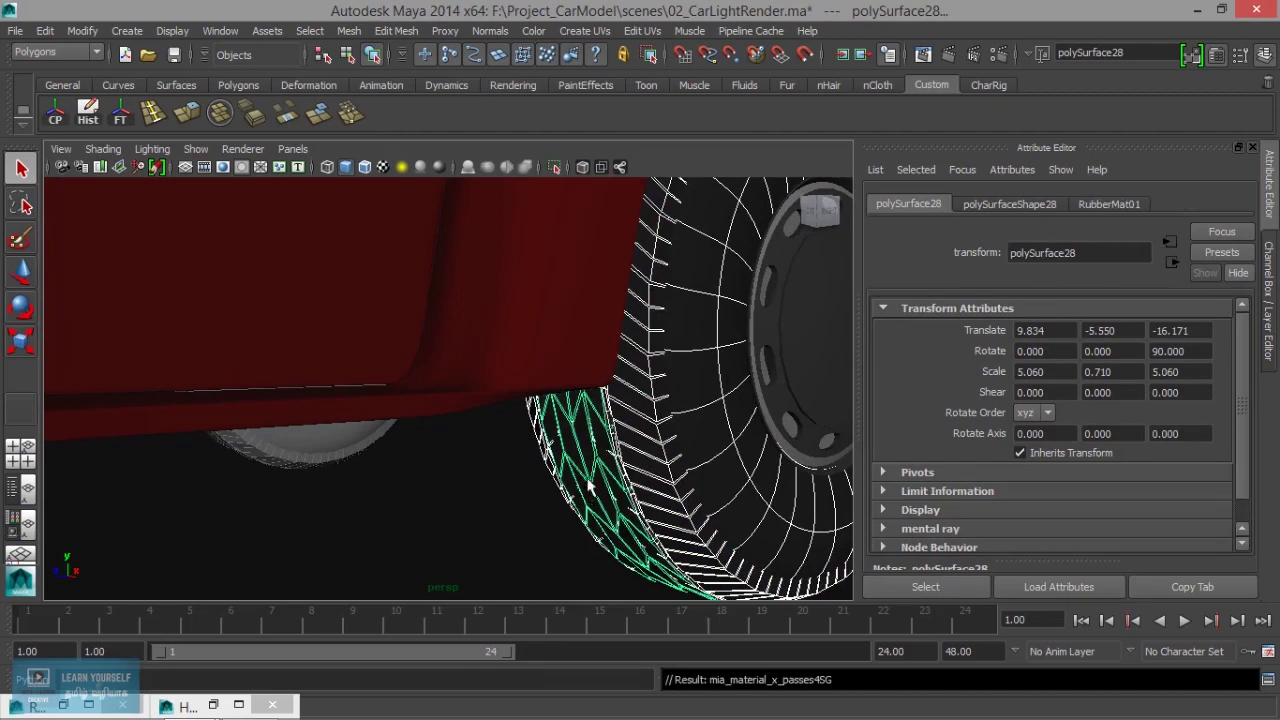
{"action": "scroll", "coordinate": [588, 490], "scroll_direction": "down", "scroll_amount": 3}
{"action": "mouse_move", "coordinate": [588, 490]}
{"action": "left_mouse_down", "text": "alt"}
{"action": "mouse_move", "coordinate": [449, 449]}
{"action": "mouse_move", "coordinate": [318, 459]}
{"action": "left_mouse_up", "text": "alt"}
{"action": "scroll", "coordinate": [606, 503], "scroll_direction": "up", "scroll_amount": 3}
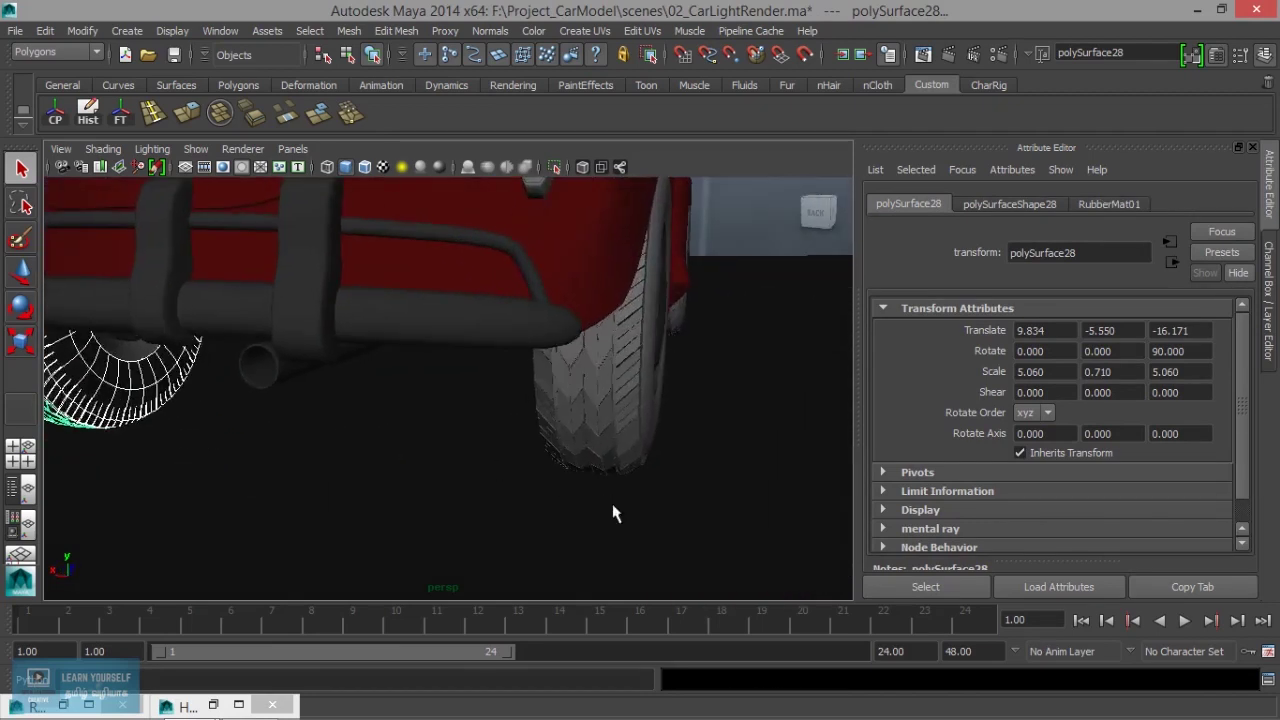
{"action": "left_click_drag", "start_coordinate": [606, 503], "coordinate": [509, 489], "text": "alt"}
{"action": "scroll", "coordinate": [651, 512], "scroll_direction": "up", "scroll_amount": 3}
{"action": "scroll", "coordinate": [651, 510], "scroll_direction": "up", "scroll_amount": 1}
{"action": "left_click", "coordinate": [665, 451]}
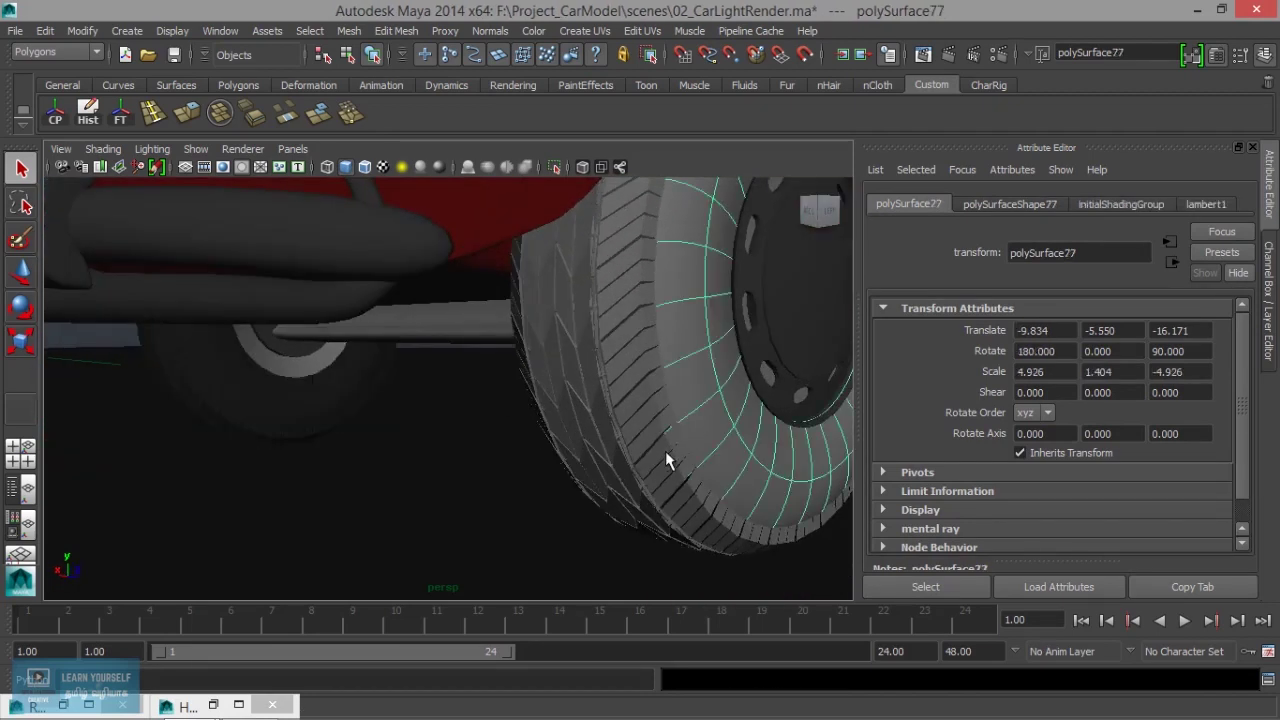
{"action": "left_click_drag", "start_coordinate": [665, 451], "coordinate": [371, 463], "text": "alt"}
{"action": "left_click", "coordinate": [371, 463]}
{"action": "key", "text": "g"}
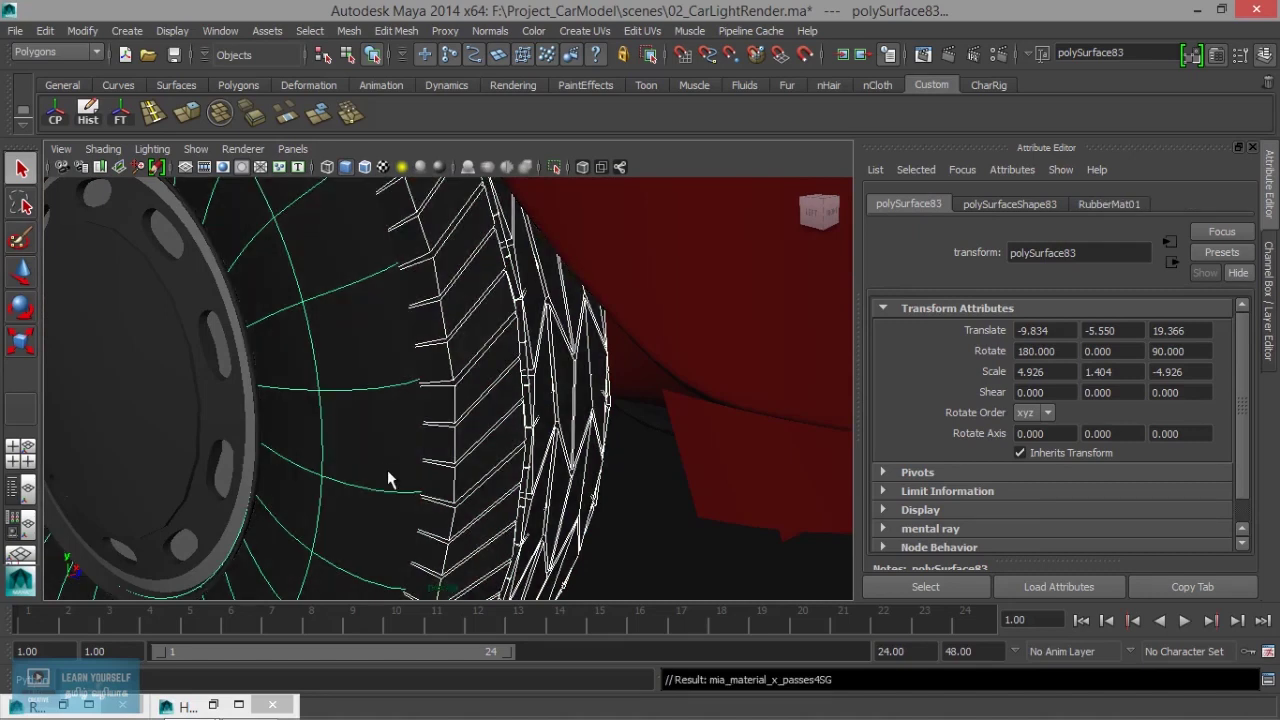
- Frame the front wheel and bring up the 1280x720 mental ray render of the Beetle
{"action": "scroll", "coordinate": [388, 474], "scroll_direction": "down", "scroll_amount": 5}
{"action": "left_click_drag", "start_coordinate": [491, 463], "coordinate": [295, 388], "text": "alt"}
{"action": "scroll", "coordinate": [574, 486], "scroll_direction": "up", "scroll_amount": 5}
{"action": "mouse_move", "coordinate": [574, 486]}
{"action": "left_mouse_down", "text": "alt"}
{"action": "mouse_move", "coordinate": [529, 517]}
{"action": "mouse_move", "coordinate": [649, 523]}
{"action": "mouse_move", "coordinate": [506, 494]}
{"action": "mouse_move", "coordinate": [649, 491]}
{"action": "mouse_move", "coordinate": [511, 489]}
{"action": "mouse_move", "coordinate": [428, 420]}
{"action": "left_mouse_up", "text": "alt"}
{"action": "scroll", "coordinate": [625, 515], "scroll_direction": "up", "scroll_amount": 2}
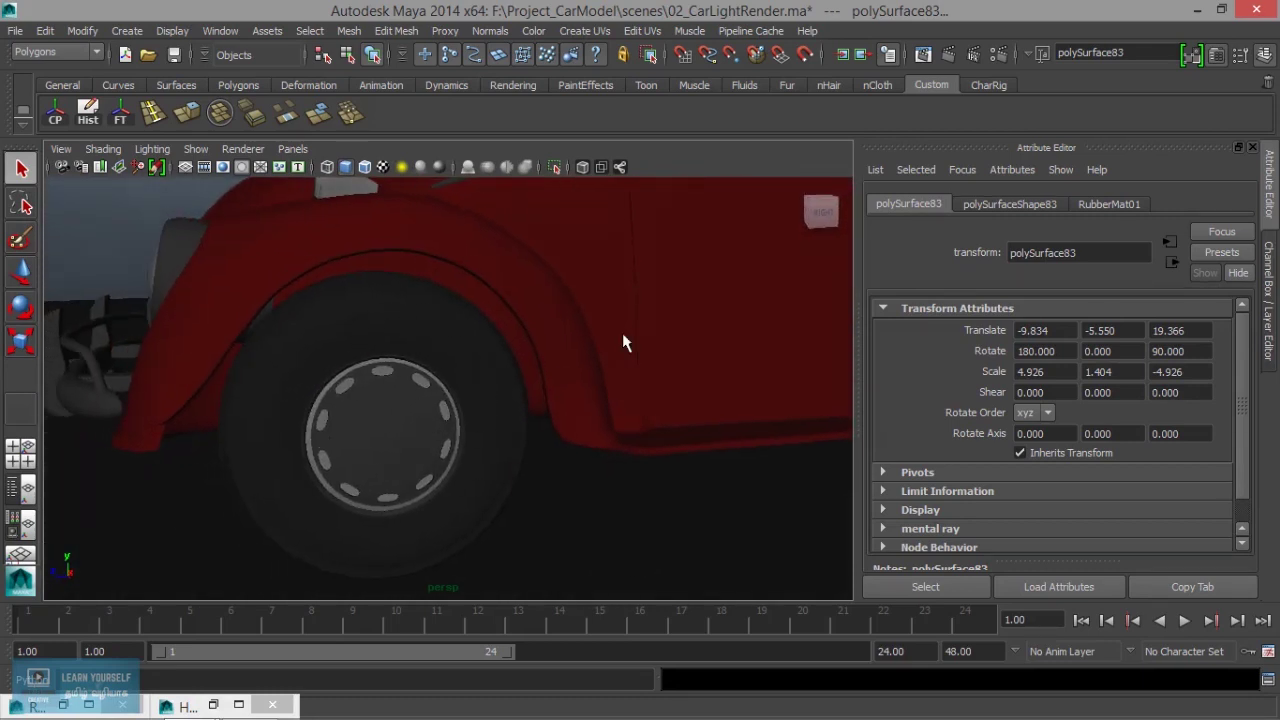
{"action": "left_click", "coordinate": [926, 53]}
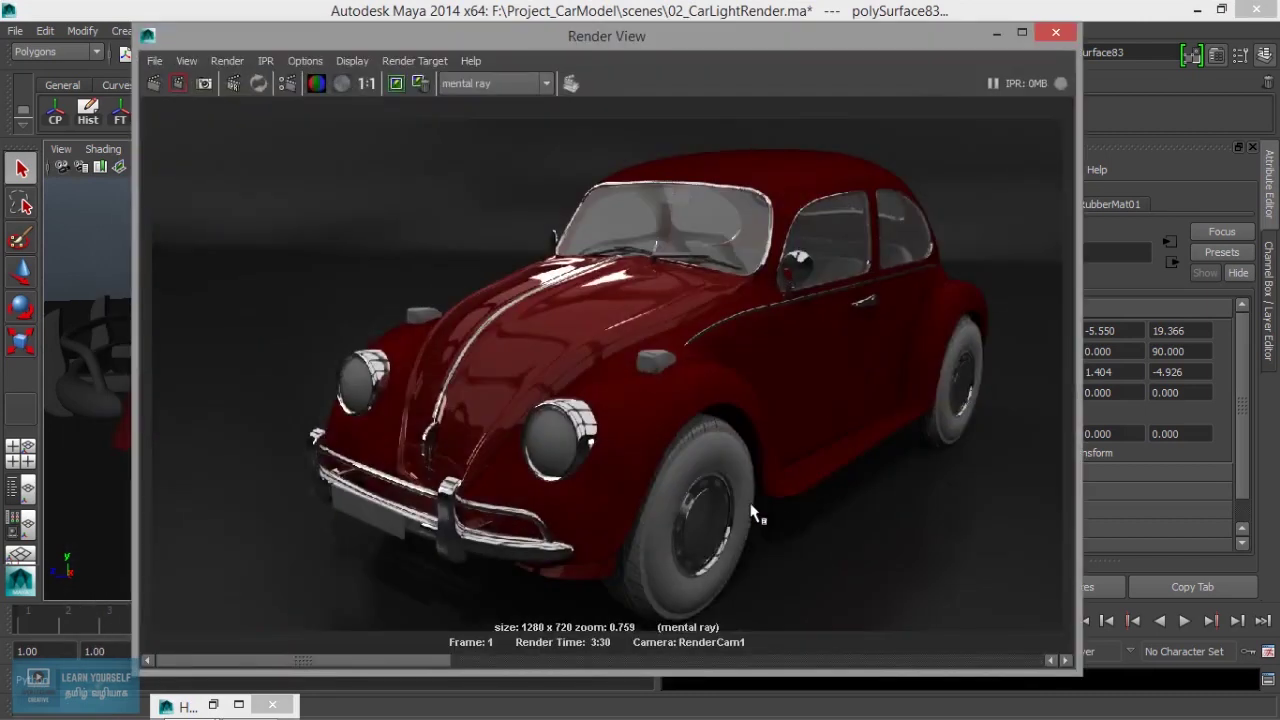
- Re-render only a region around the front wheel in mental ray
{"action": "left_click_drag", "start_coordinate": [576, 390], "coordinate": [817, 631]}
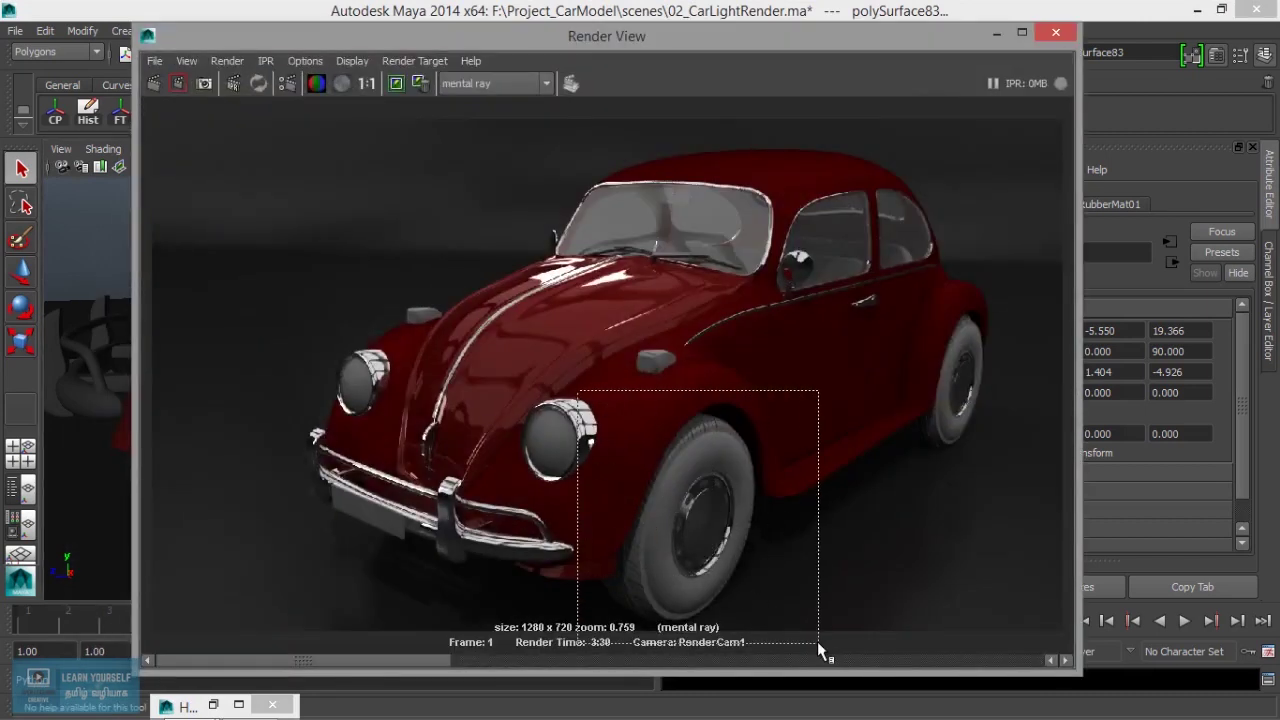
{"action": "left_click", "coordinate": [180, 88]}
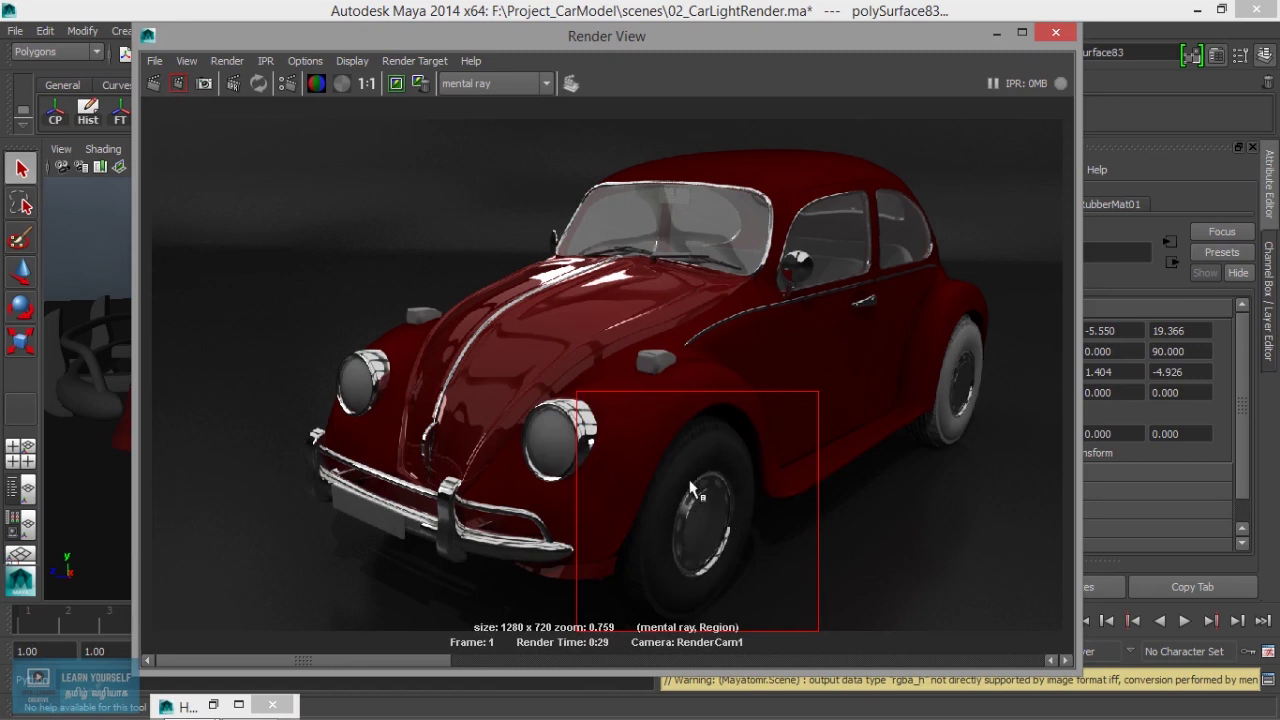
- Compare and zoom into the wheel render, then return to the viewport and select polySurface71
{"action": "left_click_drag", "start_coordinate": [416, 662], "coordinate": [520, 655]}
{"action": "scroll", "coordinate": [684, 565], "scroll_direction": "up", "scroll_amount": 3}
{"action": "middle_click_drag", "start_coordinate": [684, 565], "coordinate": [437, 408], "text": "alt"}
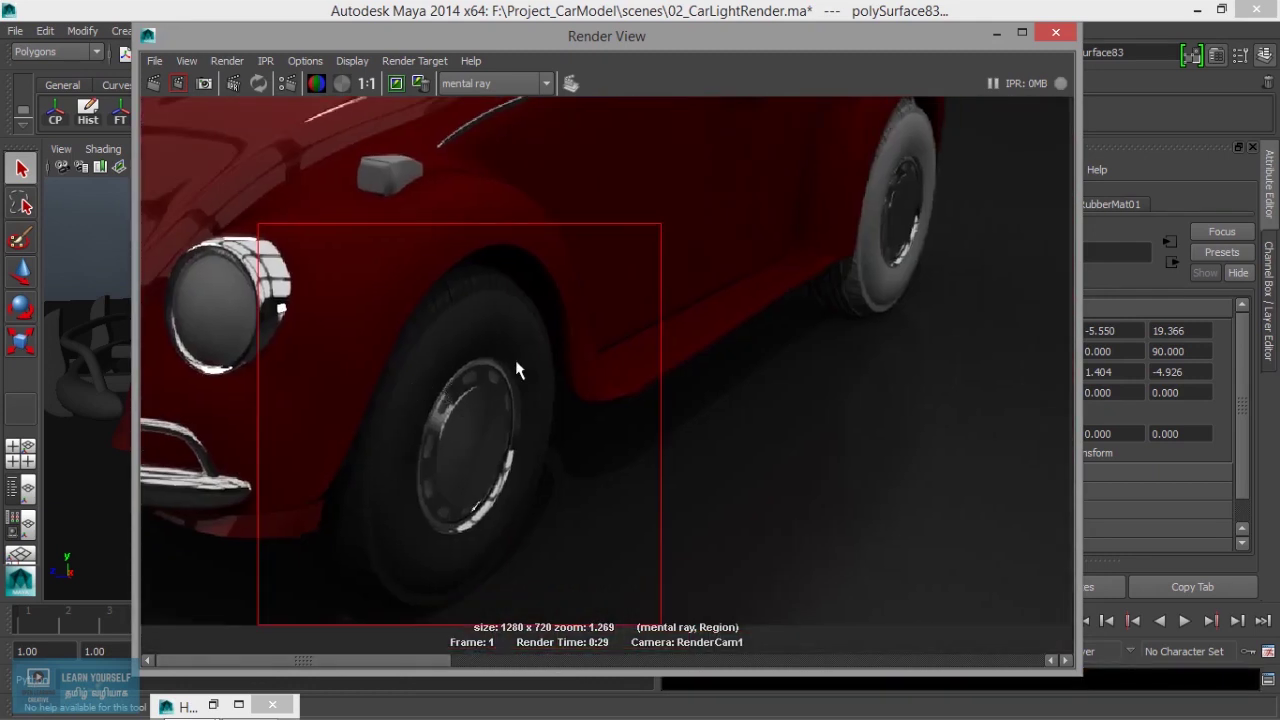
{"action": "left_click", "coordinate": [998, 36]}
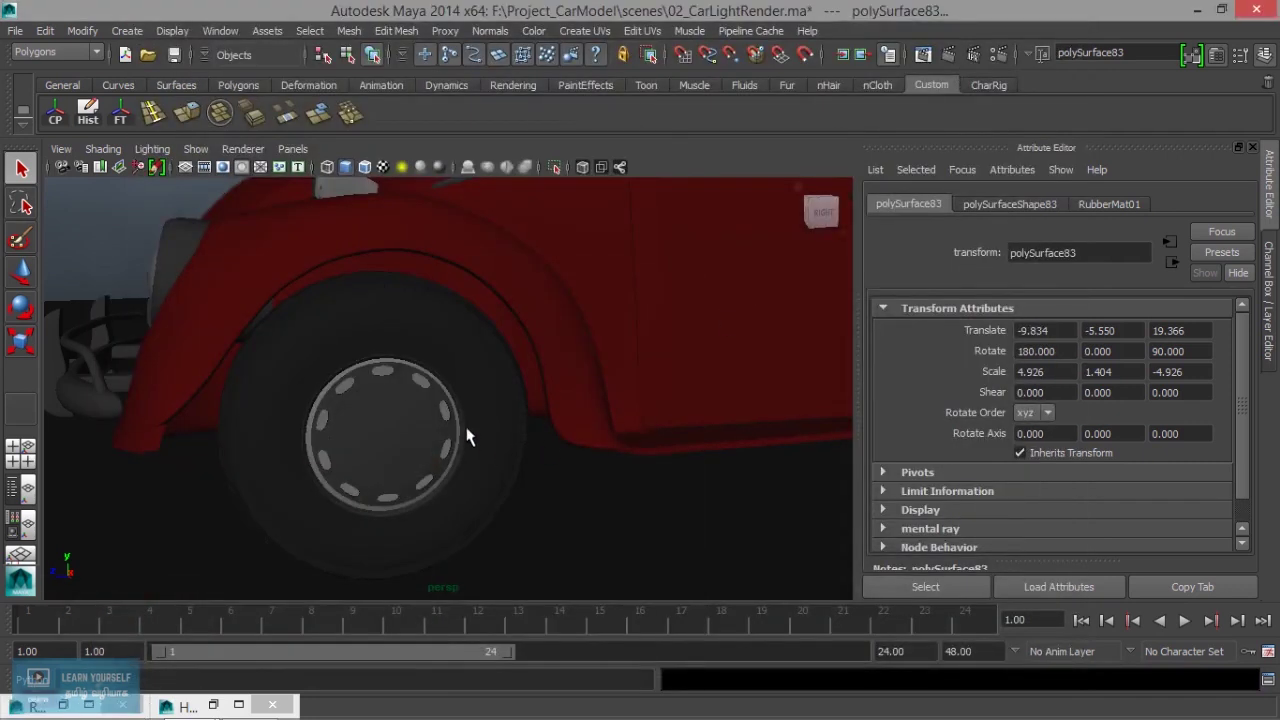
{"action": "left_click", "coordinate": [391, 340]}
{"action": "mouse_move", "coordinate": [385, 360]}
{"action": "left_mouse_down", "text": "alt"}
{"action": "mouse_move", "coordinate": [314, 360]}
{"action": "mouse_move", "coordinate": [330, 357]}
{"action": "left_mouse_up", "text": "alt"}
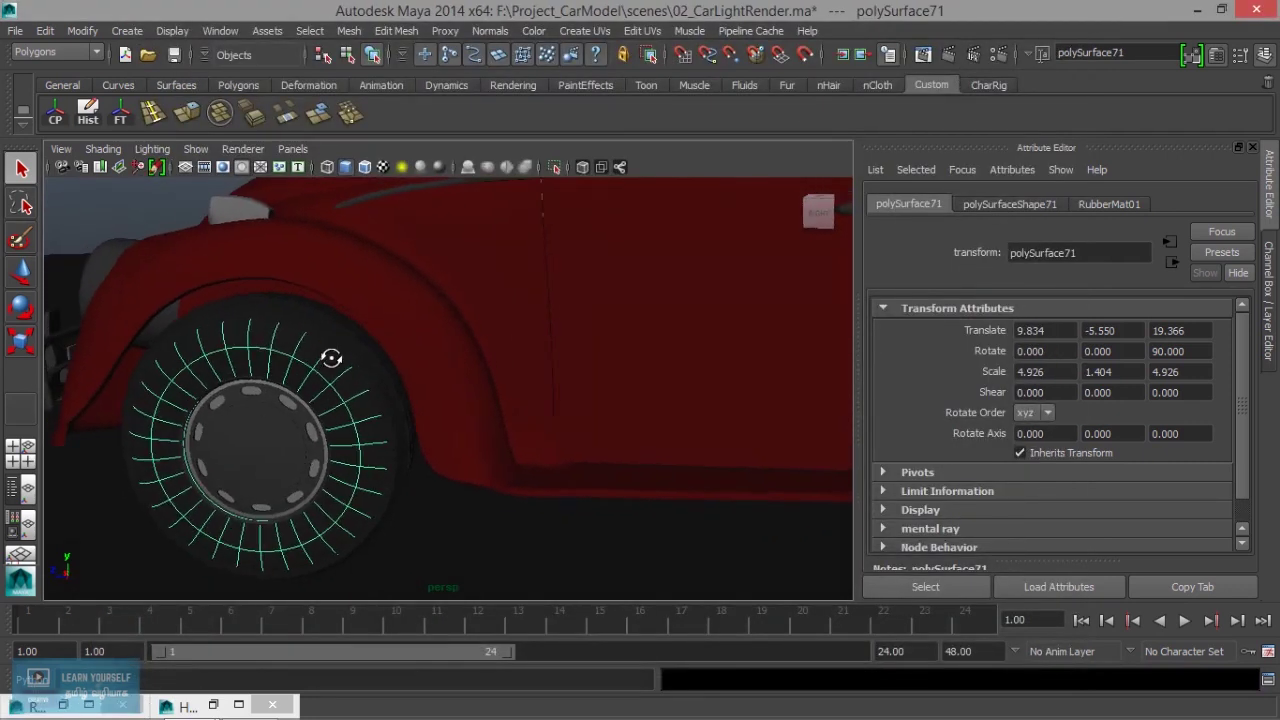
{"action": "left_click", "coordinate": [225, 37]}
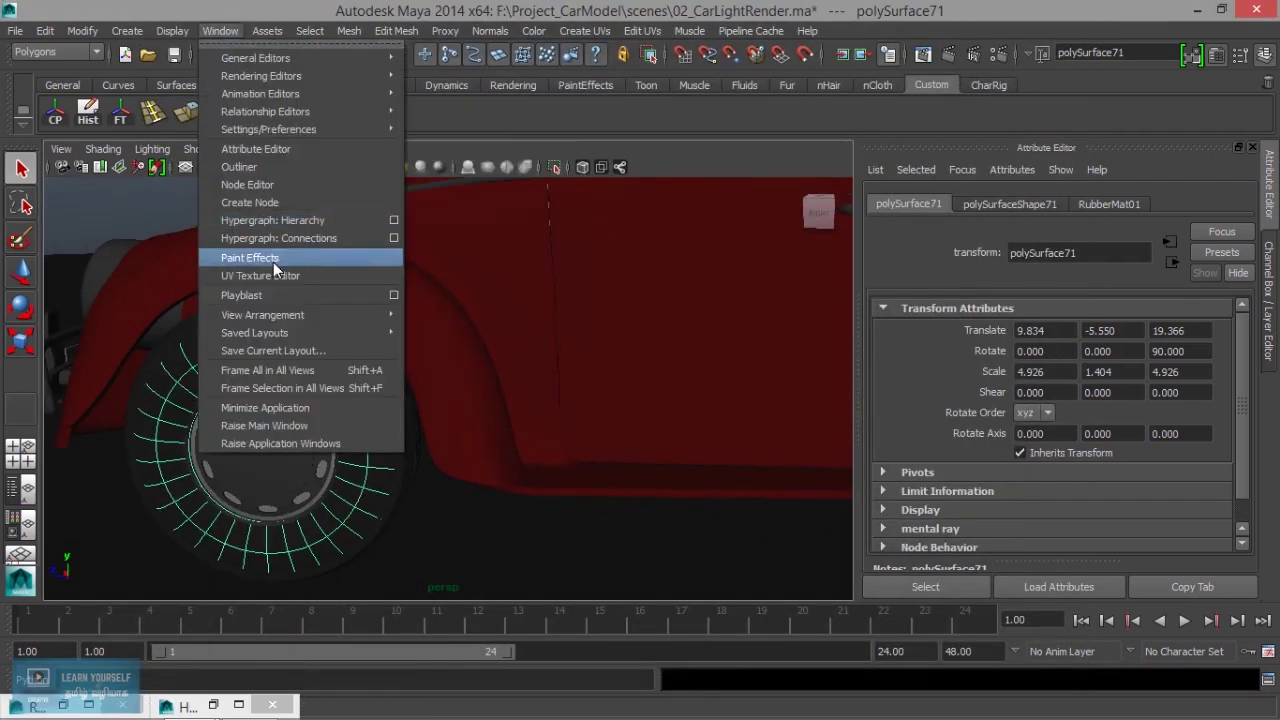
{"action": "left_click", "coordinate": [273, 280]}
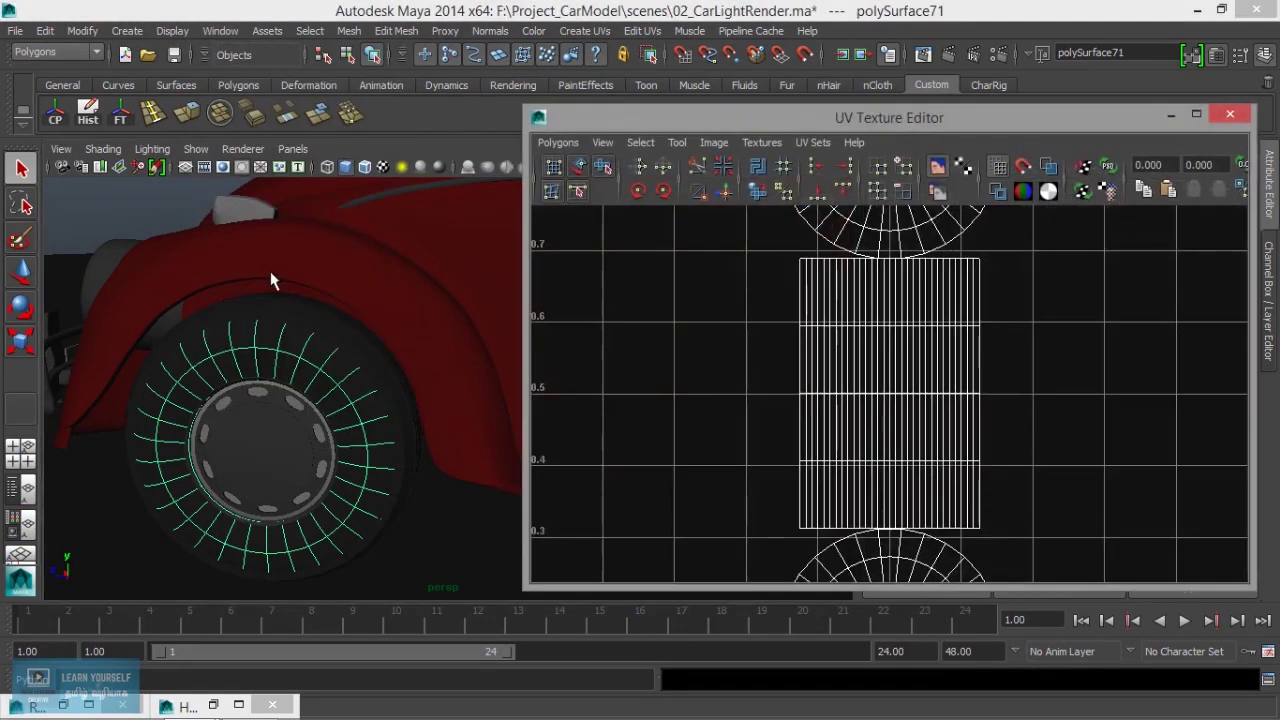
{"action": "scroll", "coordinate": [865, 408], "scroll_direction": "down", "scroll_amount": 4}
{"action": "scroll", "coordinate": [865, 408], "scroll_direction": "down", "scroll_amount": 2}
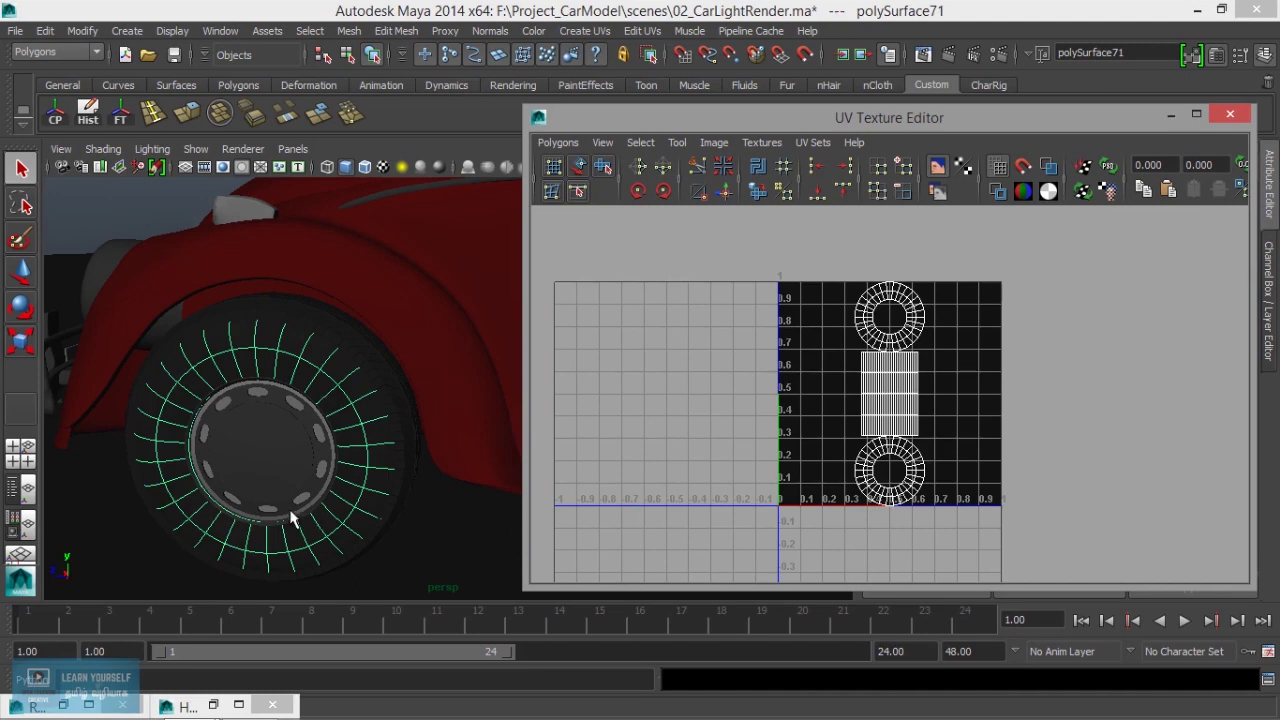
{"action": "left_click", "coordinate": [1230, 114]}
{"action": "left_click_drag", "start_coordinate": [545, 409], "coordinate": [634, 409], "text": "alt"}
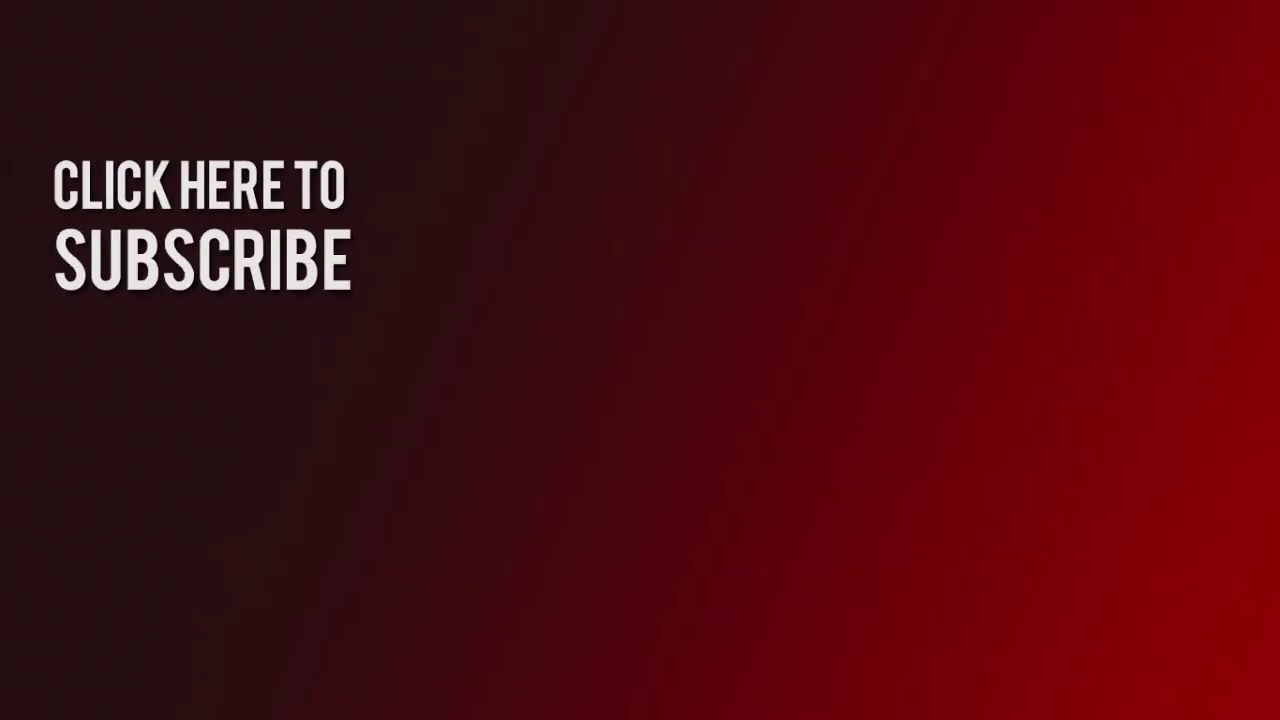